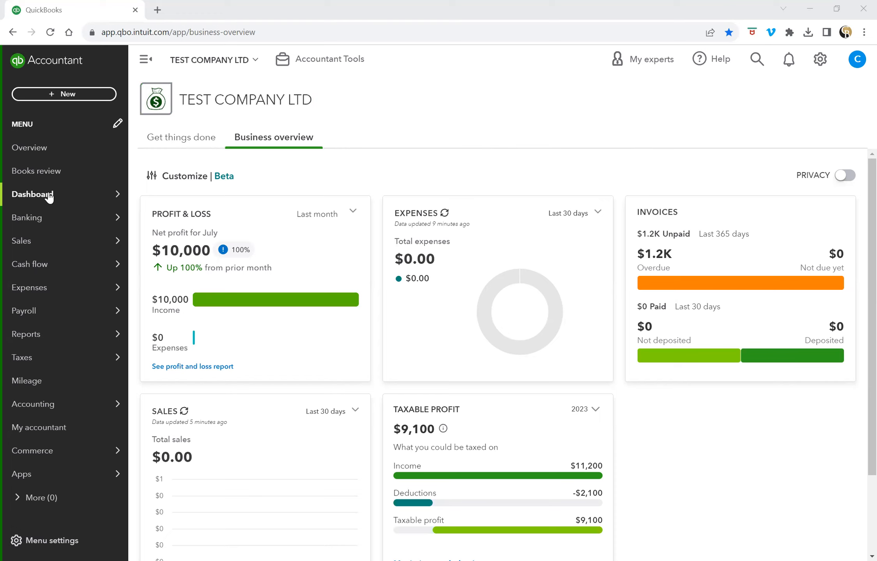
Open the Sales Customers list showing two customers and the $1,200 overdue invoice.
mouse_move(46, 243)
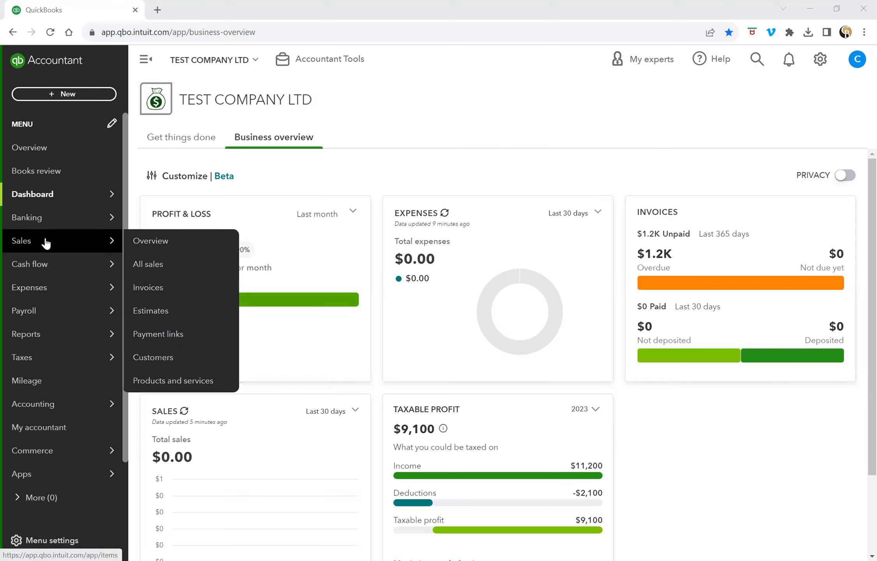
left_click(46, 243)
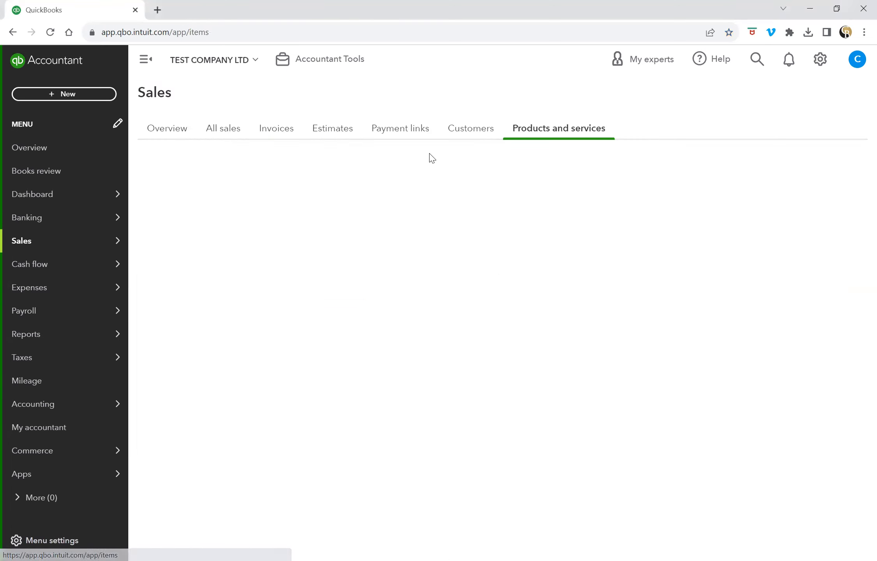
left_click(473, 132)
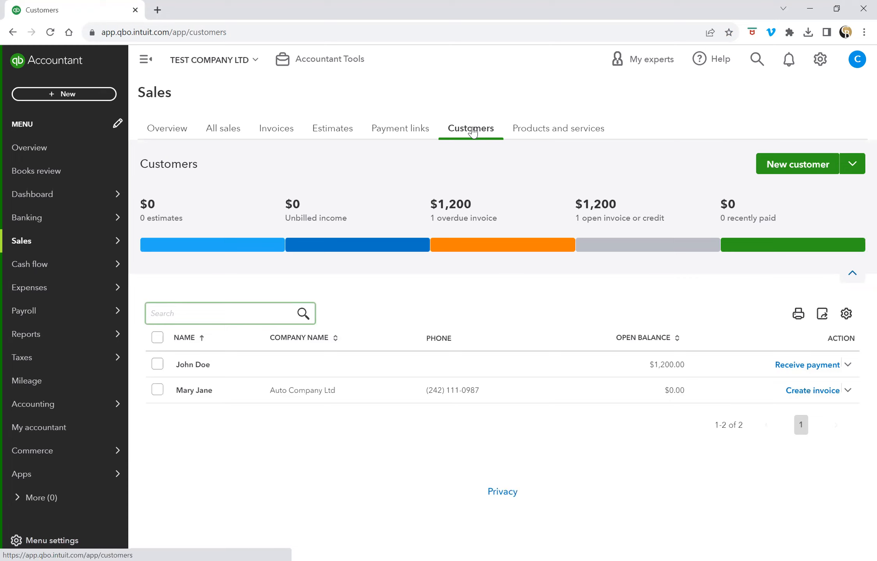
mouse_move(73, 242)
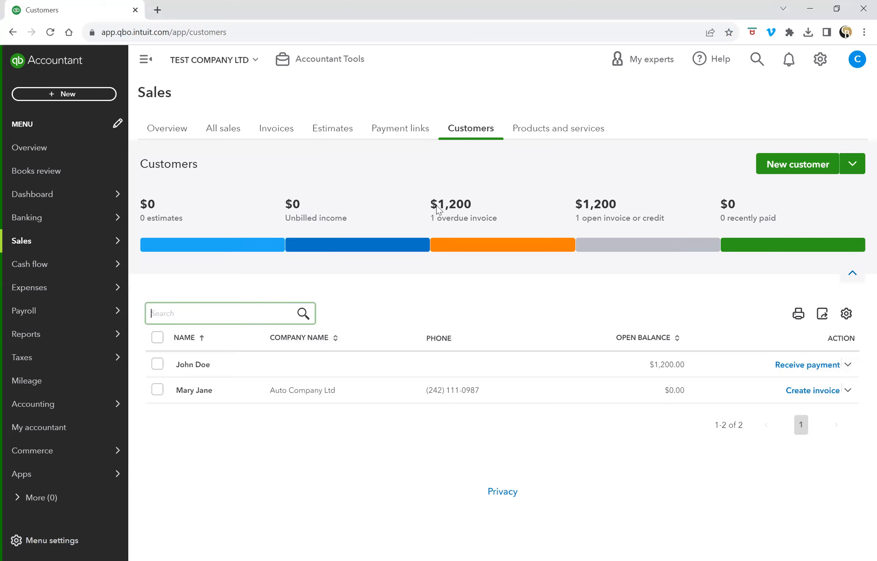
Start a new customer and enter the contact's first and last name.
left_click(793, 166)
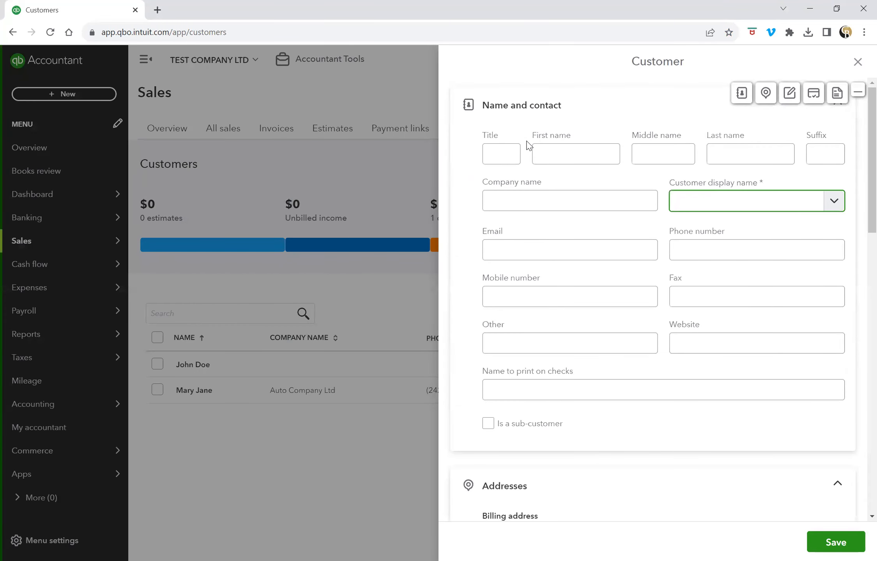
left_click(568, 154)
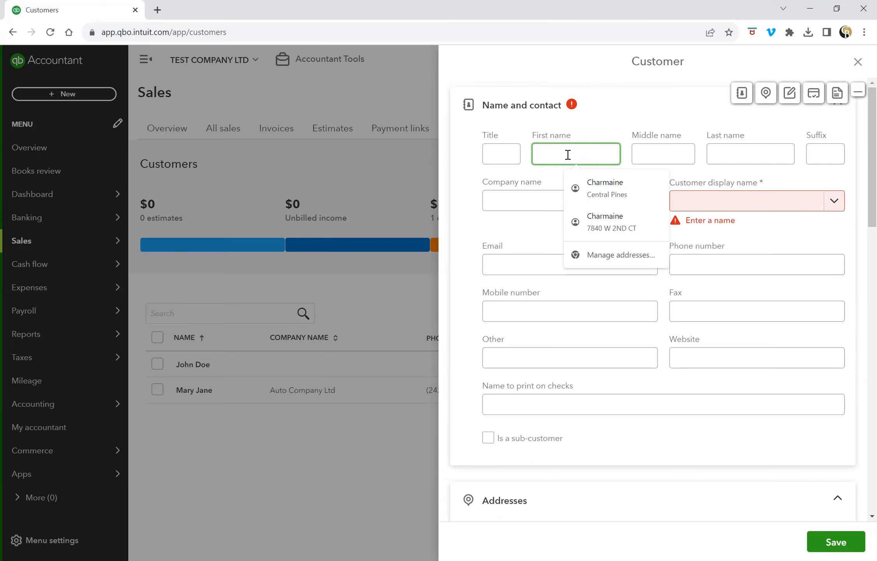
type("jANE")
left_click_drag(568, 155, 536, 155)
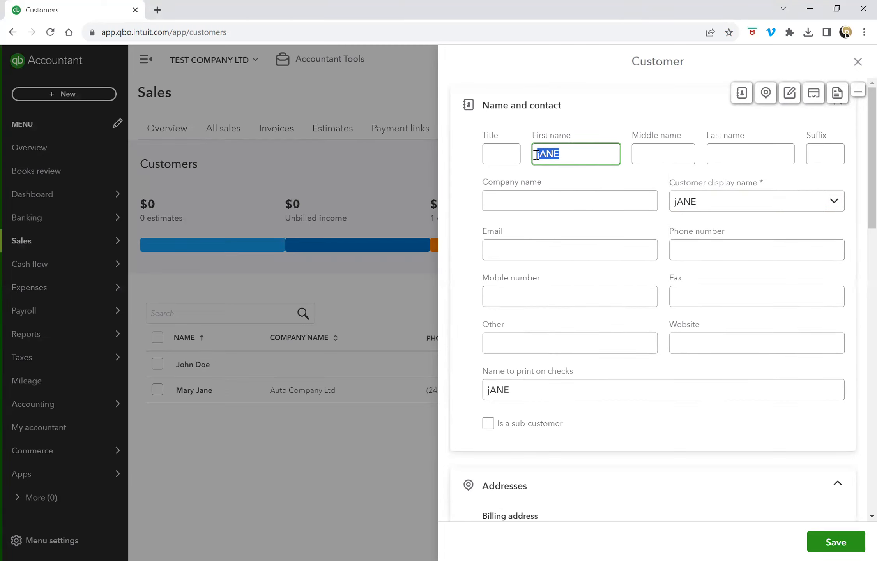
type("Jane")
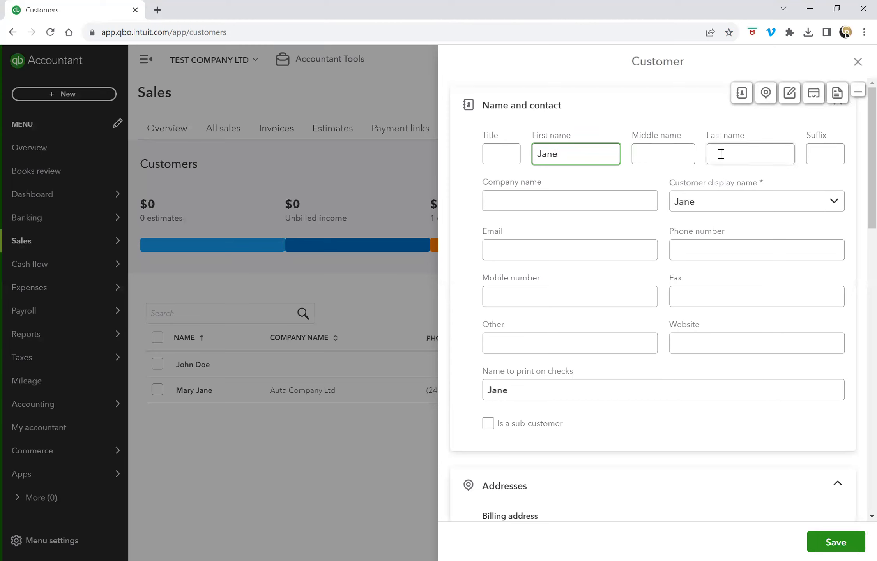
left_click(723, 154)
type("Doe")
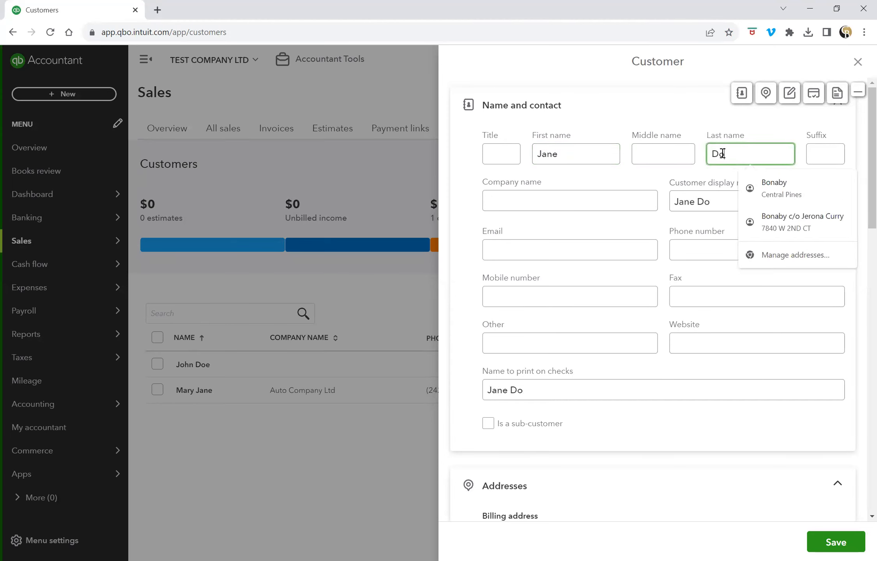
Add company Airline Services Ltd plus the contact's e-mail address and phone number.
left_click(547, 204)
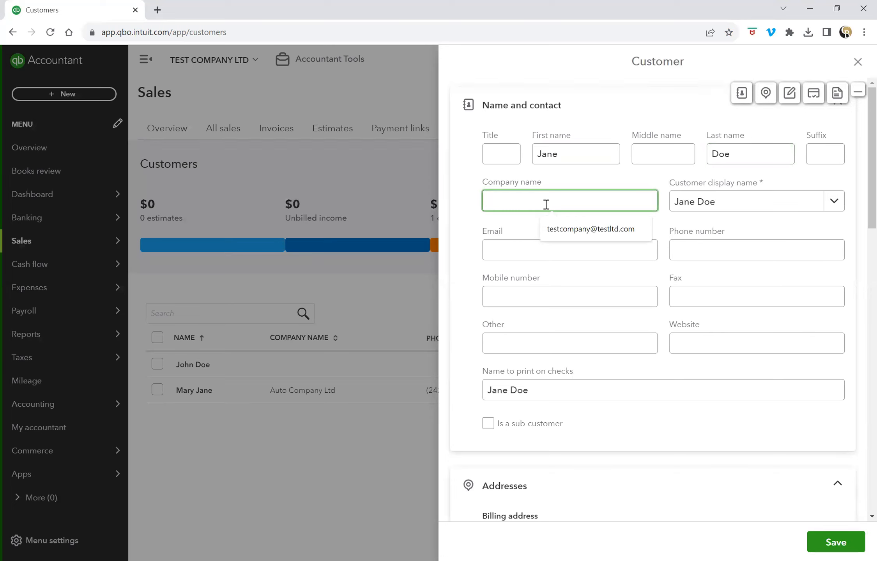
type("Airline Services Ltd")
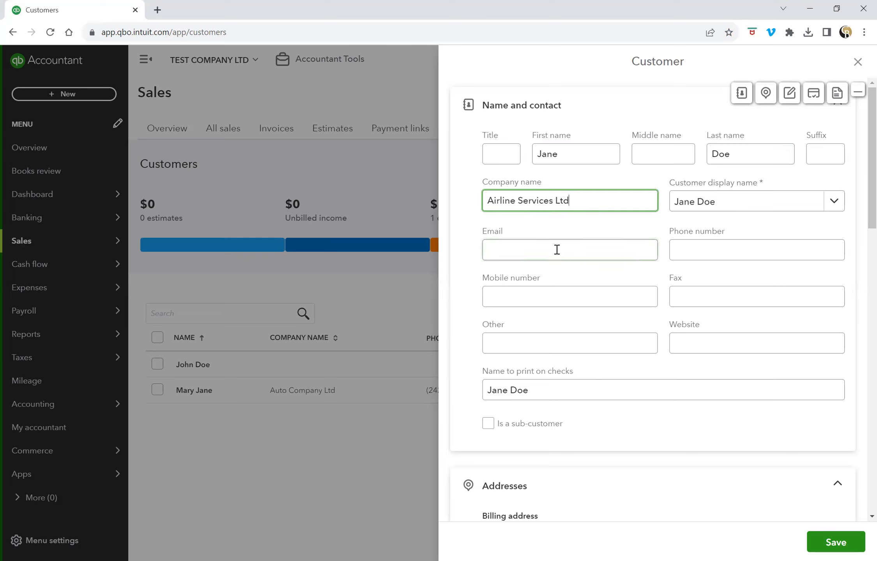
left_click(557, 249)
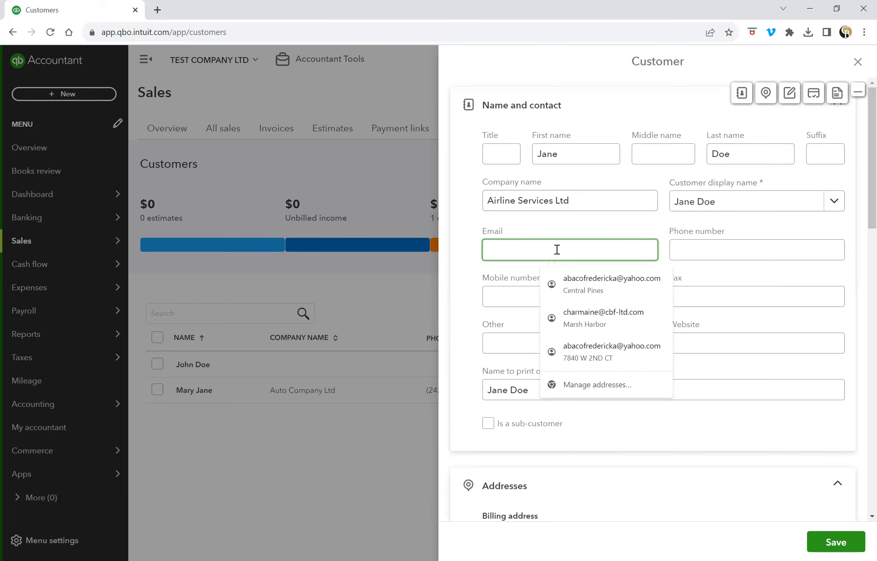
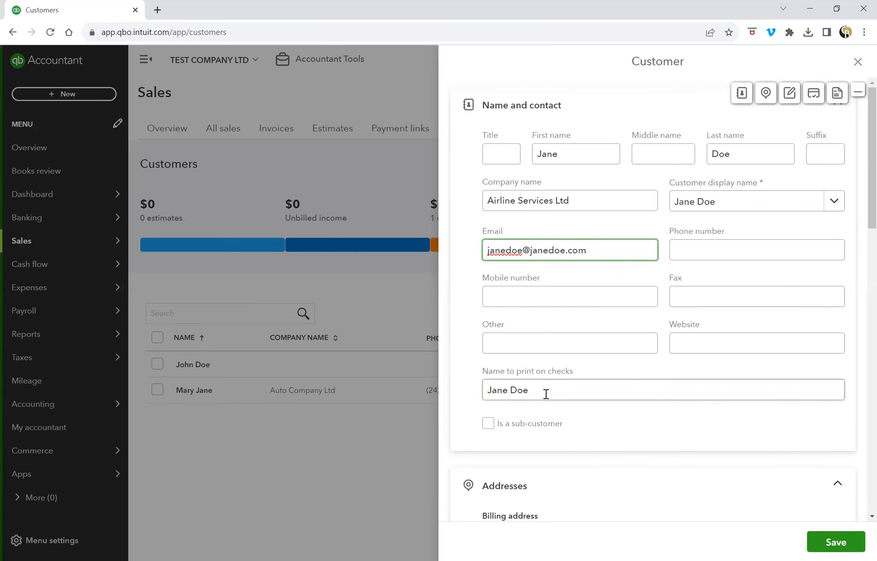
scroll(658, 387, "down", 2)
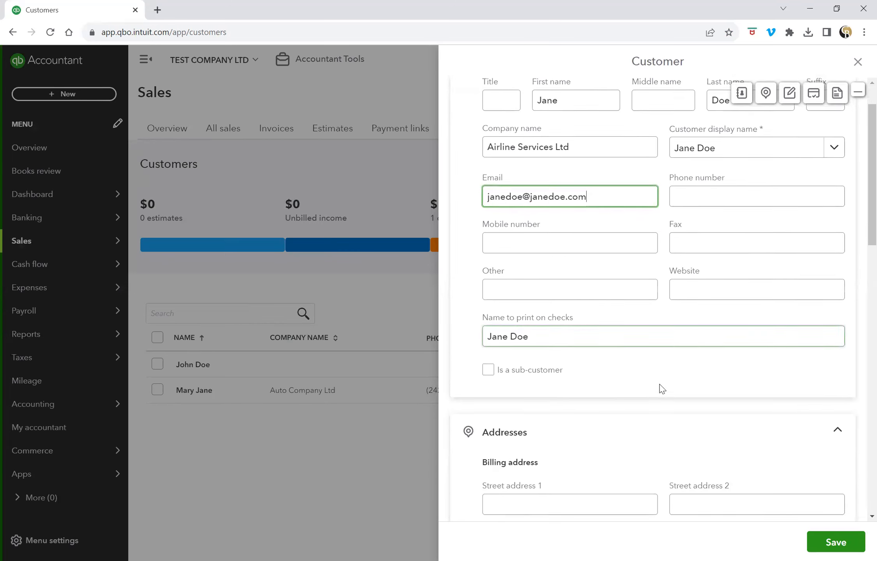
left_click(708, 193)
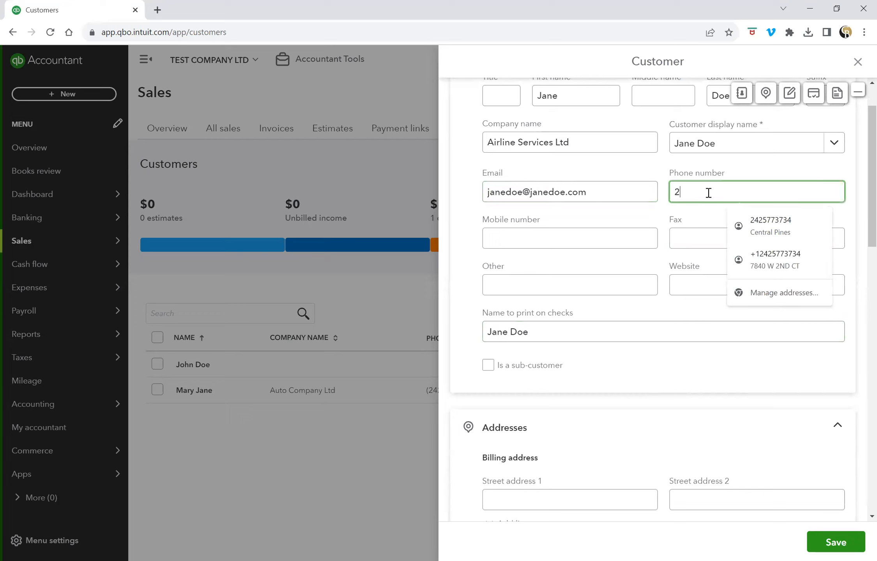
key("BackSpace")
key("BackSpace")
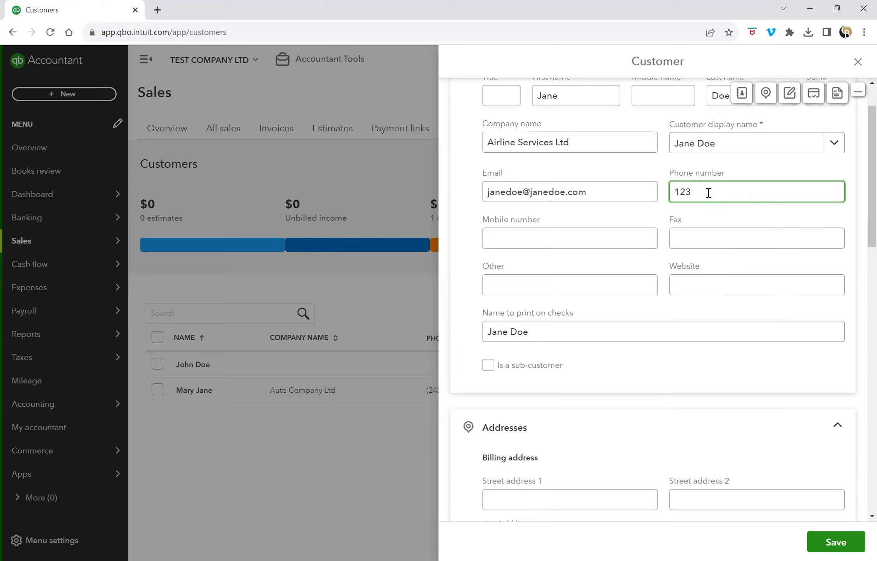
scroll(642, 337, "down", 3)
Enter the customer's billing street, city and state.
scroll(642, 337, "down", 3)
left_click(544, 265)
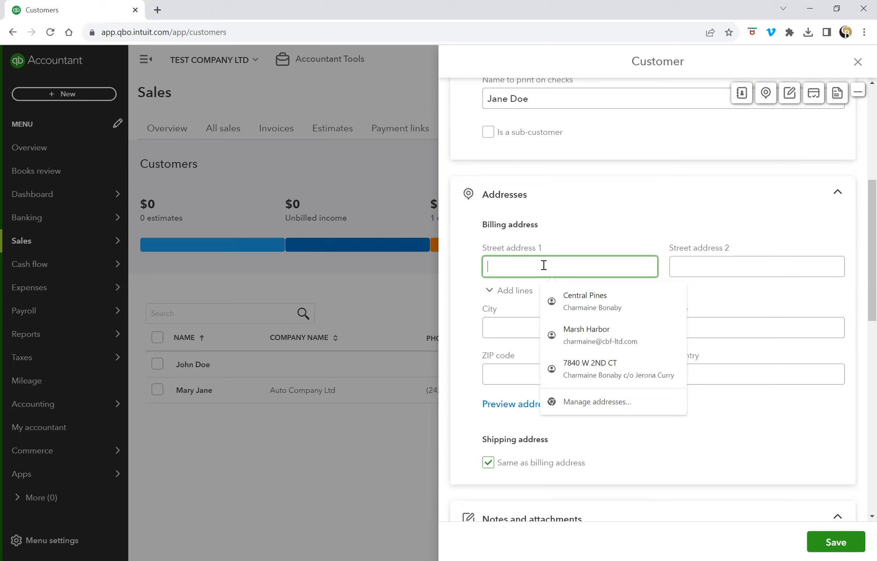
type("Fr")
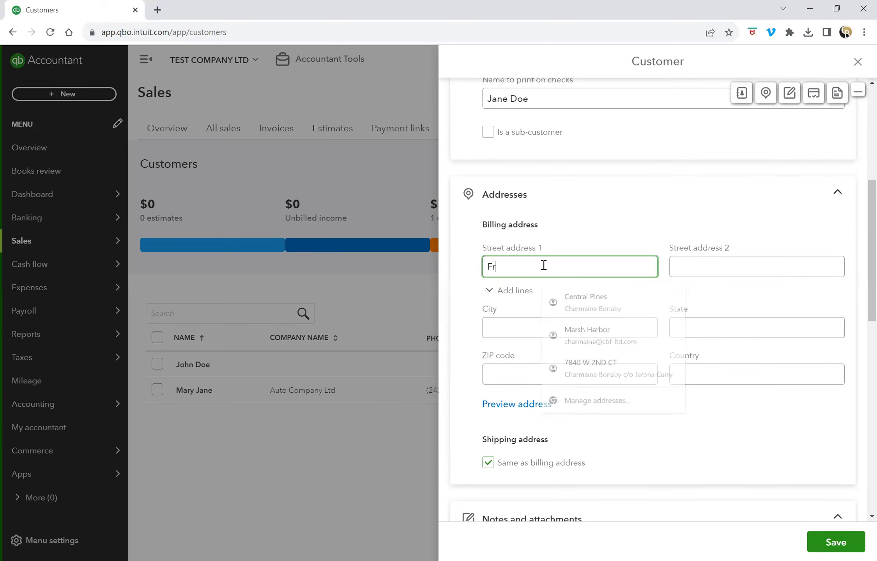
type("uit S")
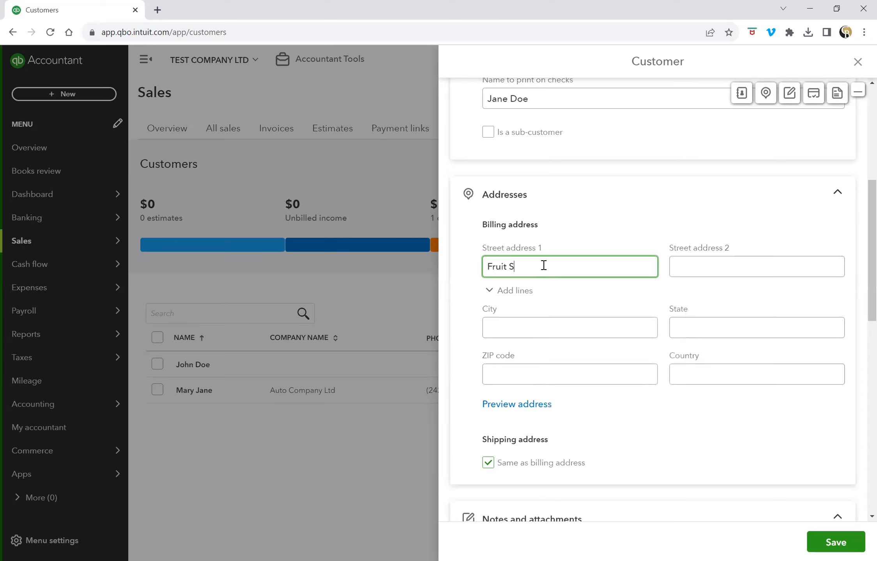
type("treet")
left_click(542, 325)
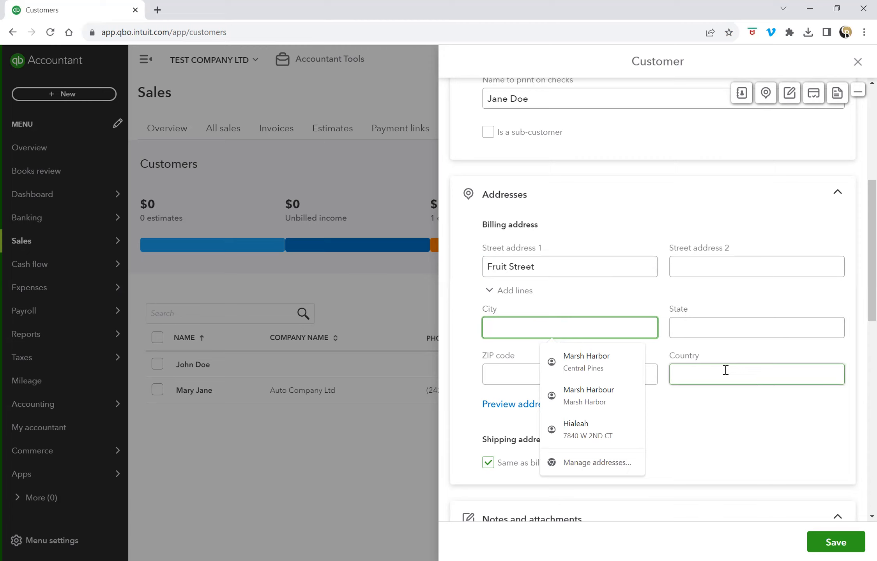
type("West Palm Beach")
left_click(721, 335)
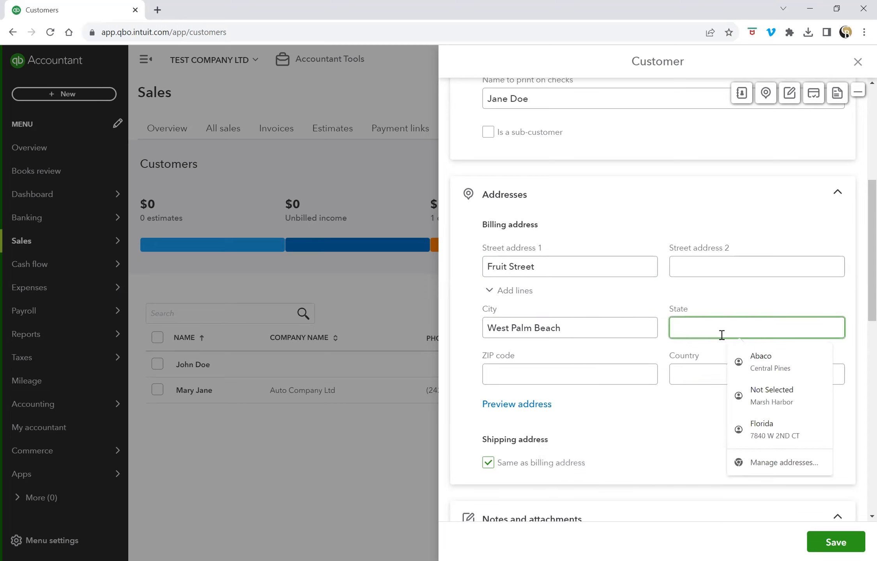
type("Flro")
key("BackSpace")
key("BackSpace")
key("BackSpace")
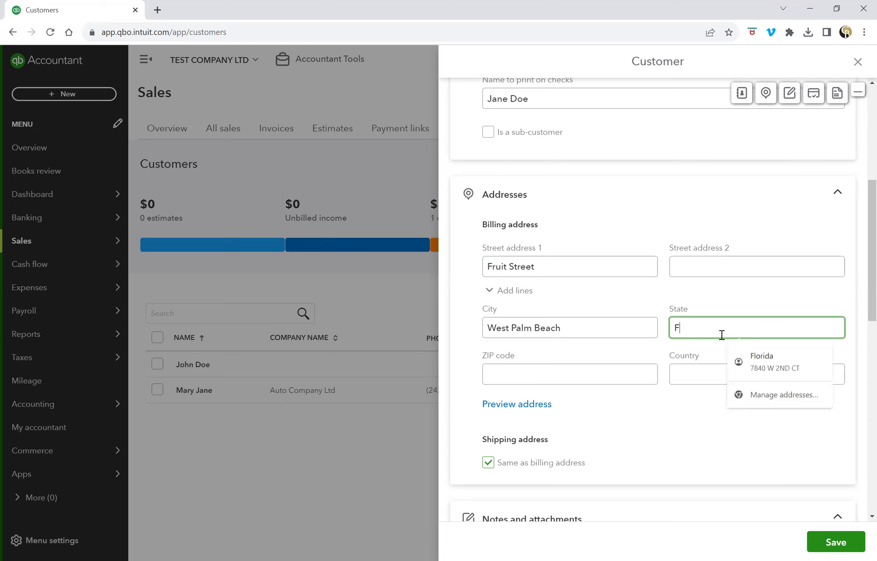
type("lorida")
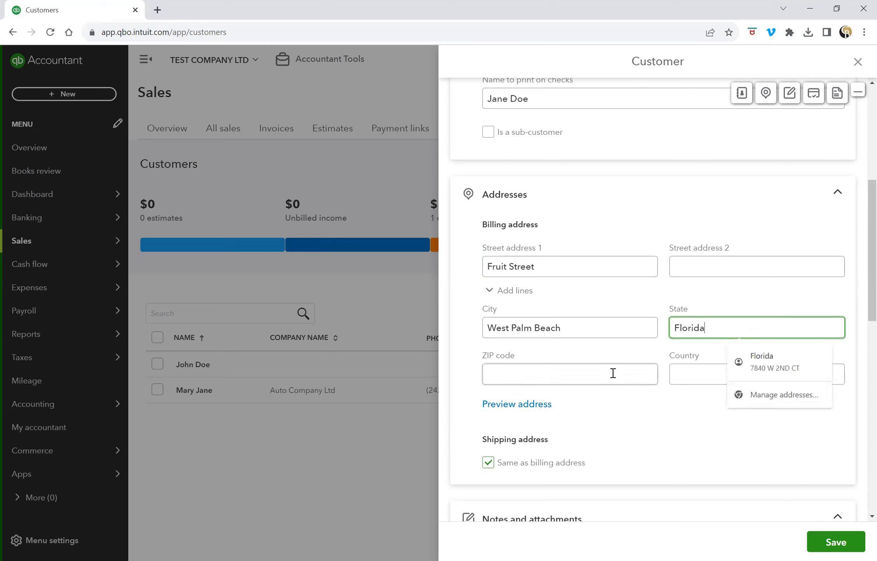
Complete the billing ZIP code and set the country to United States.
left_click(609, 375)
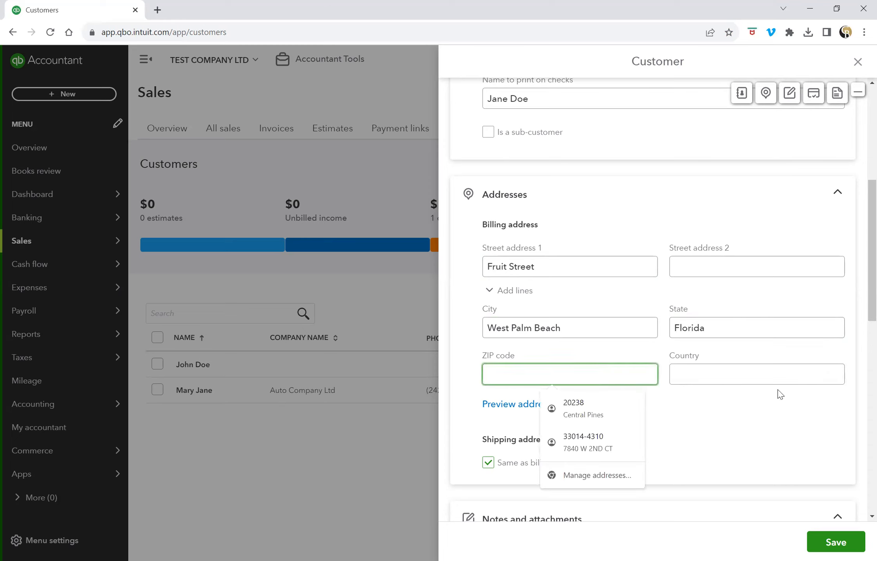
left_click(780, 414)
left_click(588, 380)
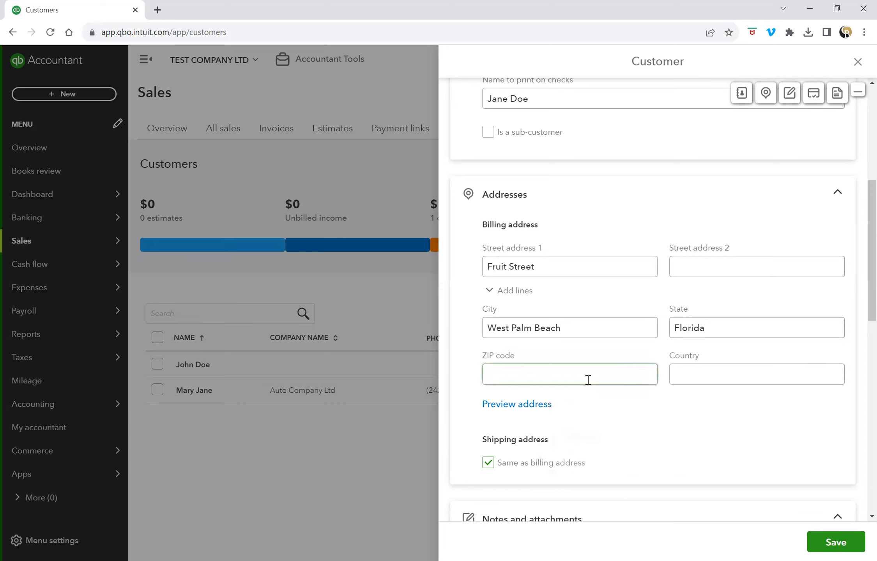
type("3334")
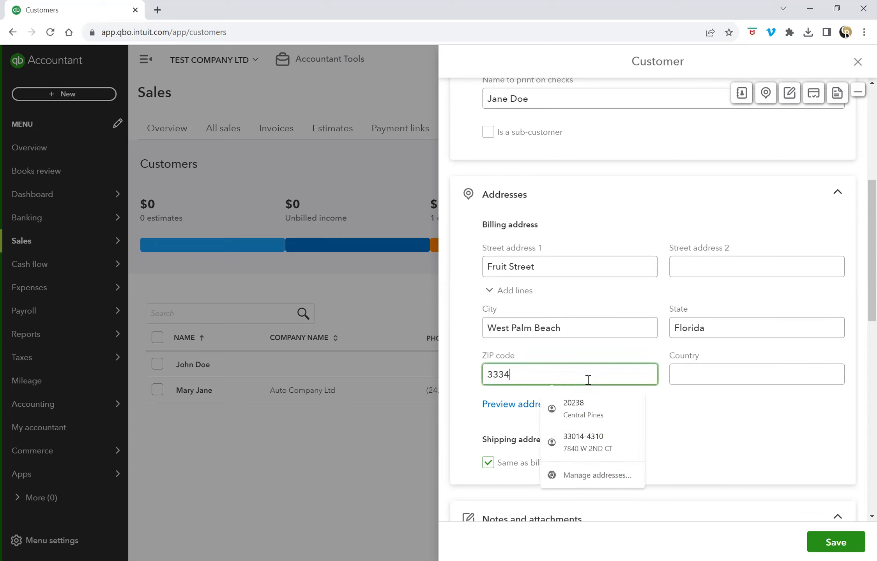
type("-0987")
left_click(680, 368)
type("United")
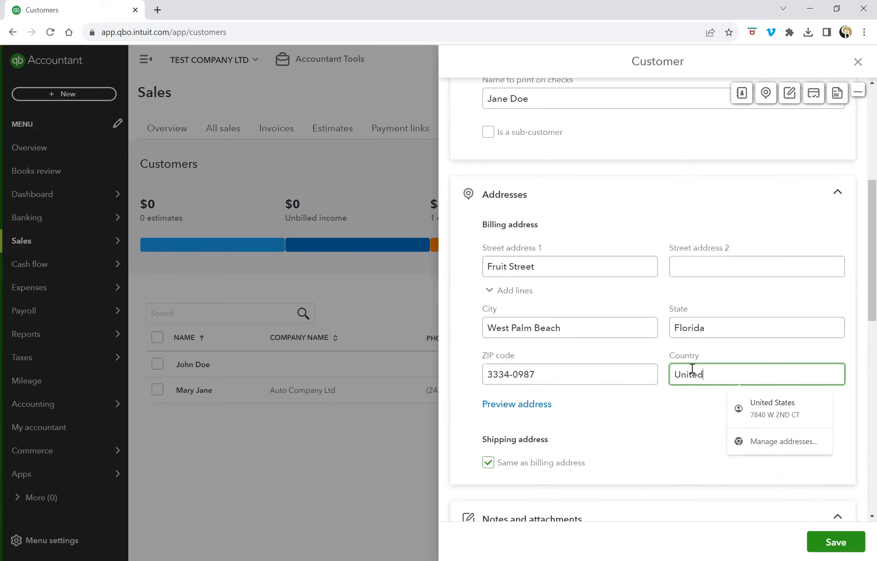
type(" States")
key("Tab")
scroll(761, 409, "down", 2)
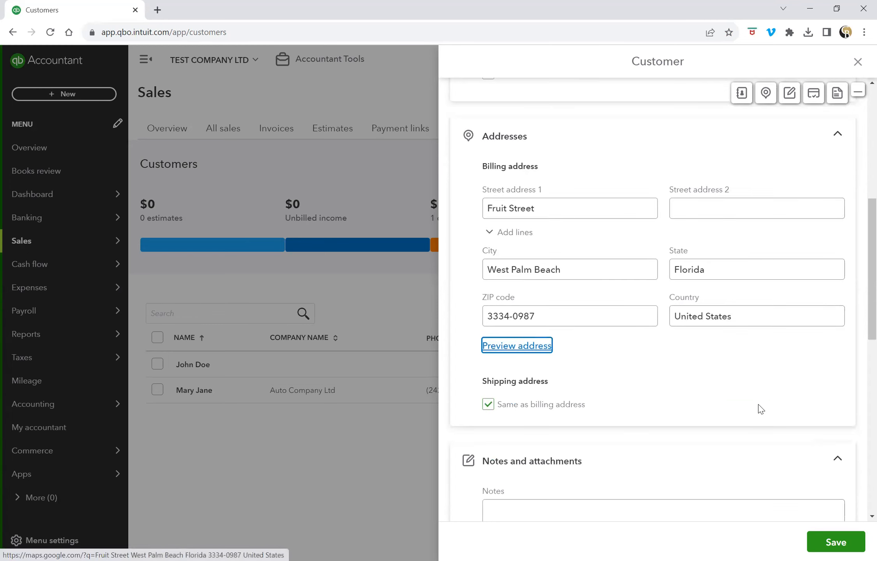
scroll(760, 409, "up", 5)
scroll(760, 410, "up", 4)
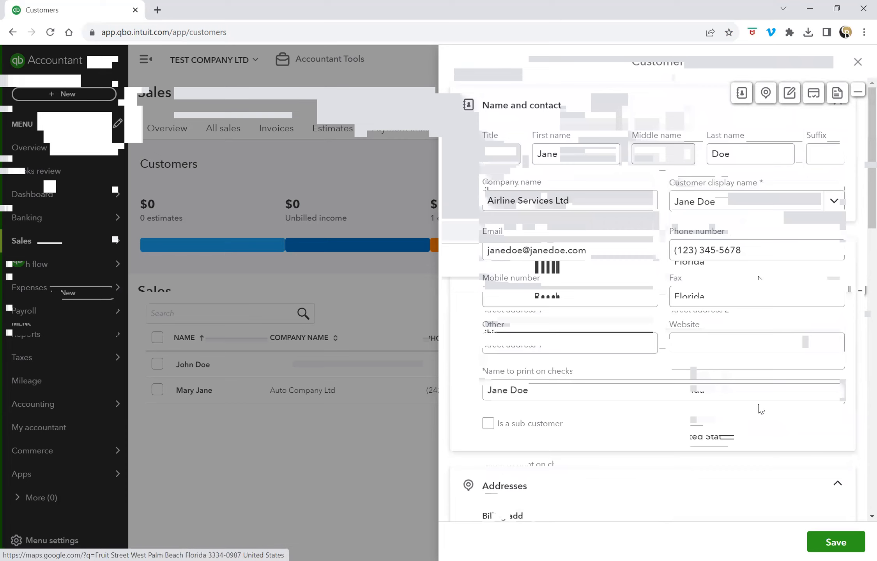
scroll(760, 411, "down", 2)
scroll(760, 410, "up", 2)
scroll(760, 410, "down", 7)
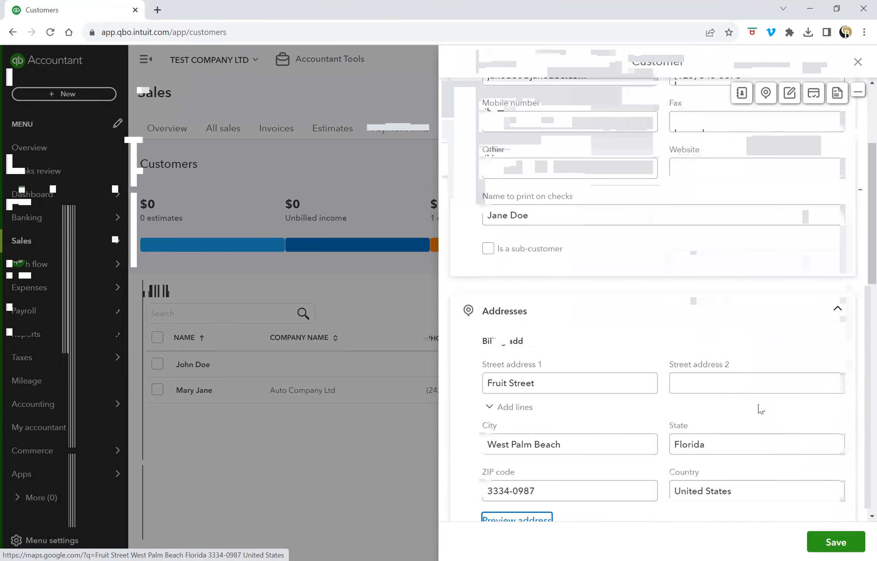
scroll(760, 410, "down", 3)
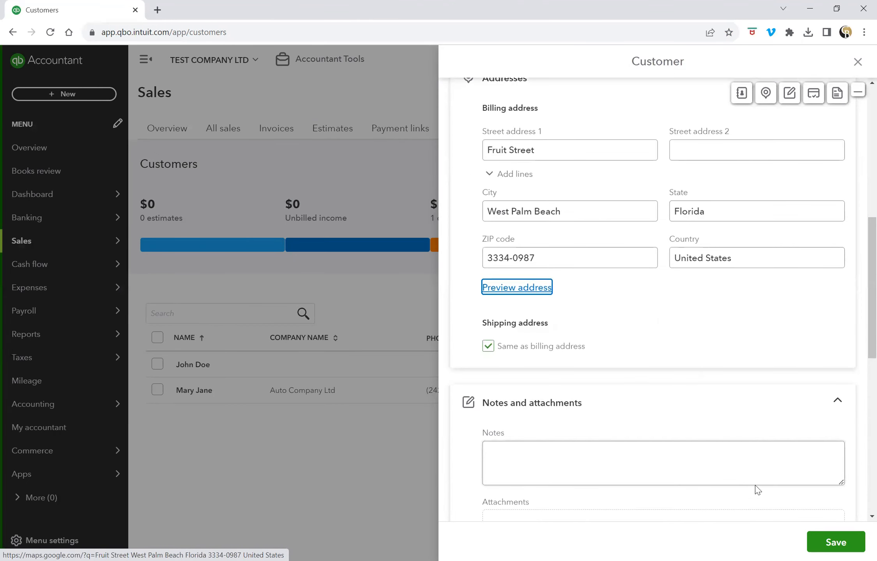
Save the Airline Services Ltd customer, then open the company settings gear menu.
left_click(837, 543)
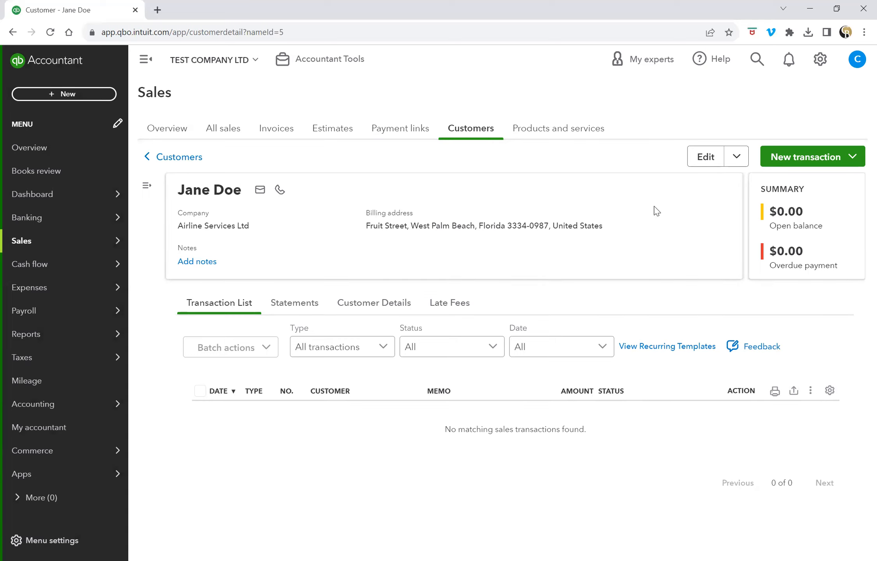
left_click(821, 60)
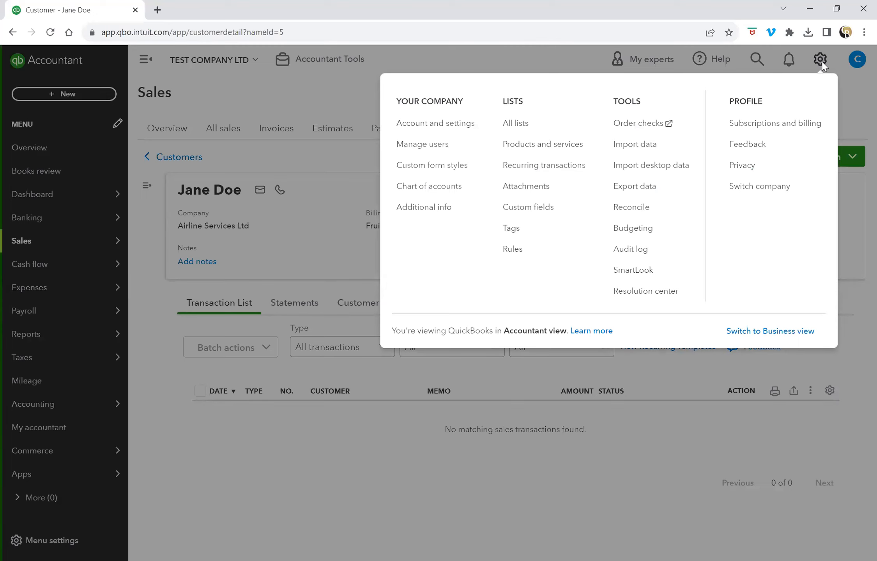
Open the Products and Services list with the Hours, Sales and Sample Service items.
left_click(541, 149)
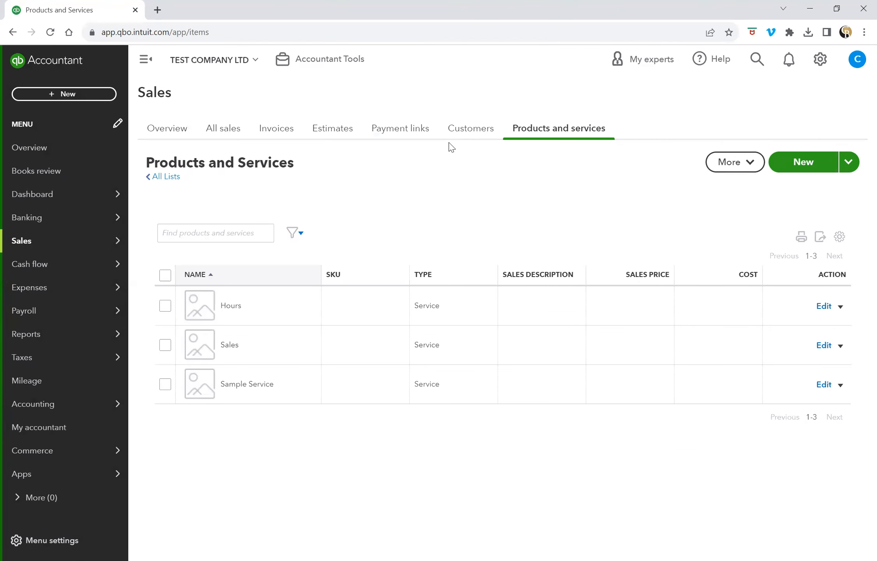
mouse_move(36, 249)
left_click(471, 133)
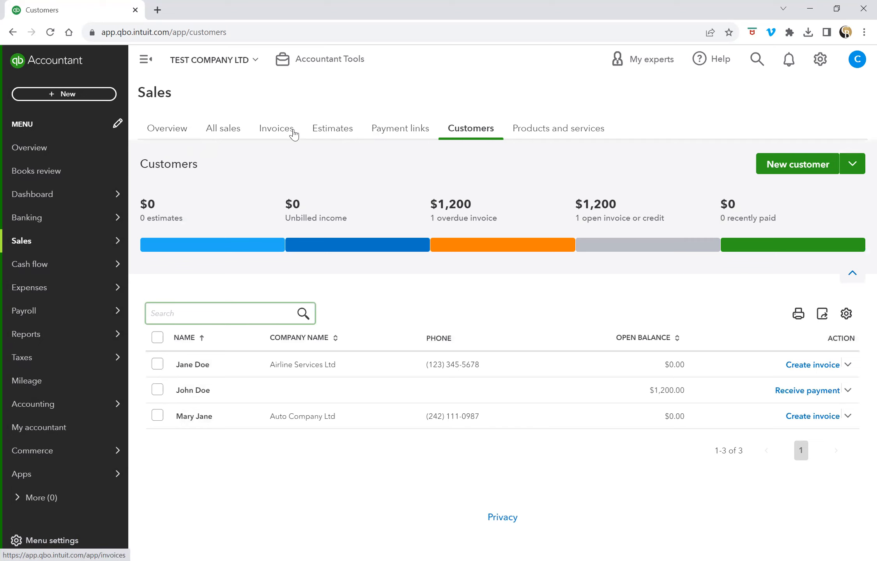
left_click(568, 134)
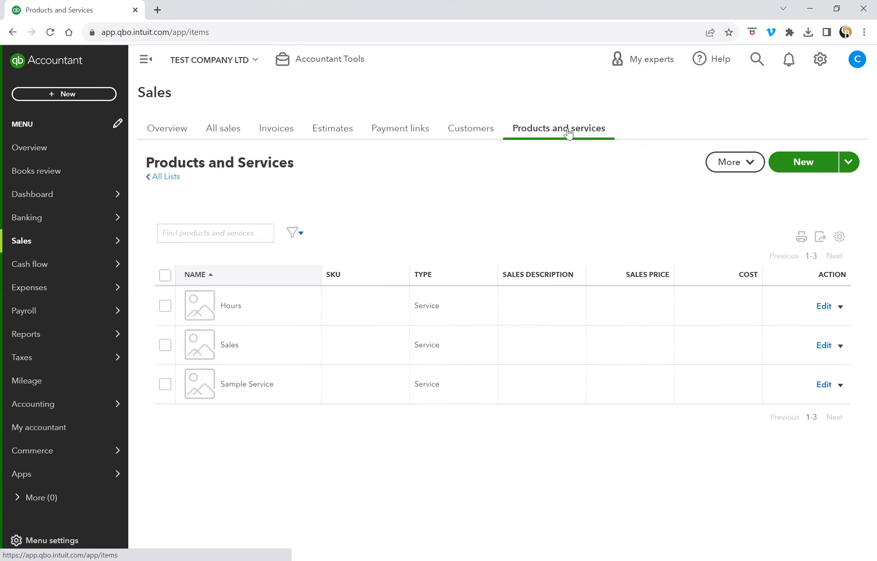
Create a service item named Consulting Services, reusing that name as its description.
left_click(802, 163)
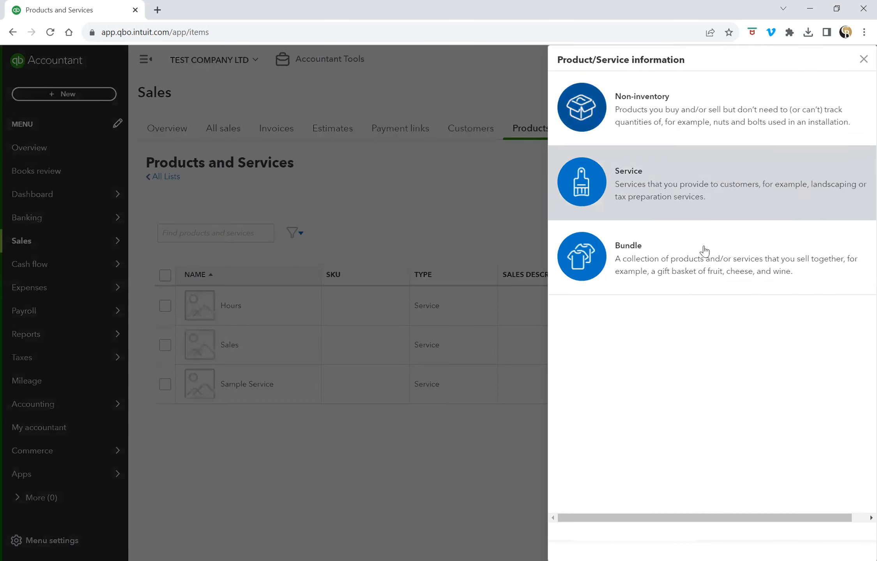
left_click(678, 191)
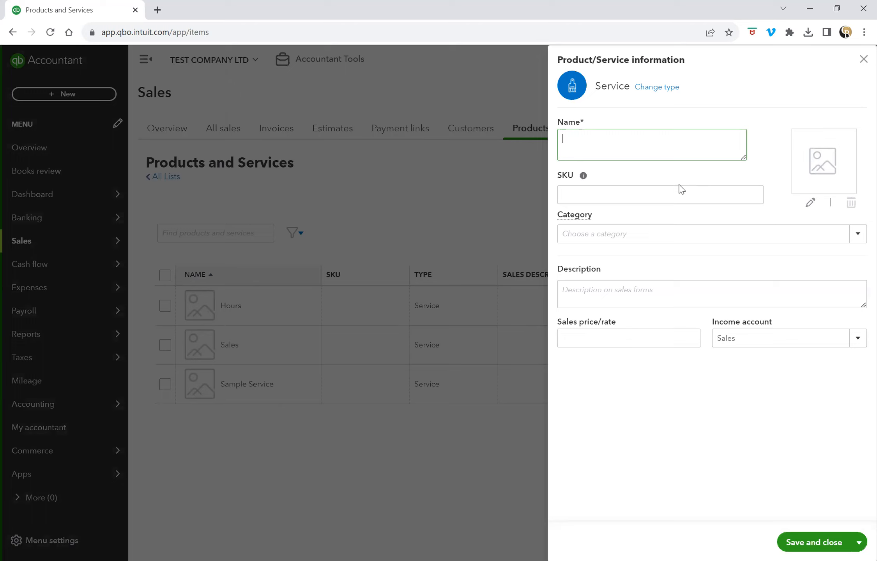
type("Consulting Services")
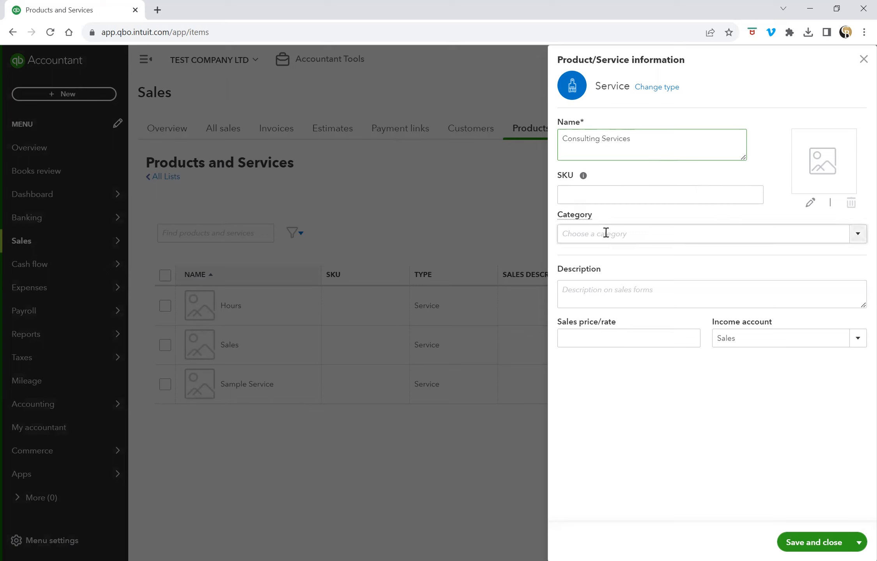
left_click_drag(646, 139, 567, 141)
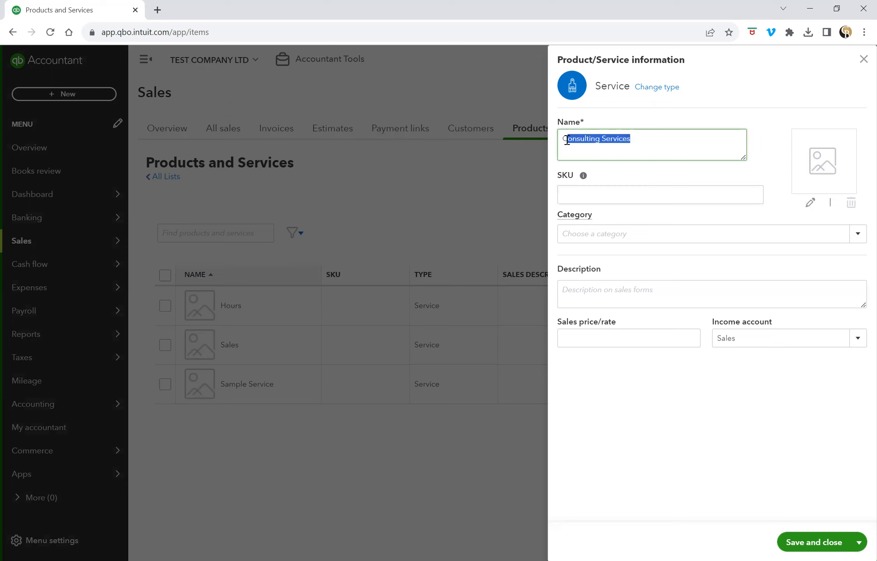
right_click(588, 140)
key("Escape")
left_click_drag(642, 139, 562, 141)
right_click(574, 142)
left_click(602, 186)
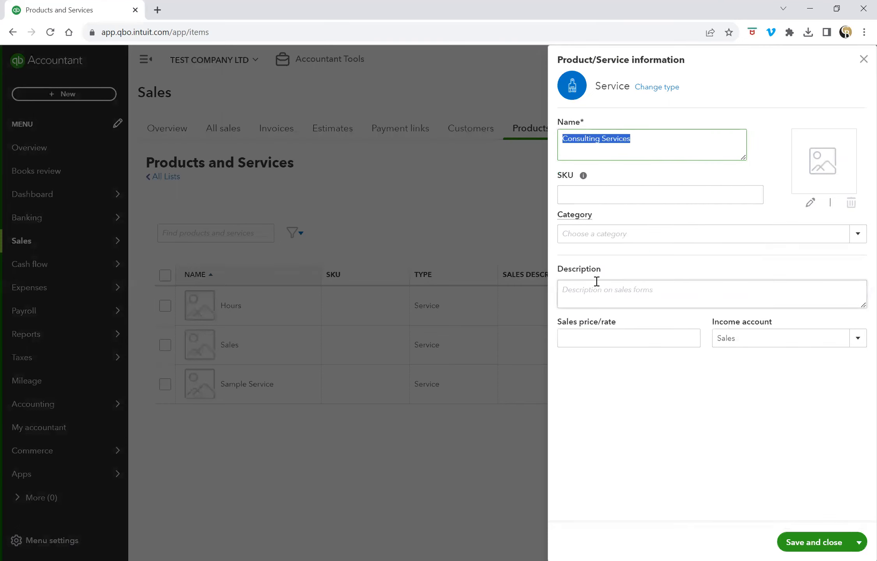
left_click(596, 281)
right_click(595, 289)
left_click(628, 382)
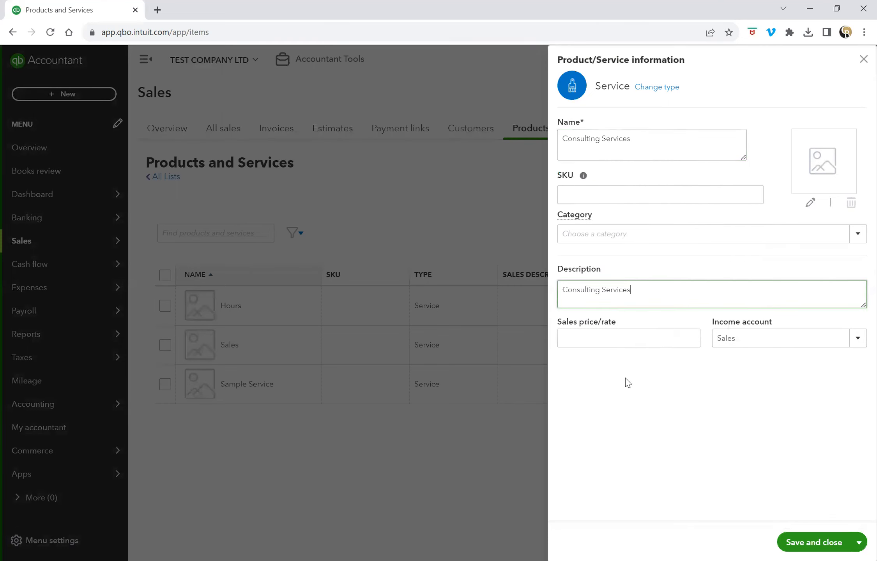
Set the sales price to 1,000 and save the item.
left_click(636, 337)
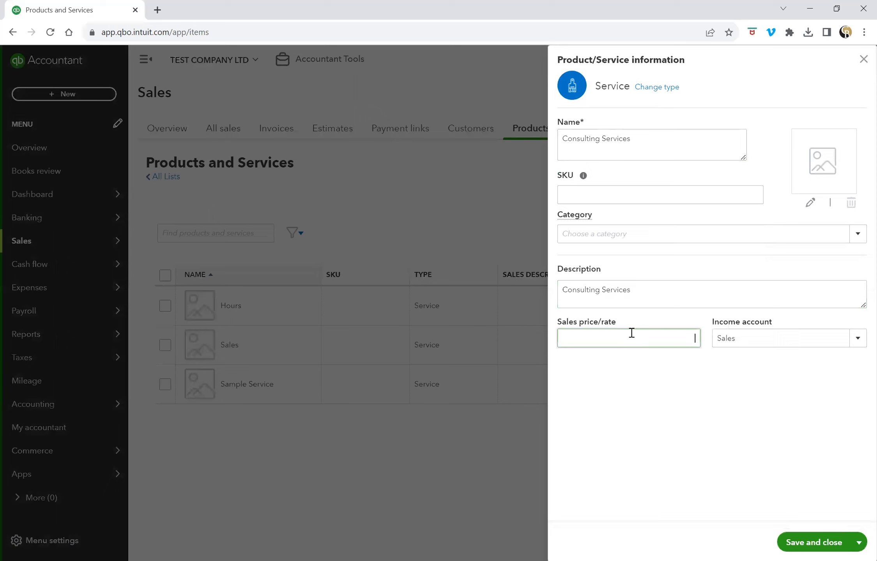
type("1,000")
key("Tab")
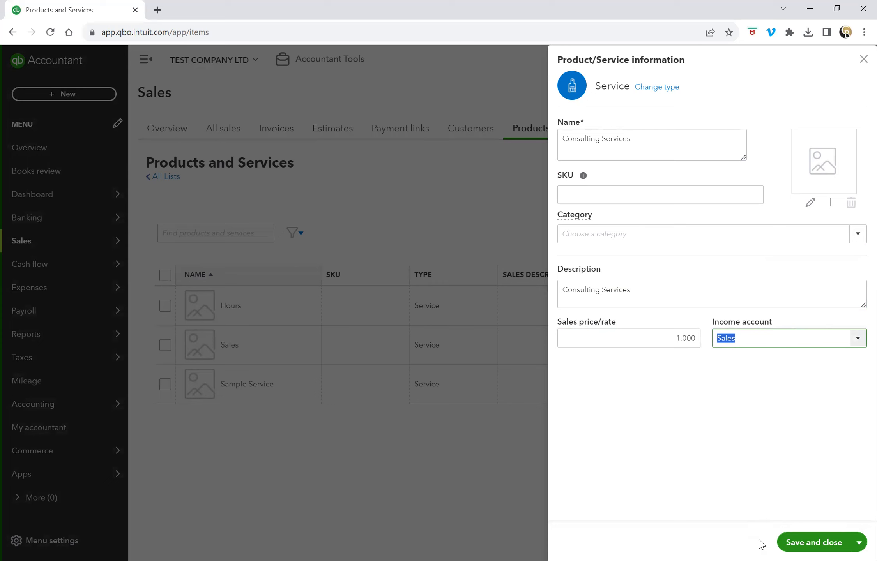
left_click(806, 544)
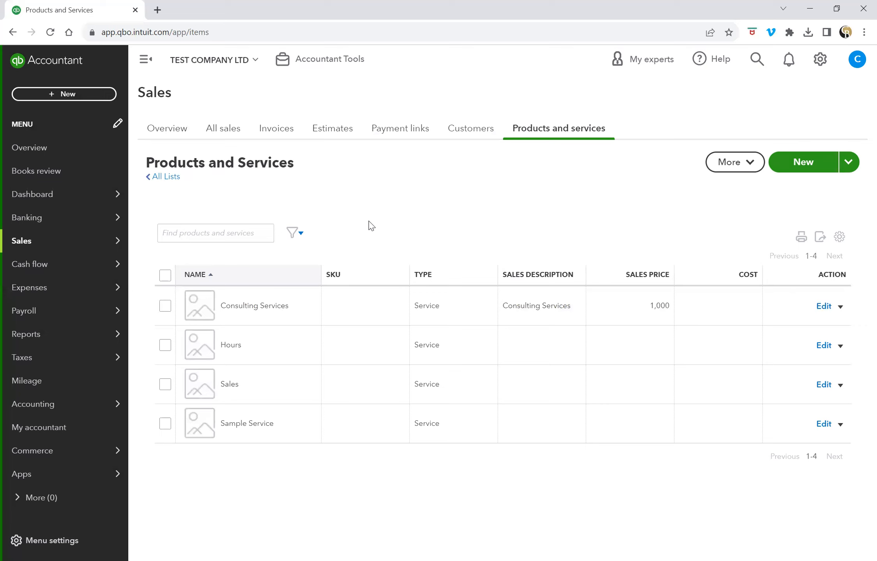
Create a new Estimate style from the gear menu's Custom form styles list.
left_click(821, 61)
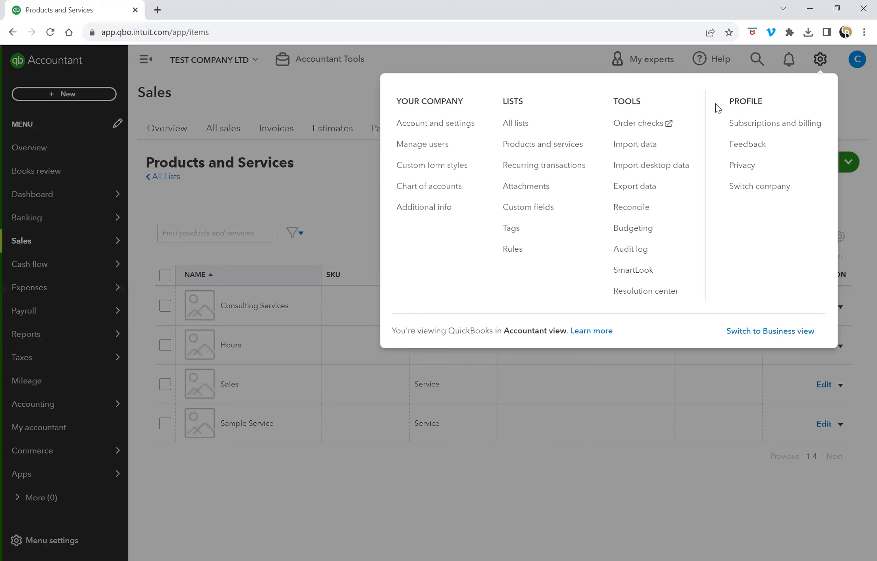
left_click(457, 169)
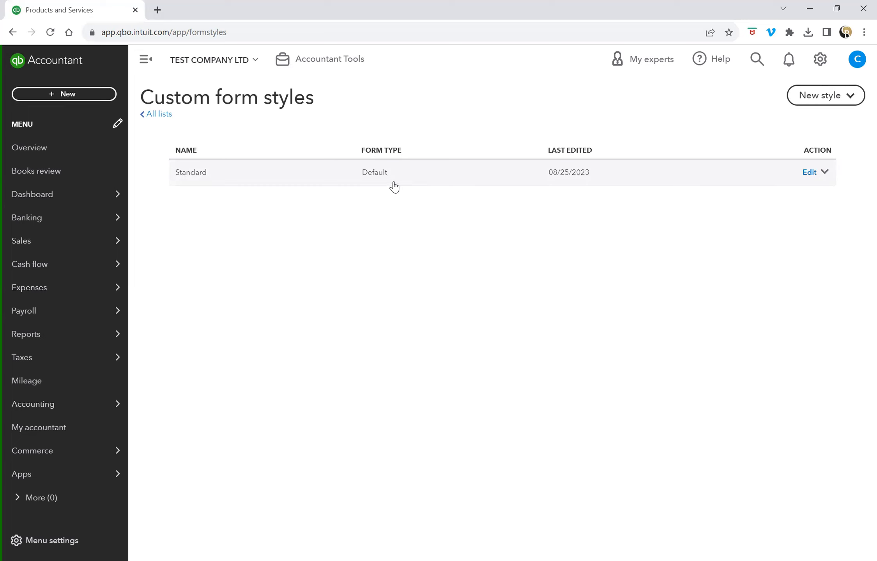
left_click(854, 102)
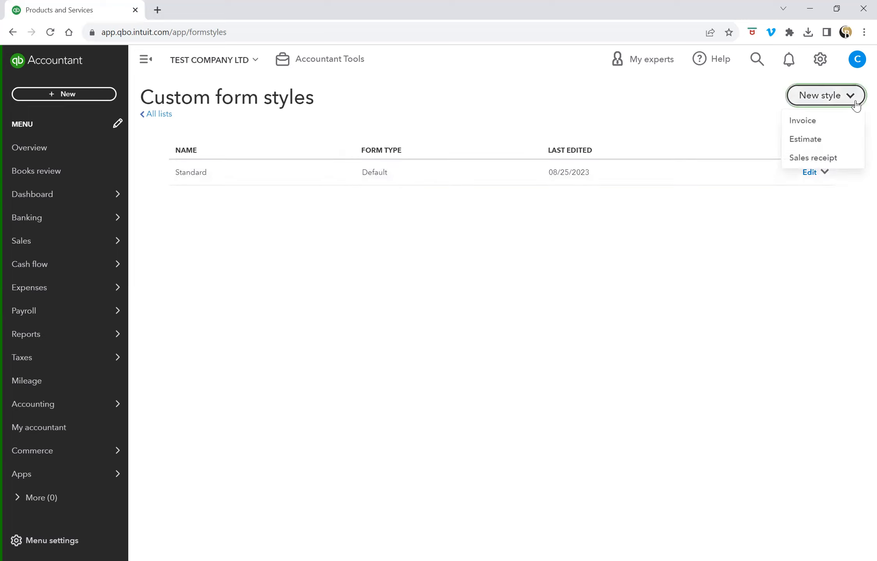
left_click(843, 140)
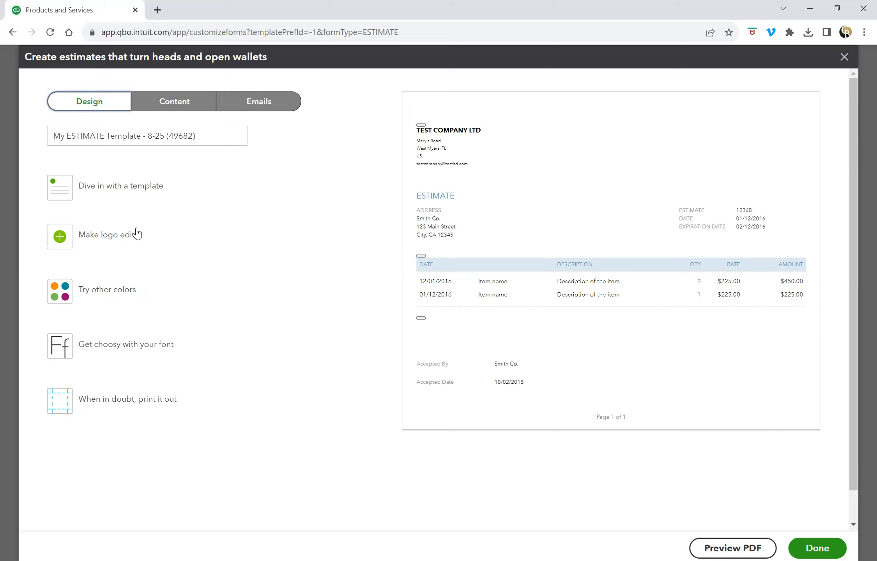
Rename the style 'NEW ESTIMATE DESIGN' and choose the Modern layout after previewing the others.
left_click_drag(211, 136, 30, 134)
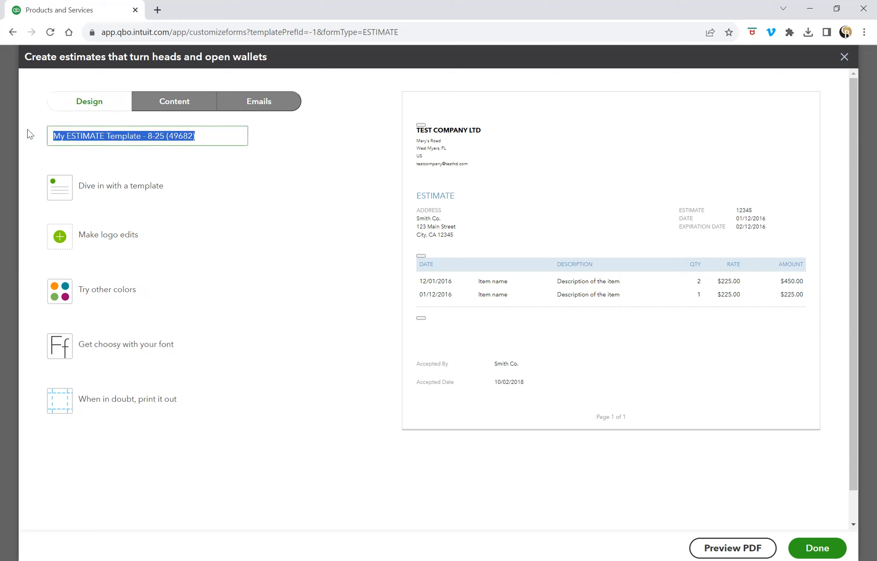
type("NE")
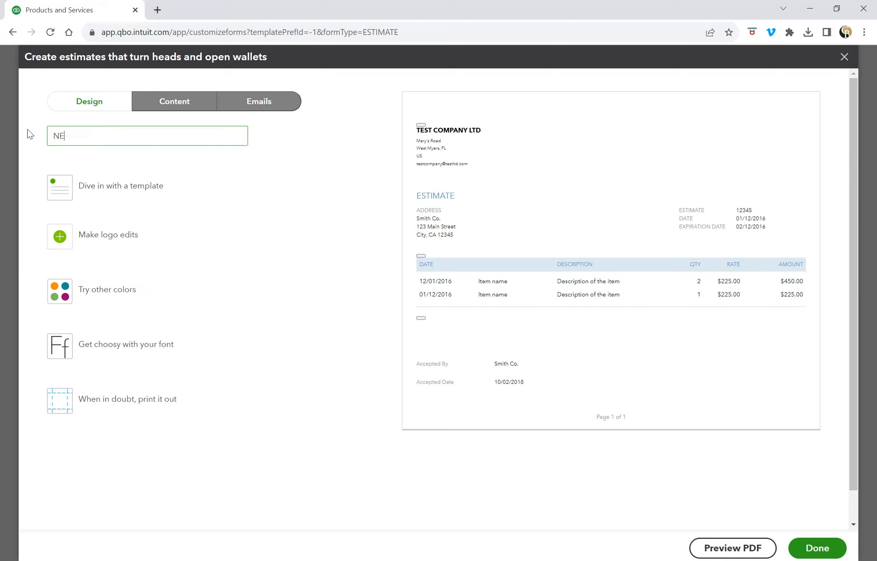
type("W ESTIMATE DESIGN")
left_click(104, 193)
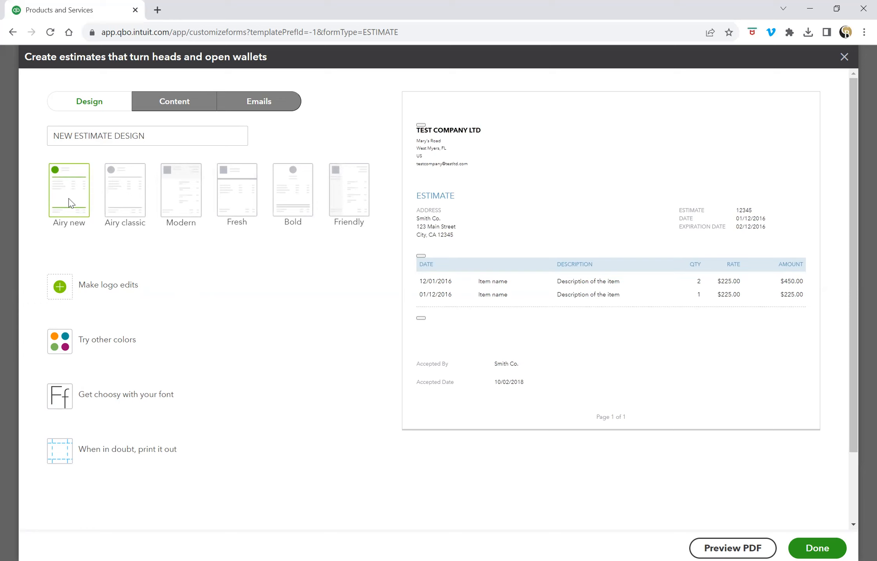
left_click(123, 200)
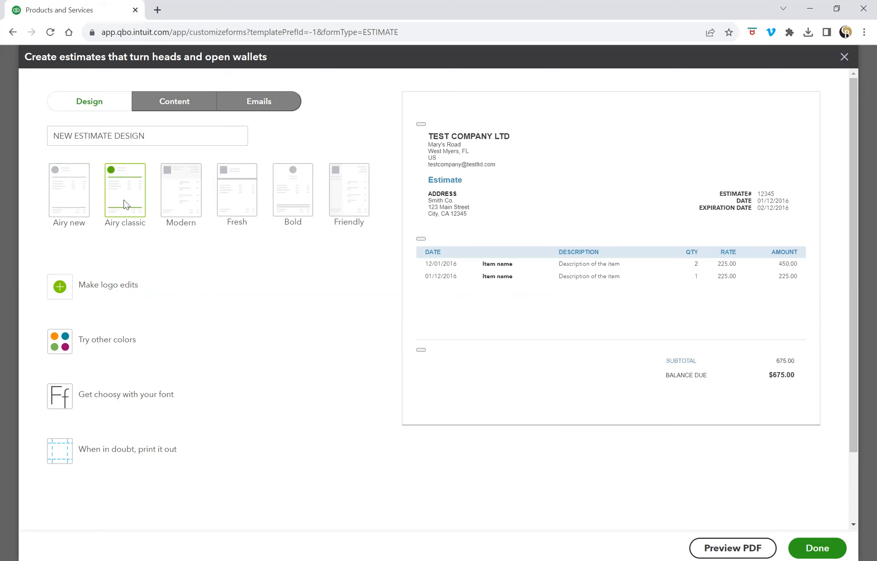
left_click(172, 203)
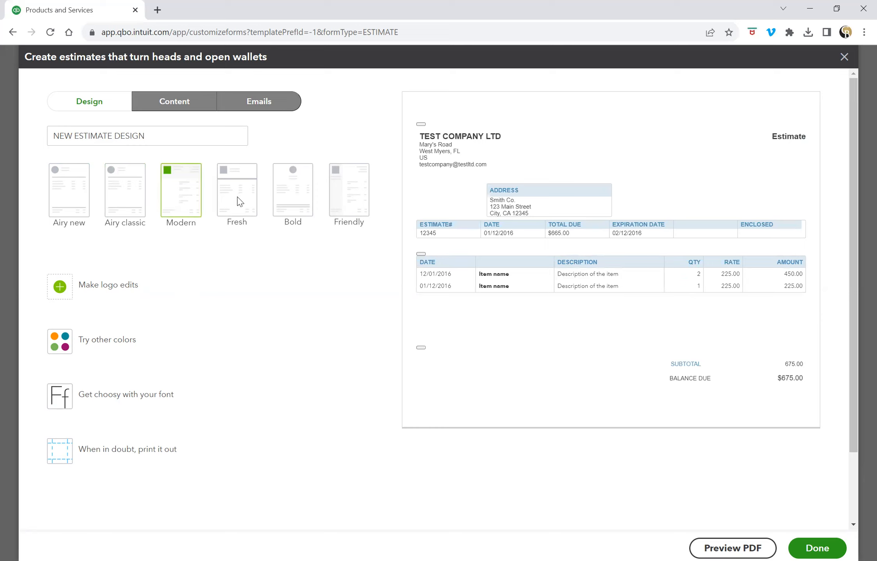
left_click(240, 224)
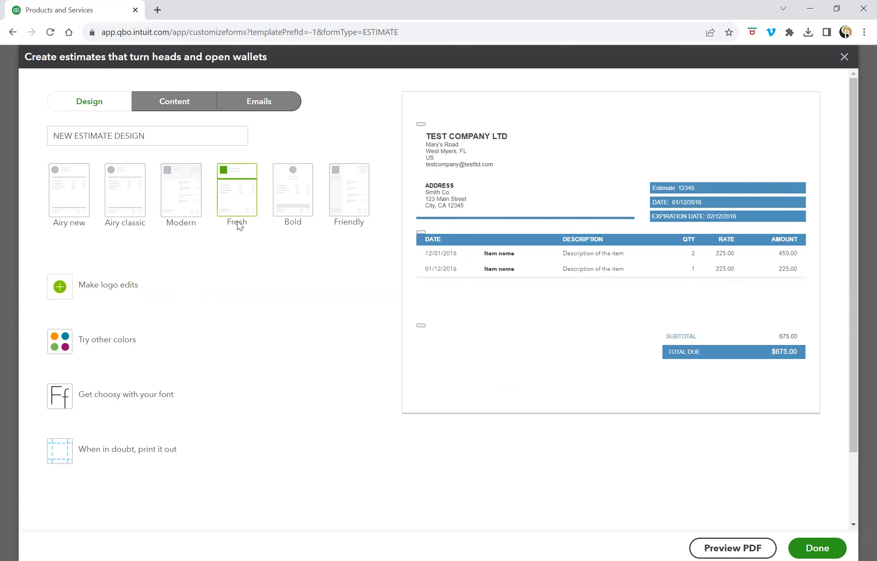
left_click(294, 202)
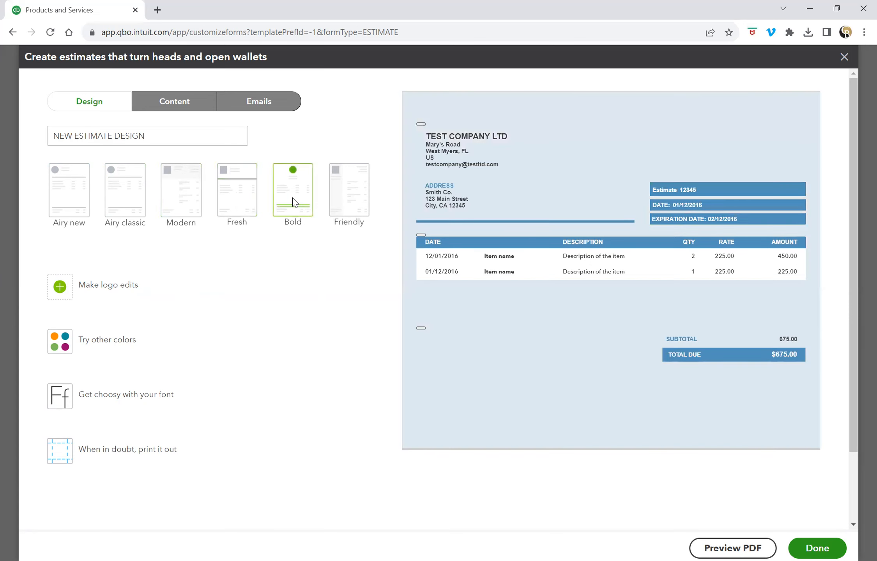
left_click(355, 203)
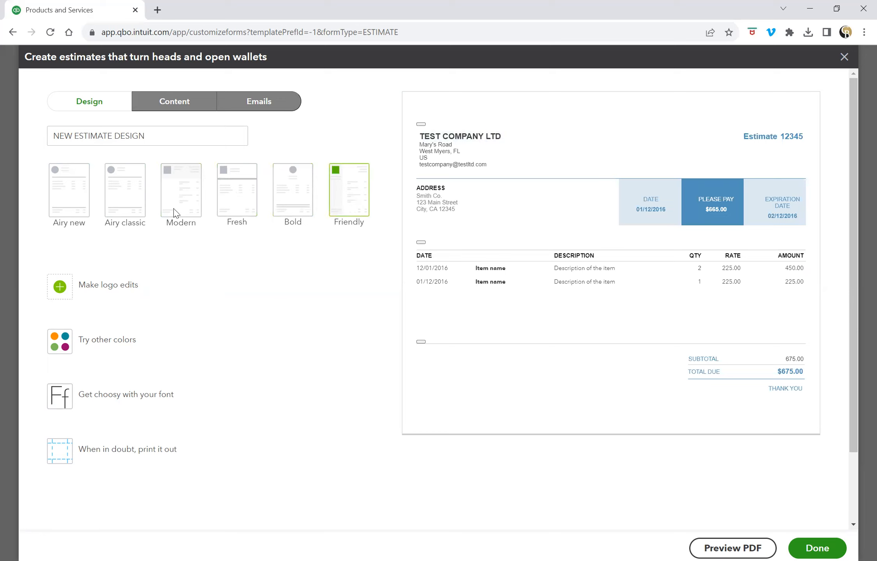
left_click(182, 201)
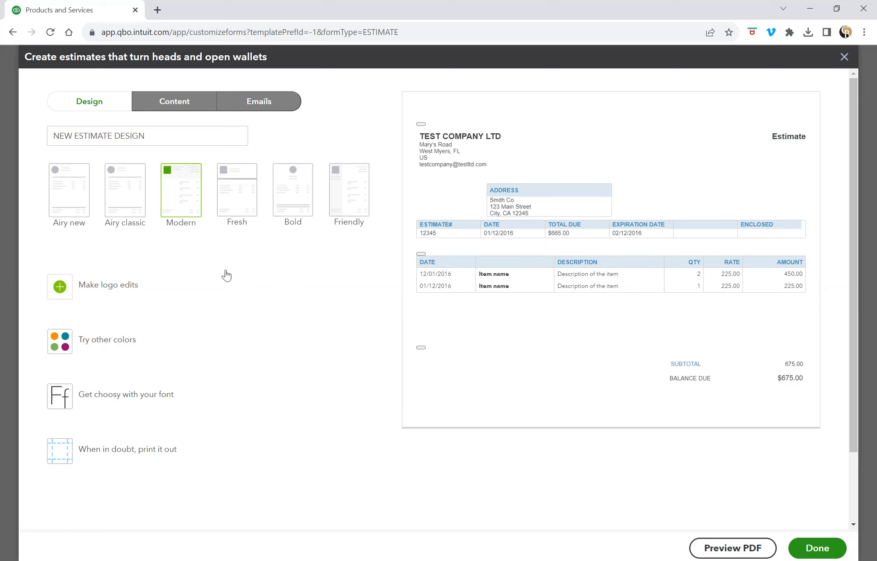
left_click(113, 292)
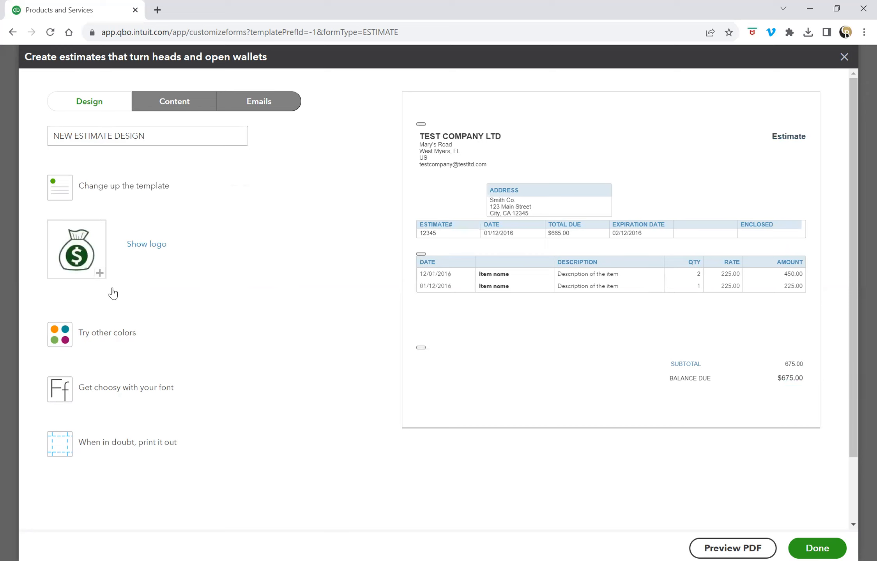
Show the money-bag company logo on the estimate preview.
left_click(153, 244)
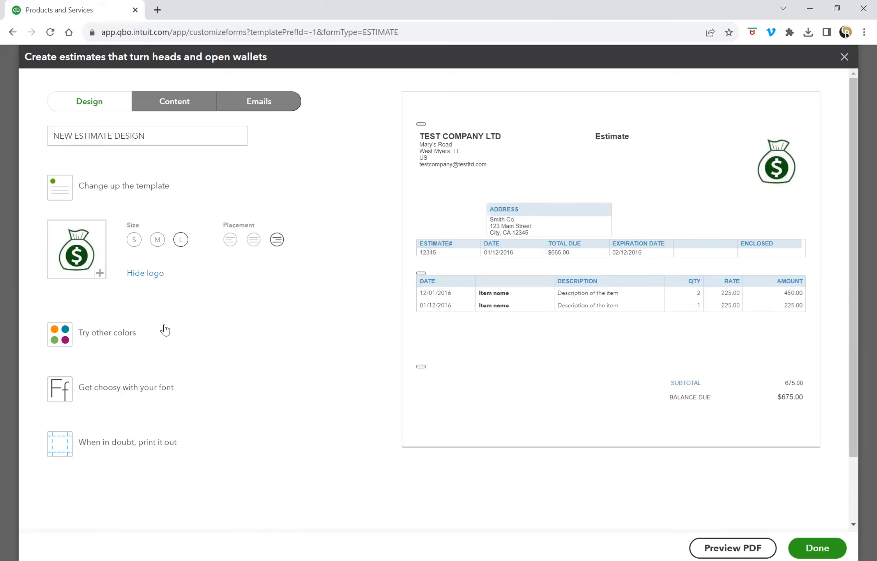
left_click(122, 339)
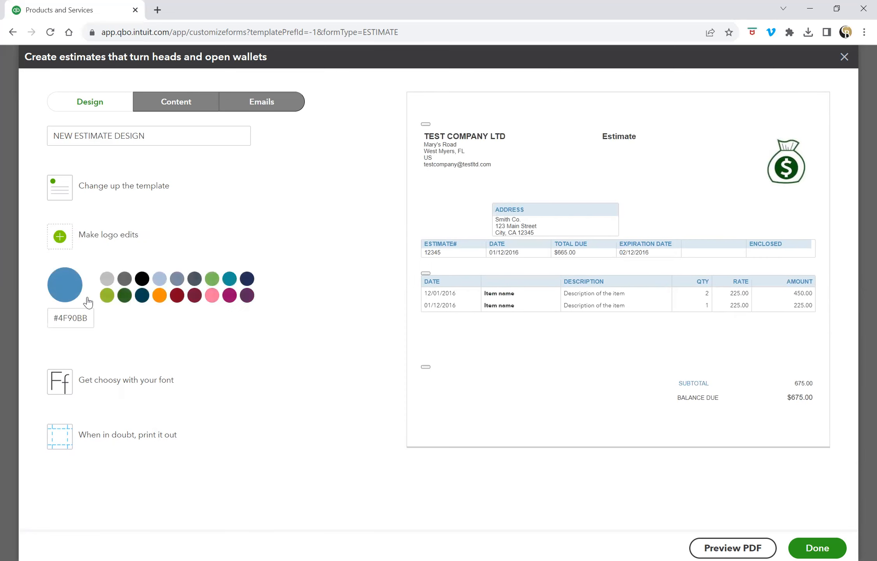
Try red, pink, green, teal, blue-grey and light blue accents, settling on dark teal #004254.
left_click(142, 297)
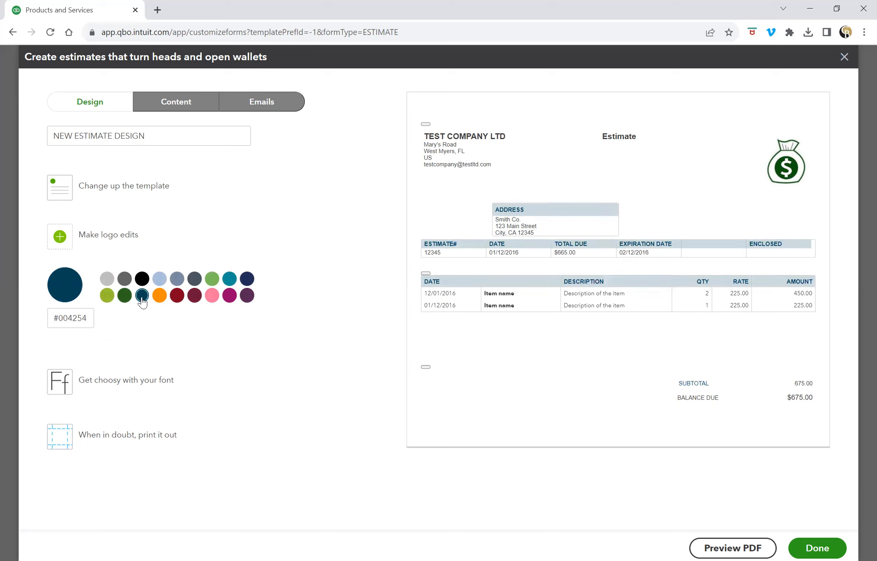
left_click(176, 298)
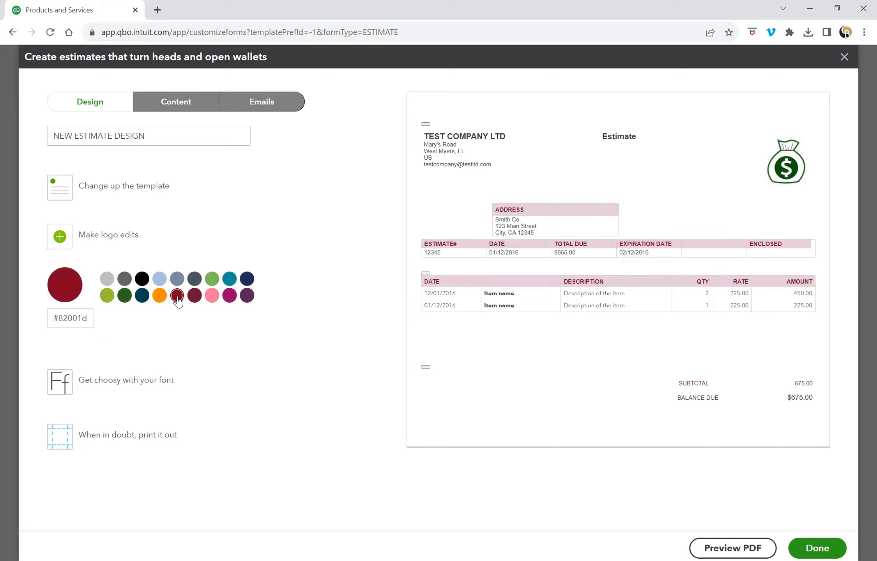
left_click(211, 296)
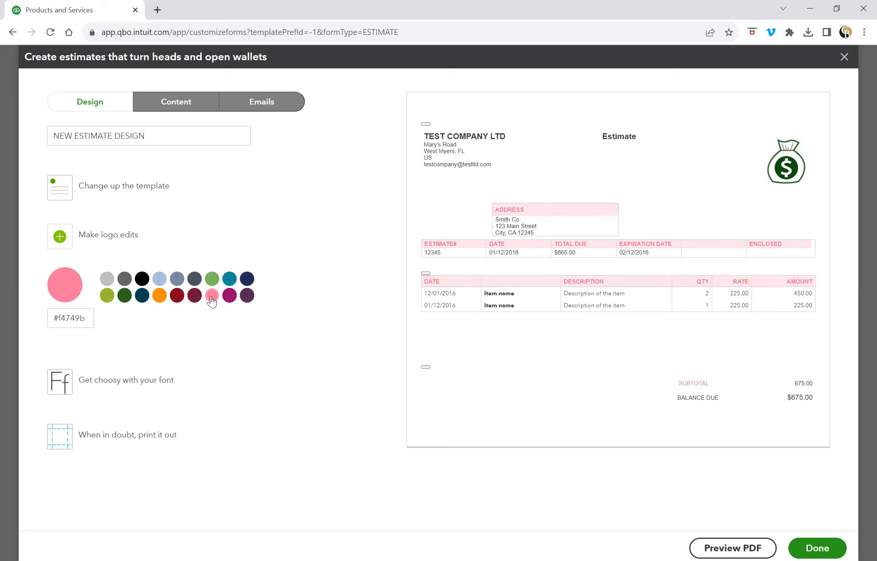
left_click(211, 280)
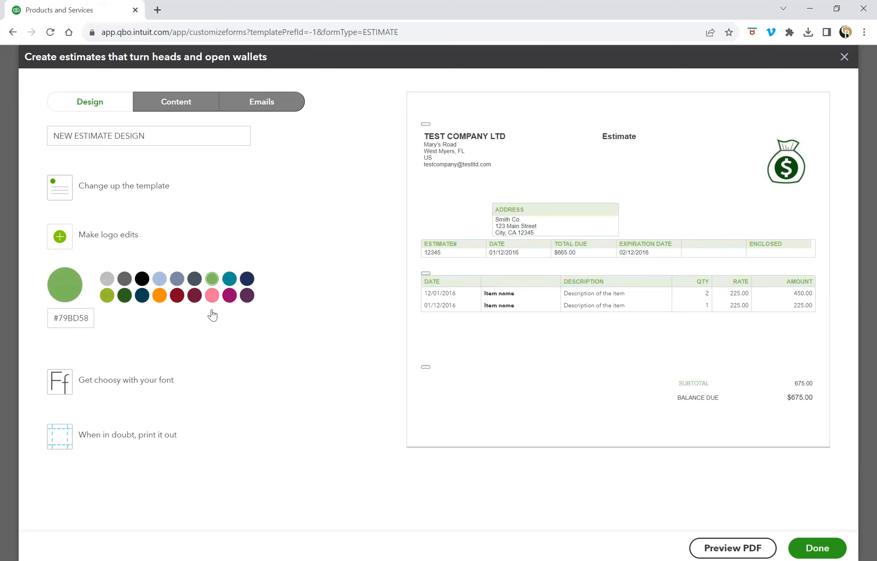
left_click(142, 297)
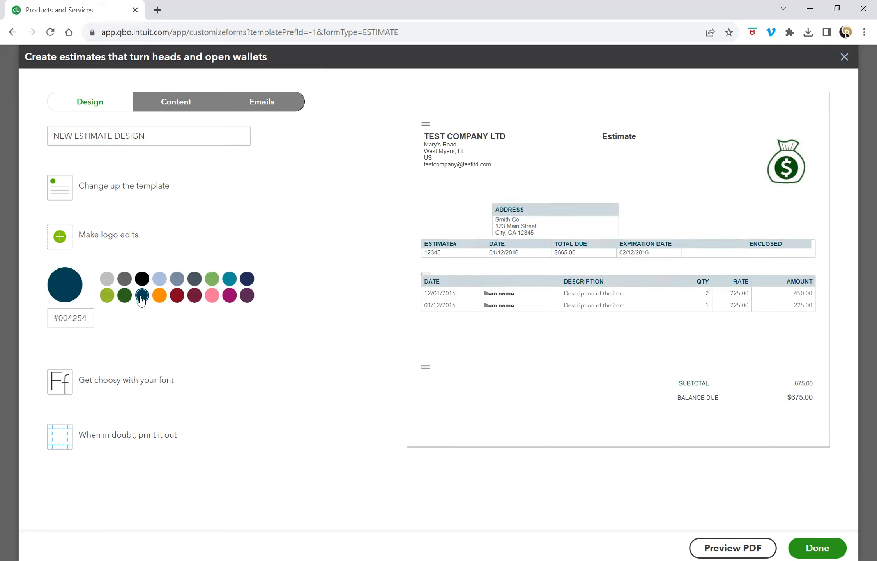
left_click(229, 280)
left_click(178, 284)
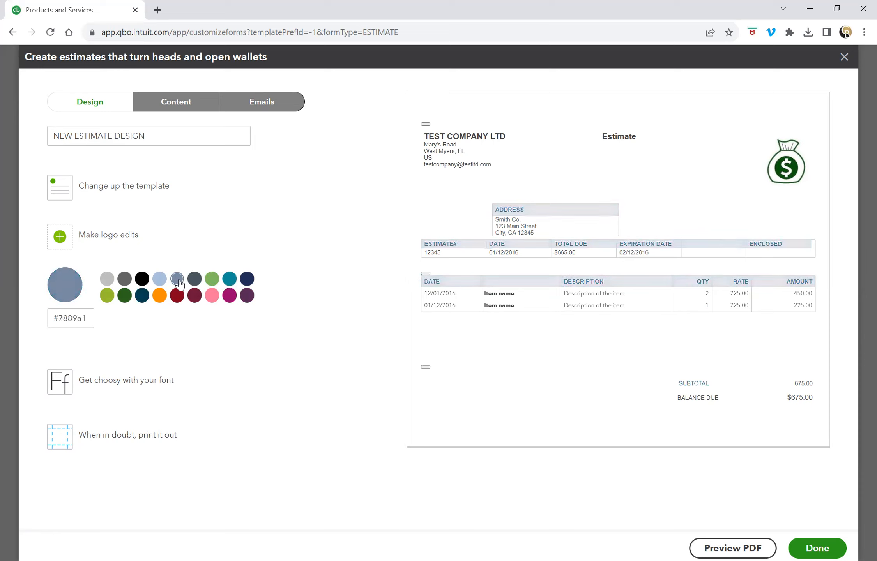
left_click(160, 282)
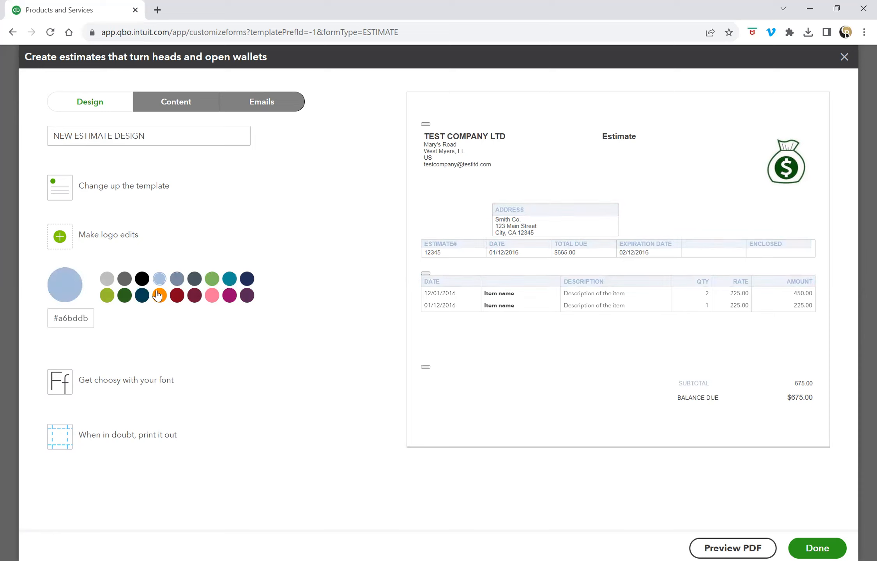
left_click(143, 297)
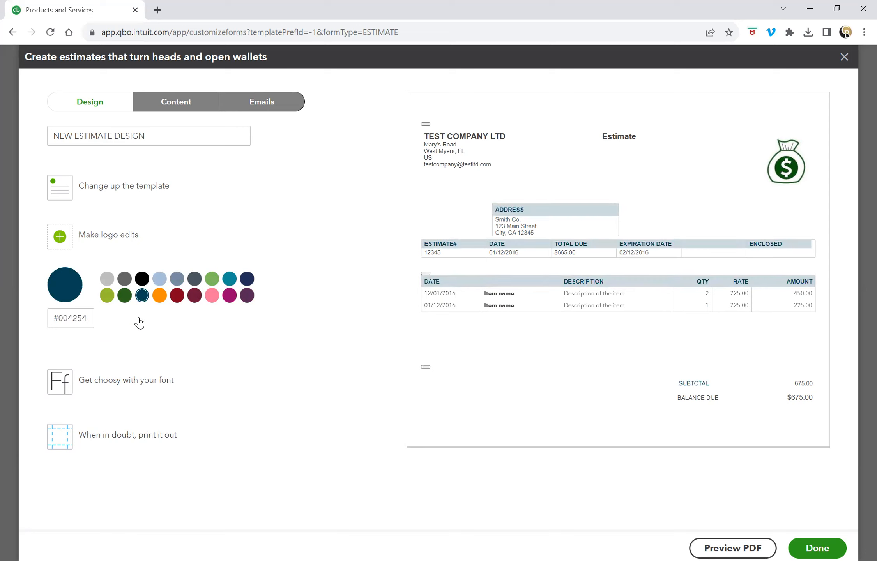
left_click(141, 383)
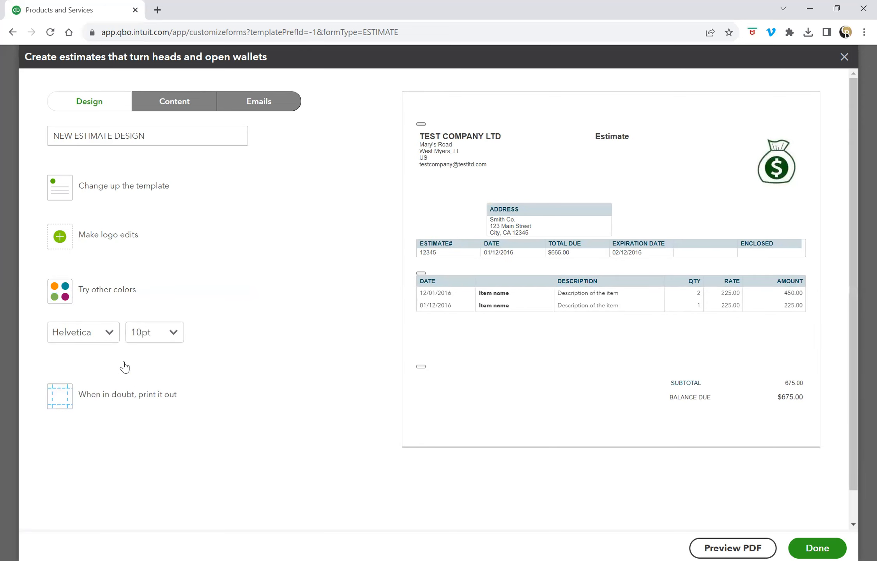
Switch the estimate font to Arial Unicode MS and leave the size at 10pt.
left_click(112, 337)
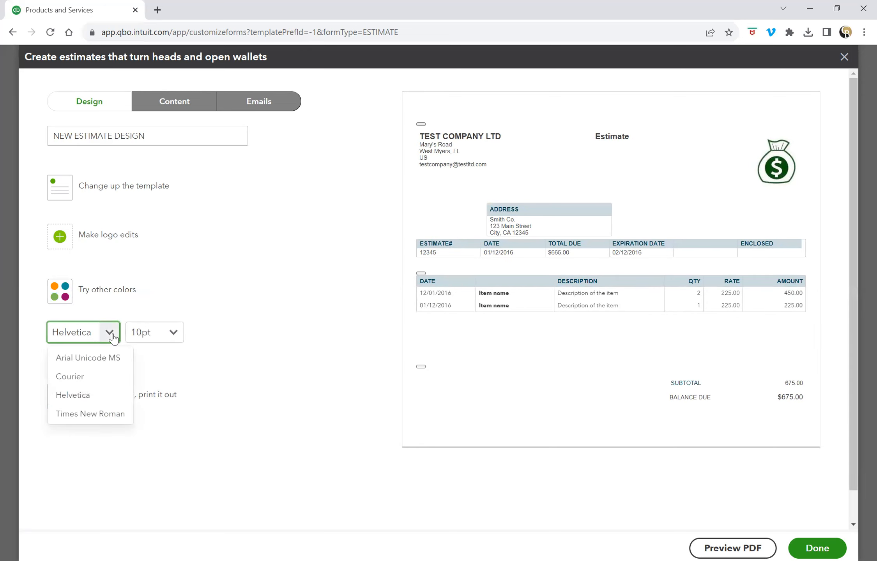
left_click(114, 359)
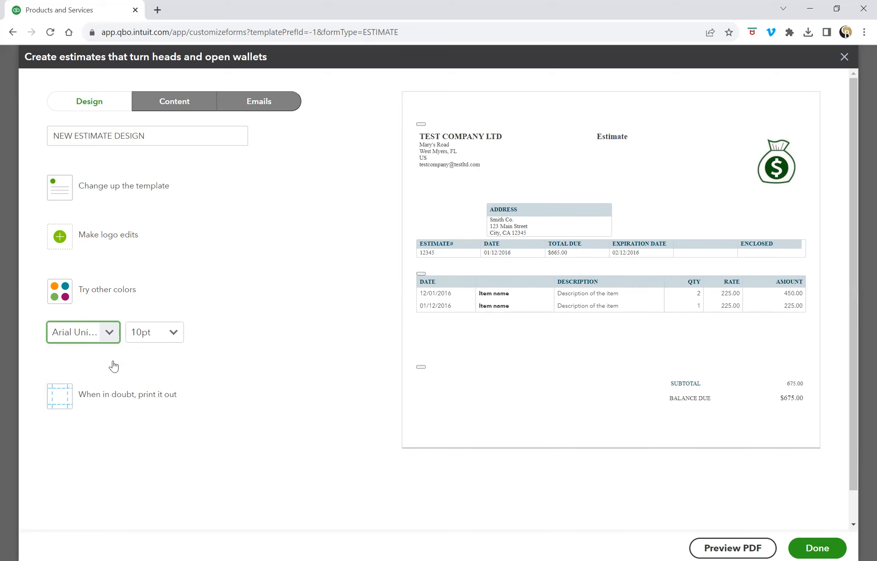
left_click(176, 336)
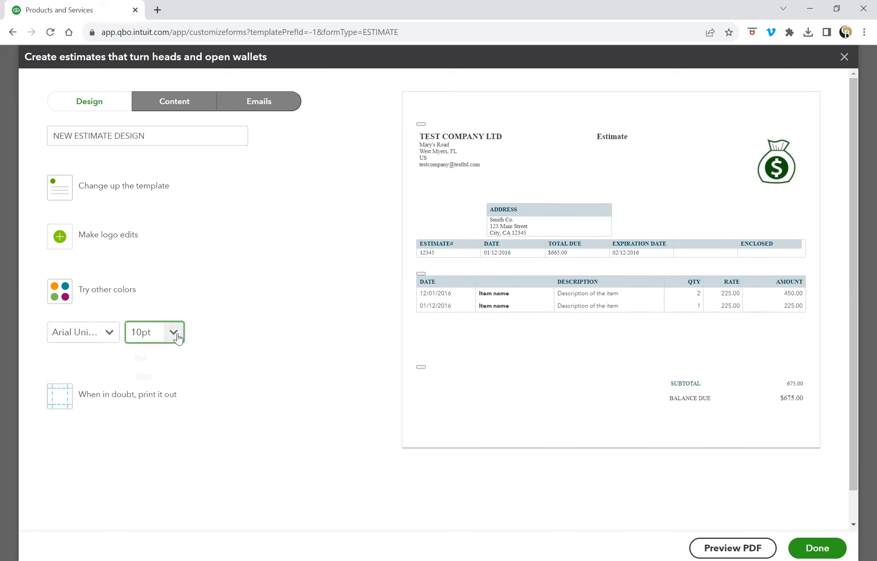
left_click(279, 326)
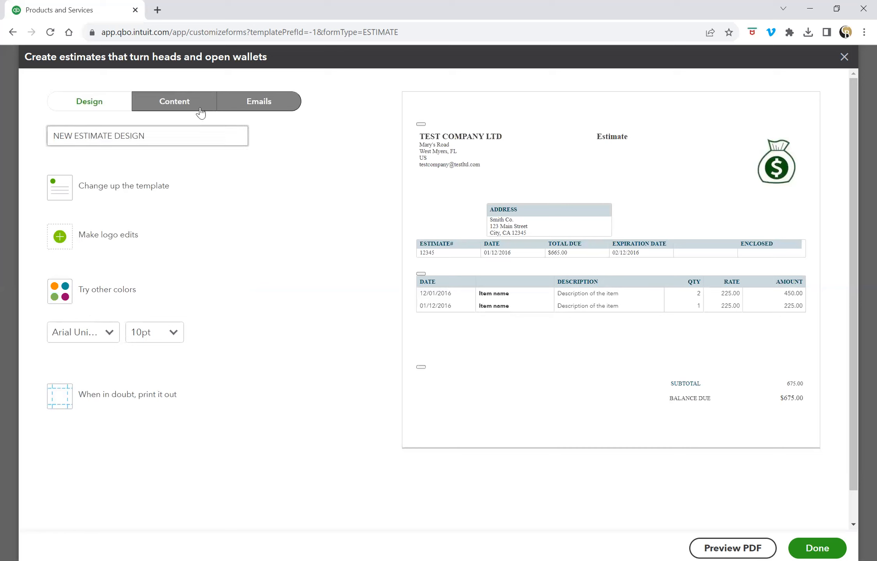
Go to the Content tab and edit the estimate preview's header section.
left_click(186, 106)
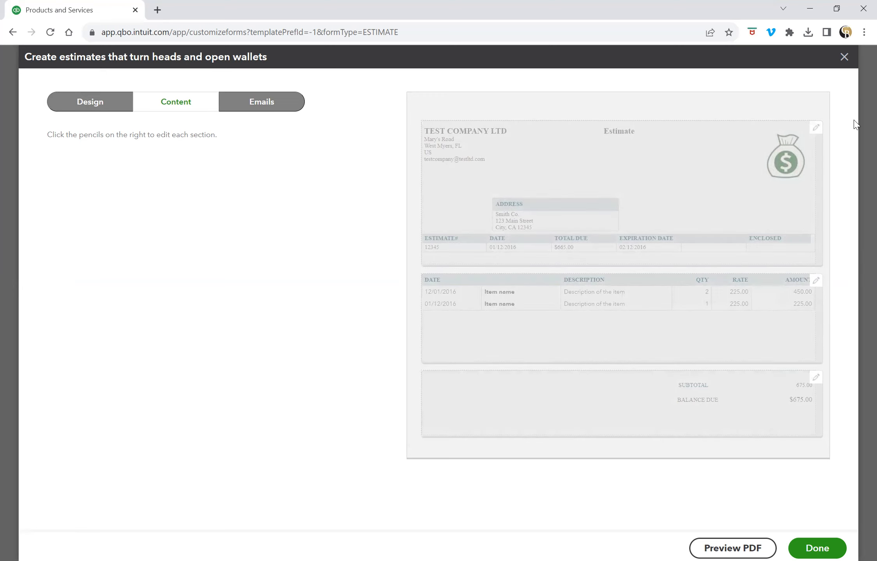
left_click(816, 132)
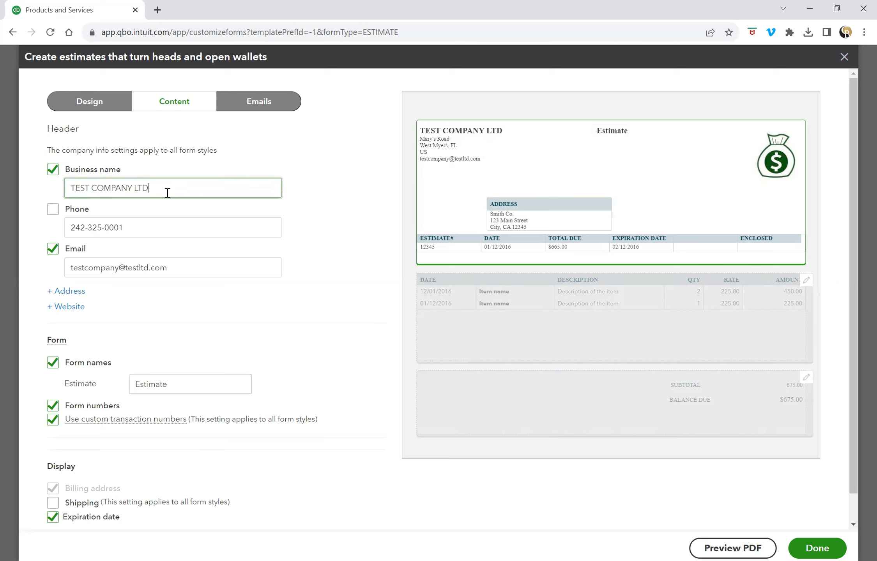
Show the phone number and street address in the header, keeping the email on.
left_click(53, 213)
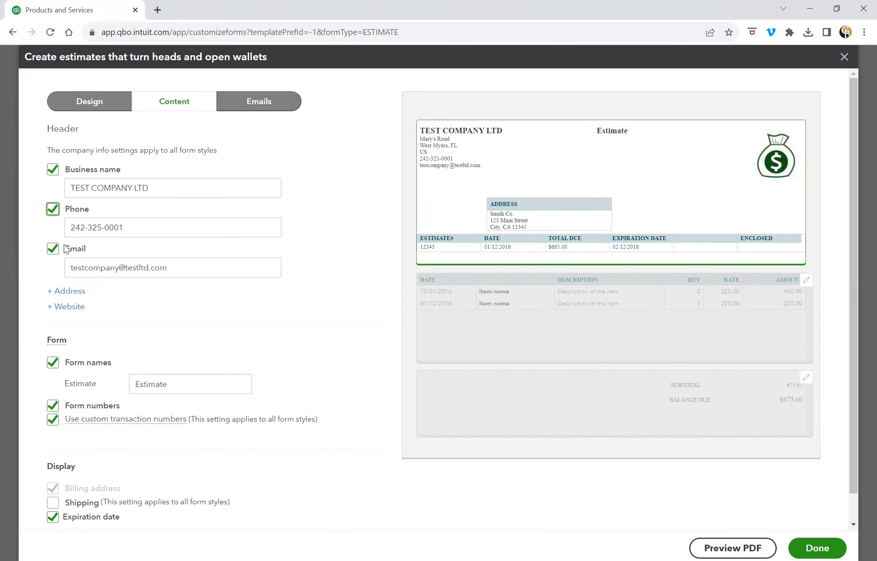
left_click(53, 251)
left_click(54, 252)
left_click(55, 255)
left_click(55, 256)
left_click(65, 292)
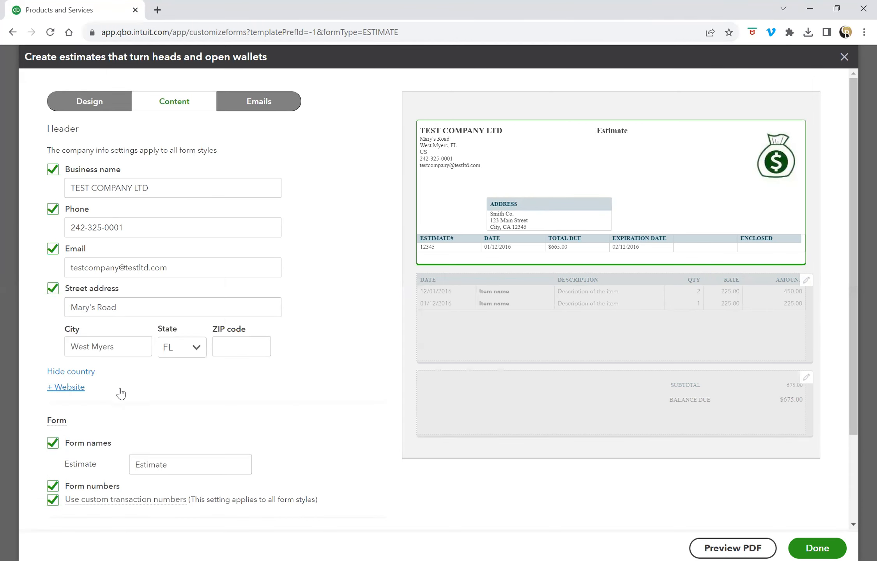
left_click(53, 292)
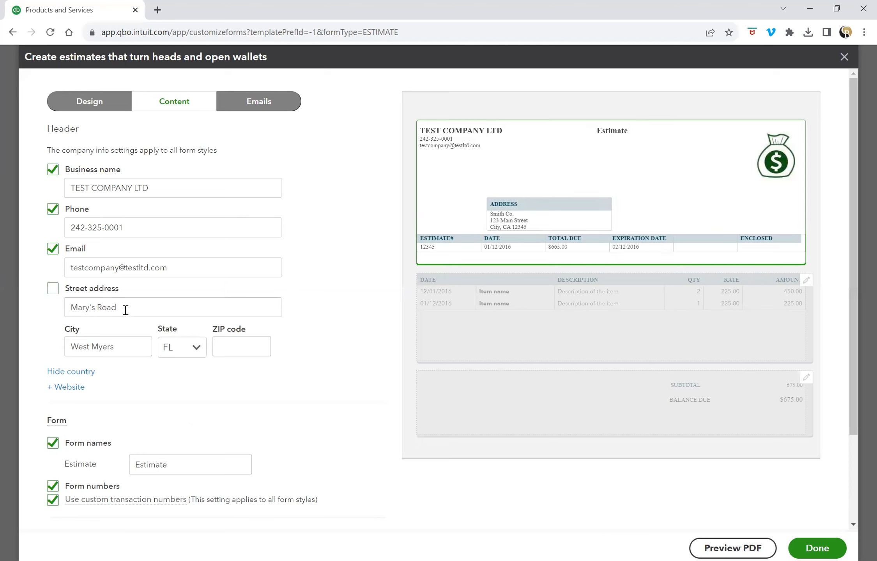
left_click(56, 295)
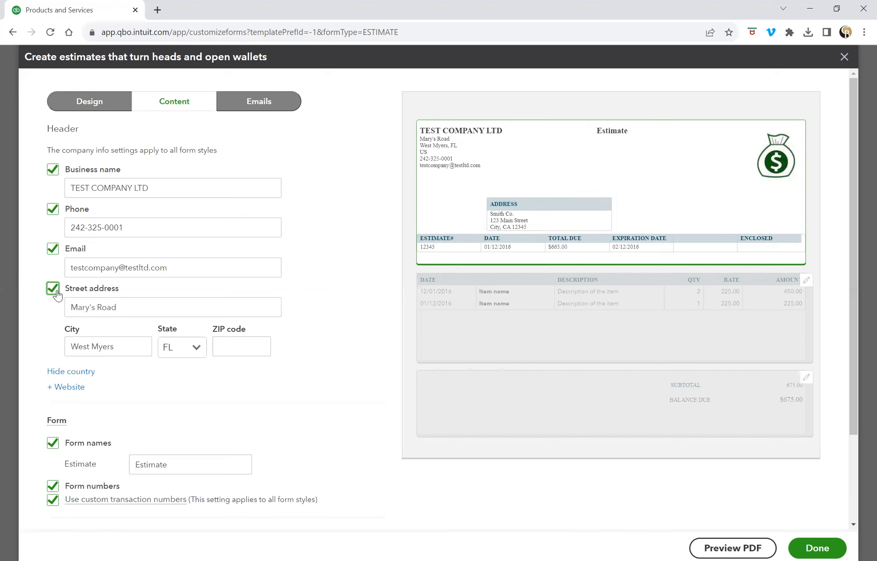
left_click(75, 390)
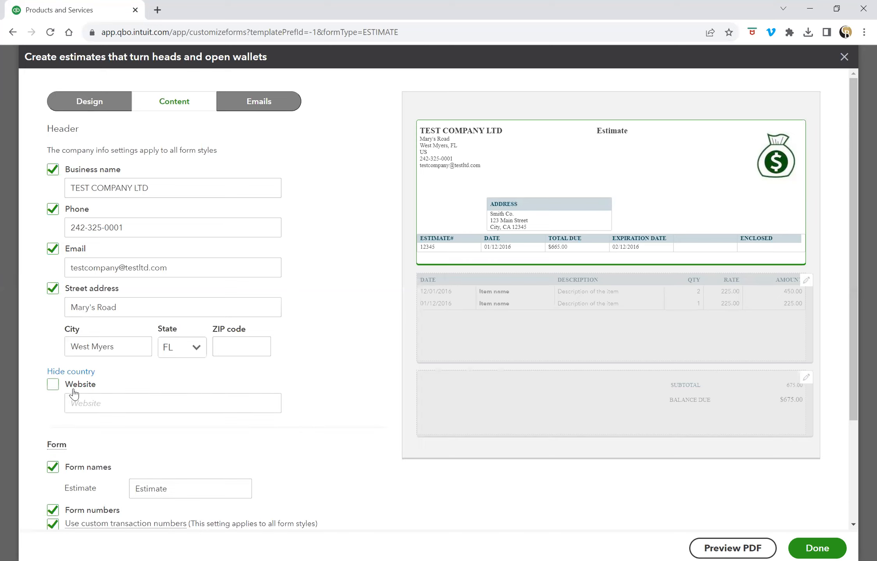
left_click(54, 390)
left_click(92, 402)
type("W")
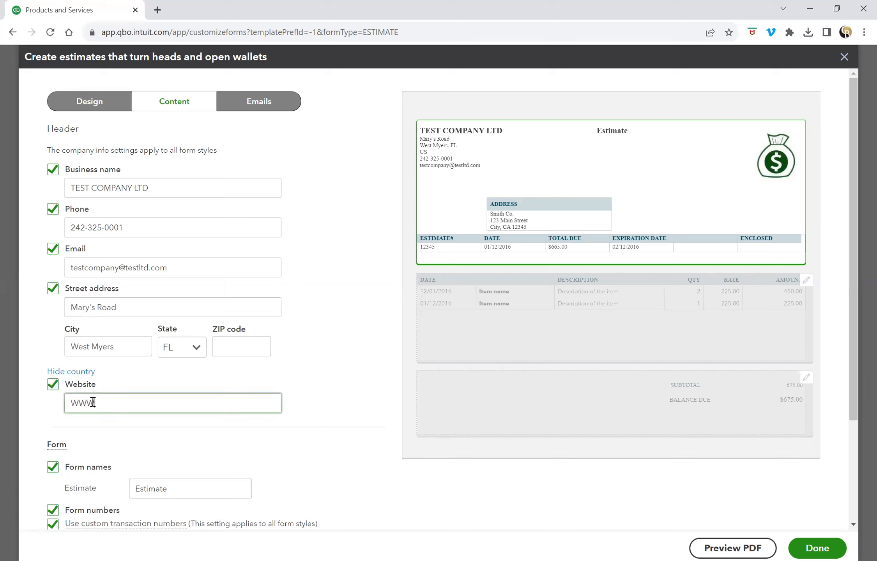
type("WW")
key("BackSpace")
key("BackSpace")
key("BackSpace")
type("www.testcomp.com")
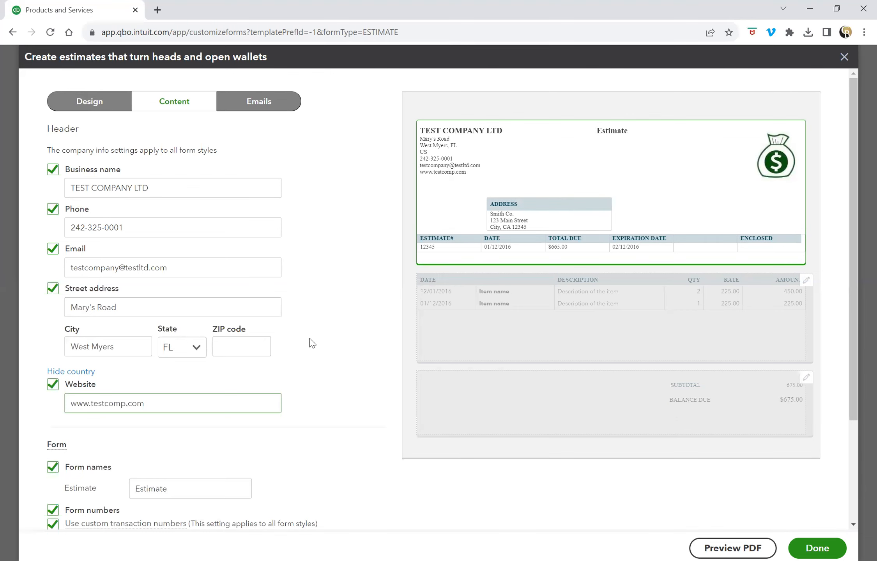
scroll(308, 317, "down", 3)
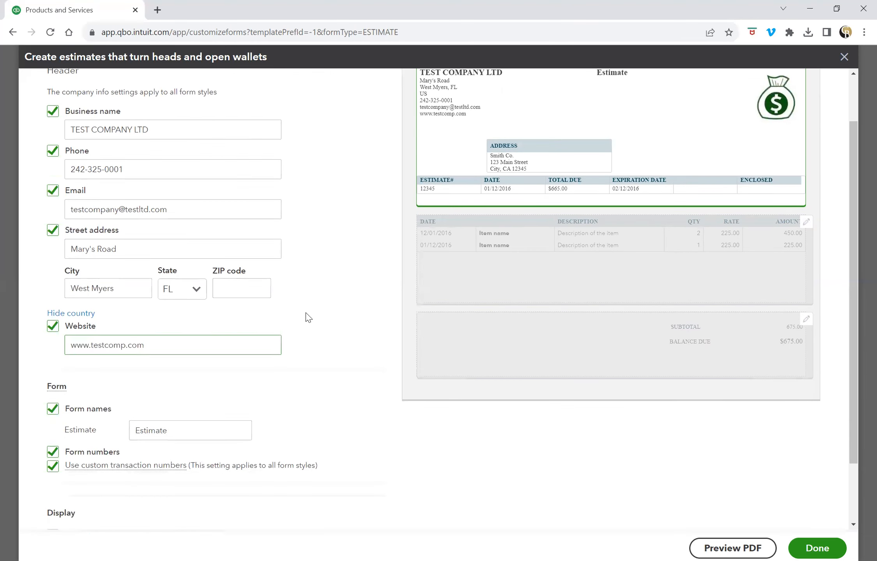
scroll(303, 298, "up", 3)
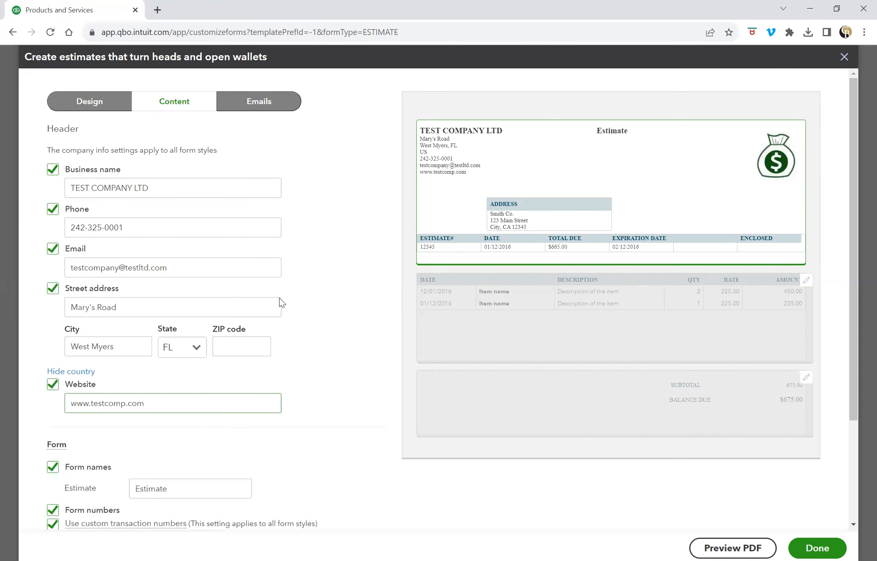
Keep the form name shown and set its title to ESTIMATE after trying QUOTEATION.
scroll(295, 327, "down", 3)
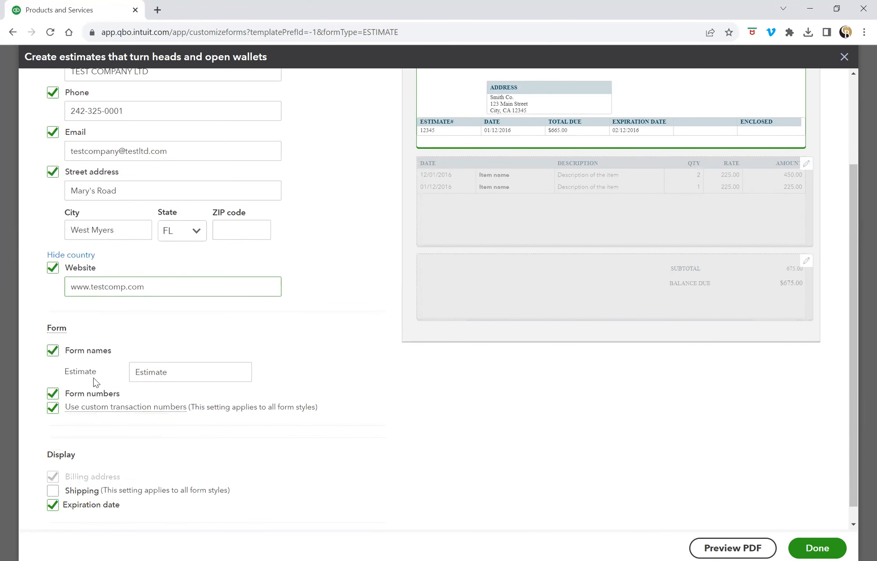
left_click(53, 351)
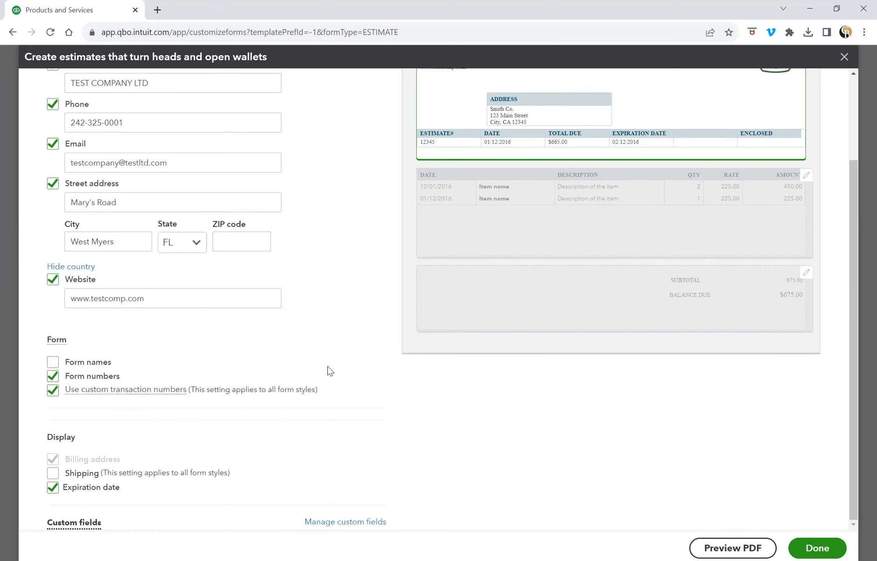
left_click(53, 363)
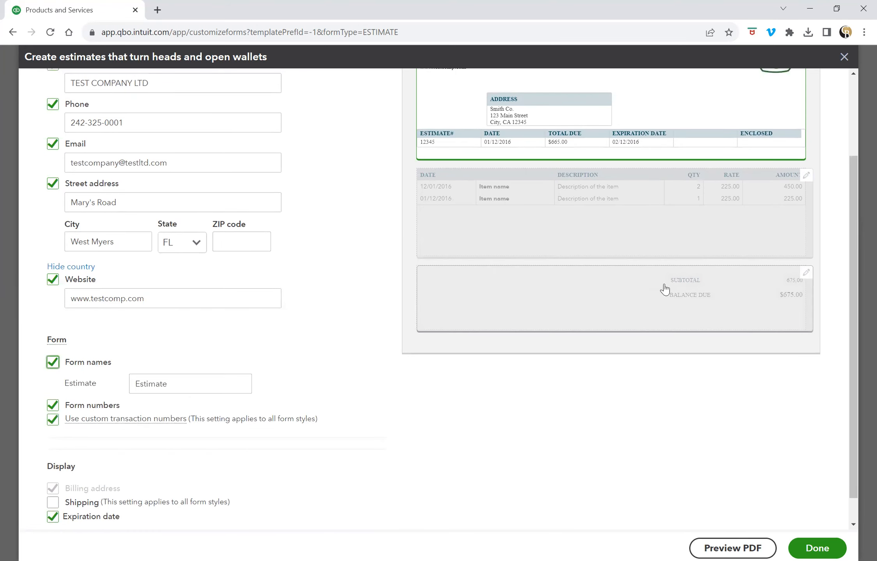
scroll(664, 289, "up", 3)
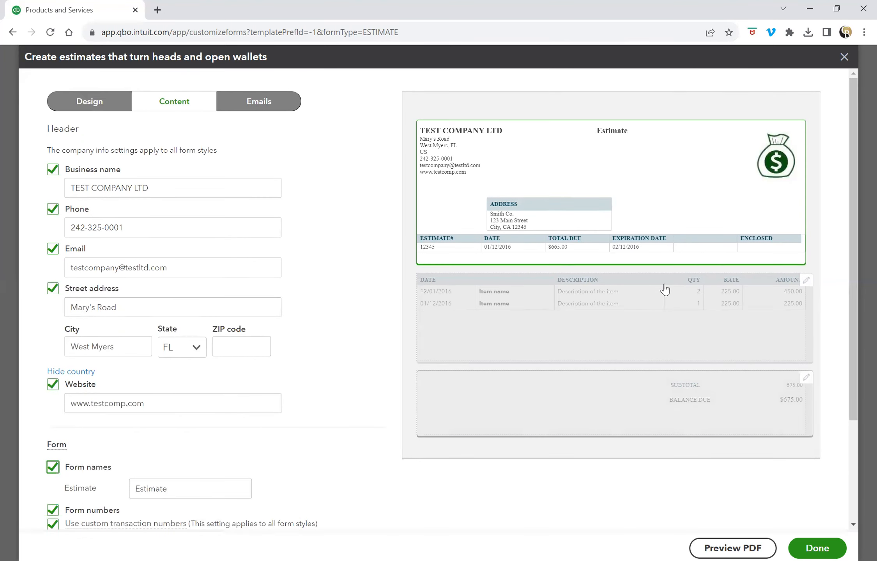
double_click(184, 496)
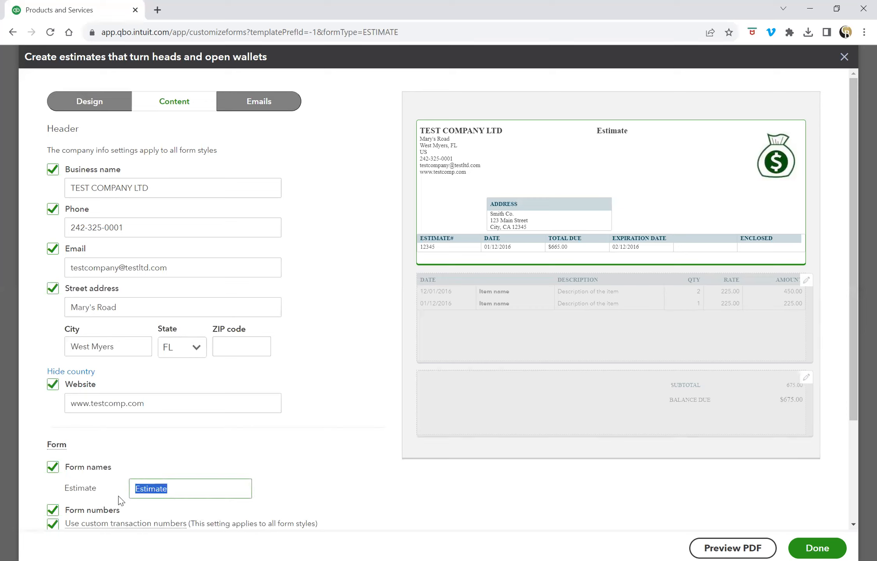
type("QUOTE")
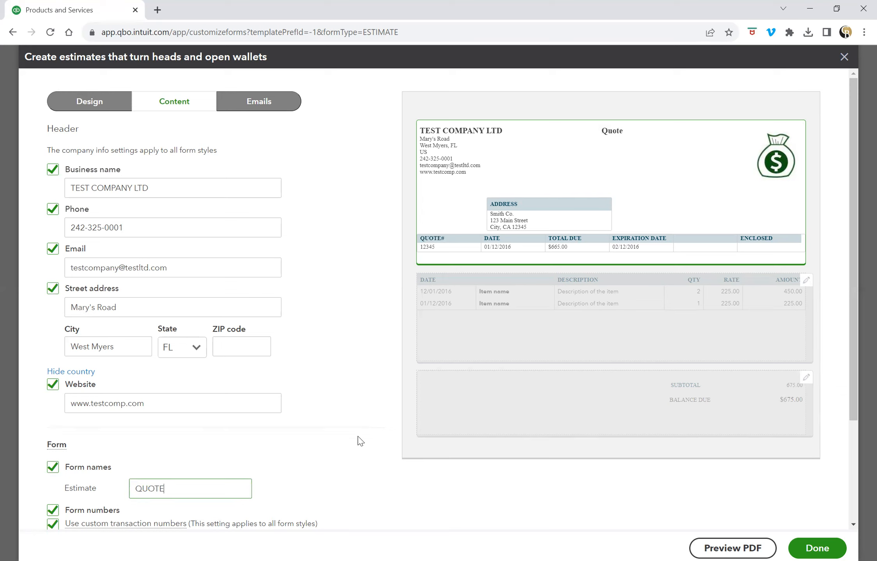
key("BackSpace")
type("ATION")
double_click(166, 489)
type("ESTIMATE")
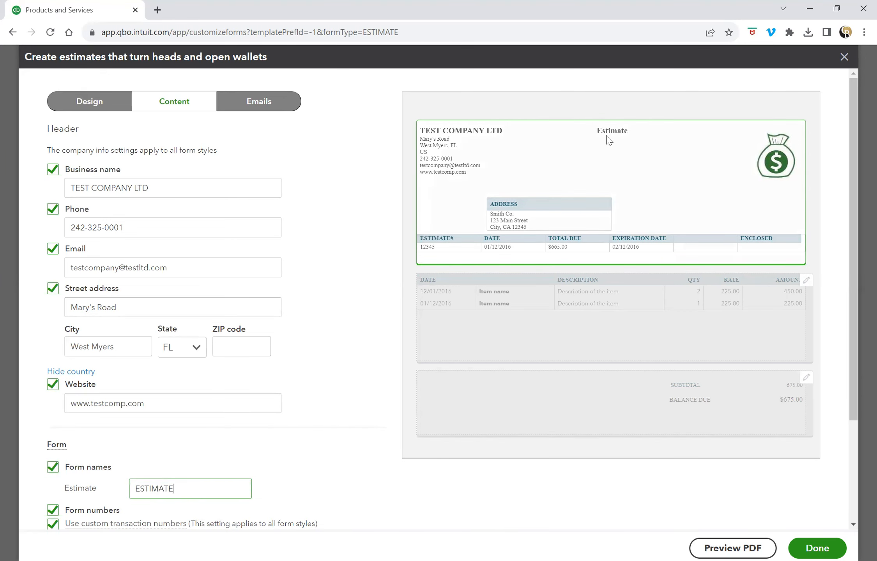
Leave Form numbers checked and Use custom transaction numbers unchecked.
scroll(319, 420, "down", 1)
scroll(319, 421, "down", 1)
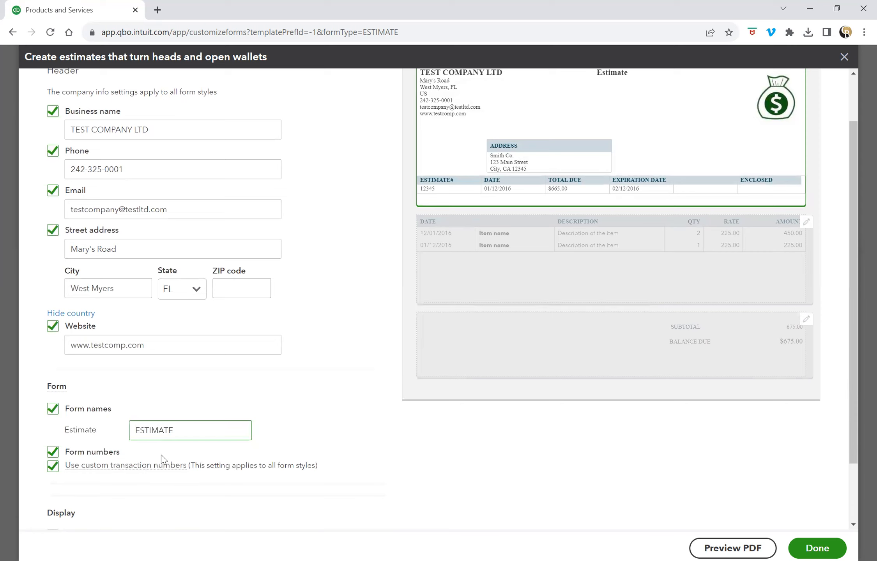
left_click(53, 455)
left_click(54, 457)
left_click(53, 453)
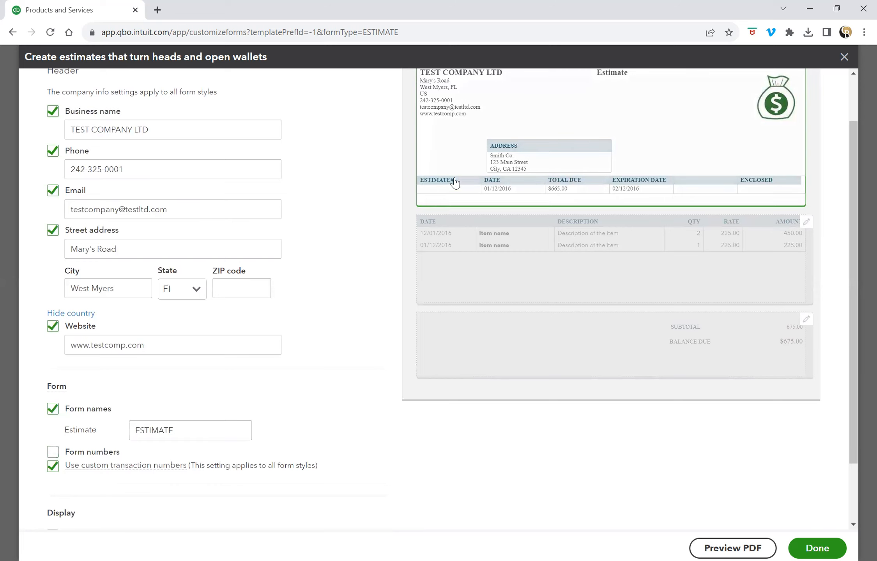
left_click(53, 453)
left_click(53, 453)
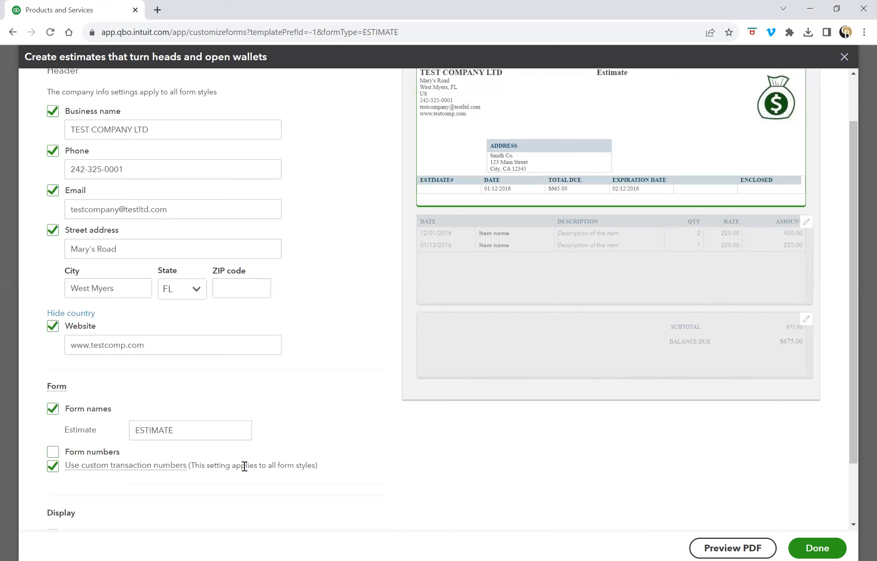
left_click(53, 453)
left_click(53, 467)
left_click(53, 466)
Try the Shipping display option, then turn it back off.
scroll(402, 476, "down", 2)
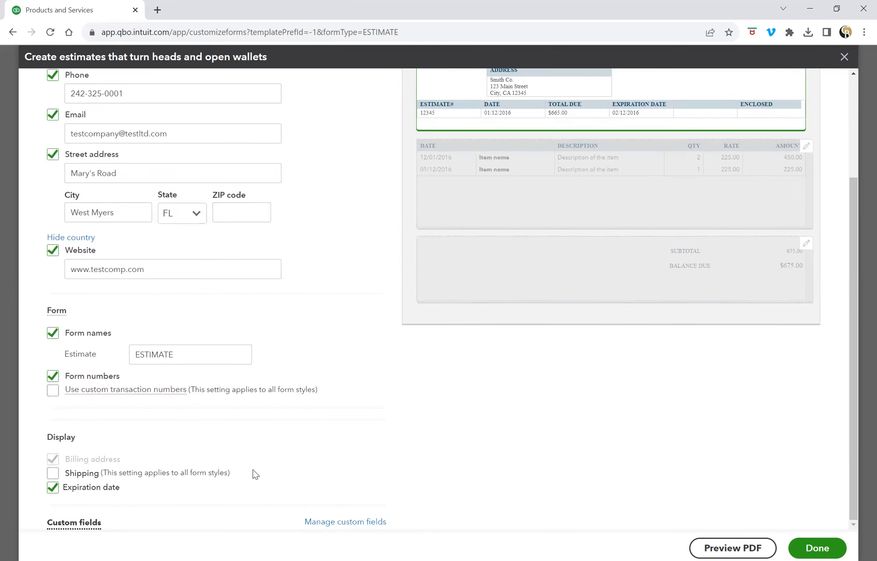
left_click(55, 474)
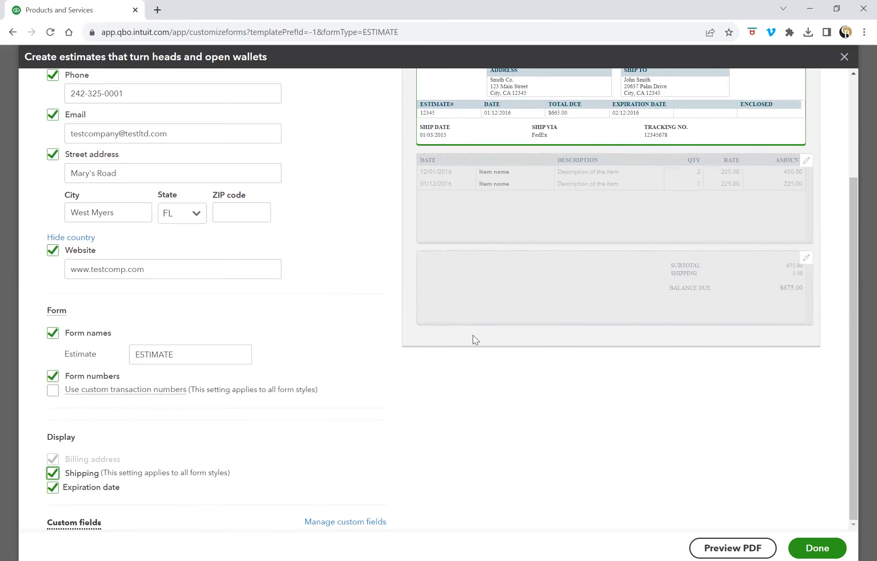
scroll(636, 234, "up", 2)
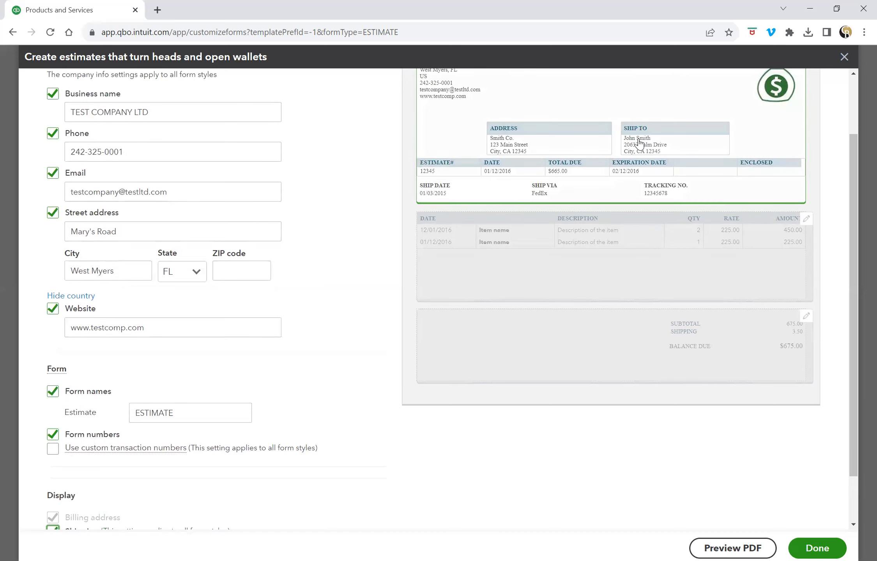
scroll(464, 399, "down", 2)
left_click(54, 474)
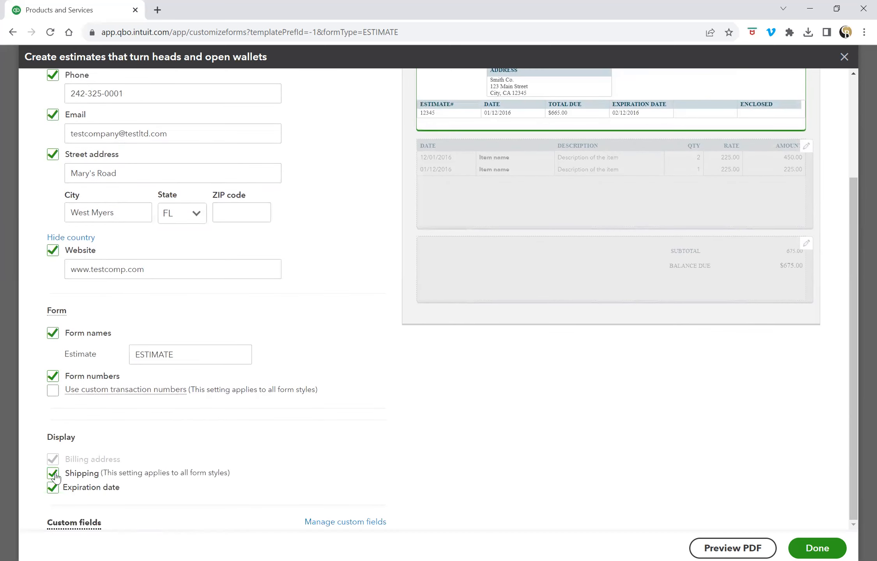
scroll(409, 452, "up", 2)
scroll(408, 452, "up", 2)
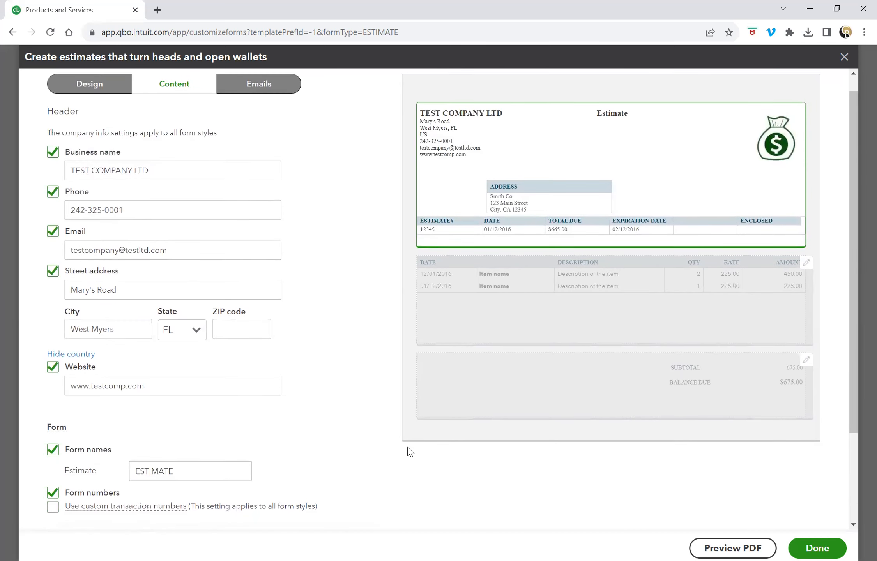
scroll(390, 458, "down", 4)
Uncheck Expiration date so the estimate no longer shows that column.
left_click(54, 492)
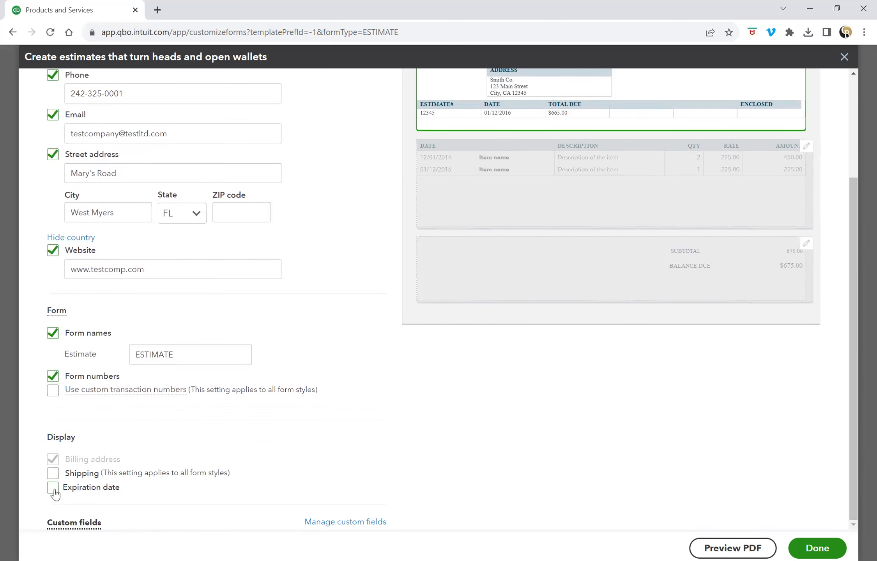
scroll(507, 351, "up", 3)
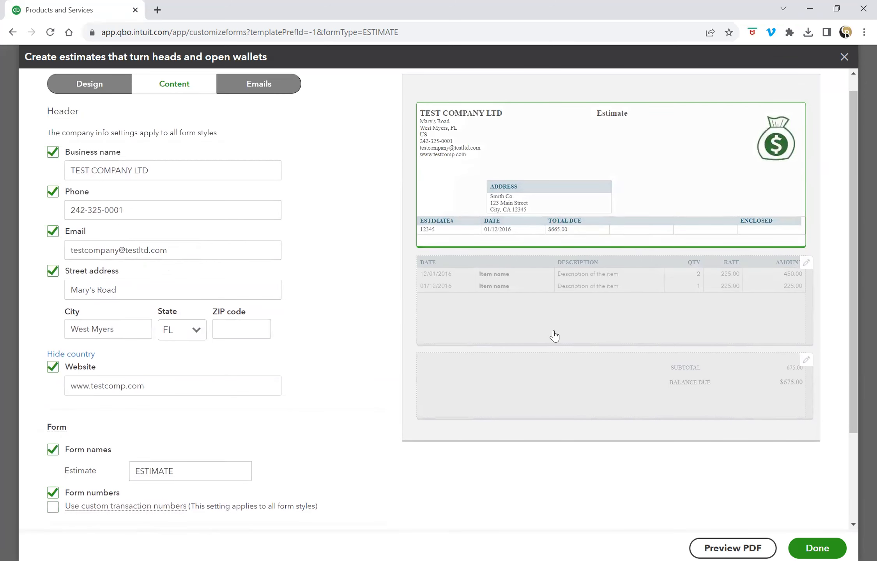
scroll(454, 402, "down", 3)
left_click(53, 493)
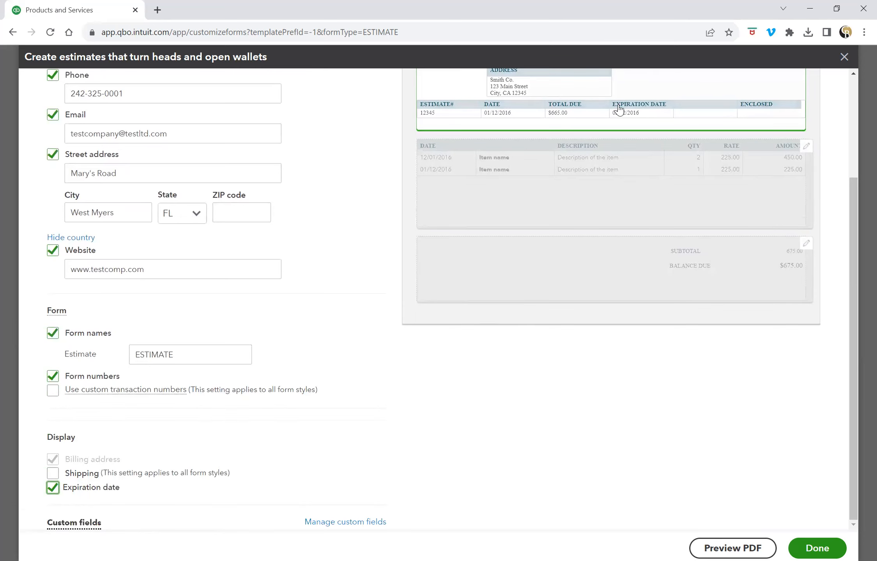
left_click(51, 493)
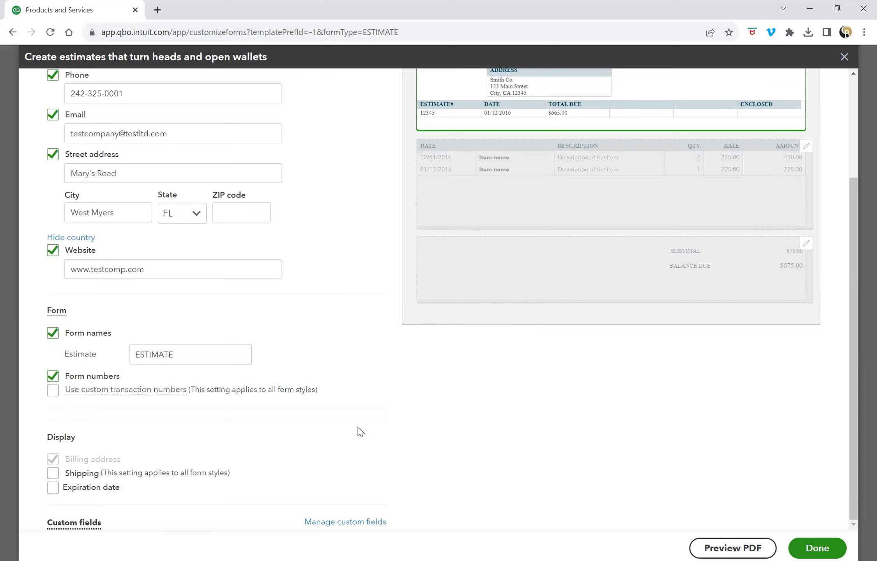
scroll(359, 432, "up", 4)
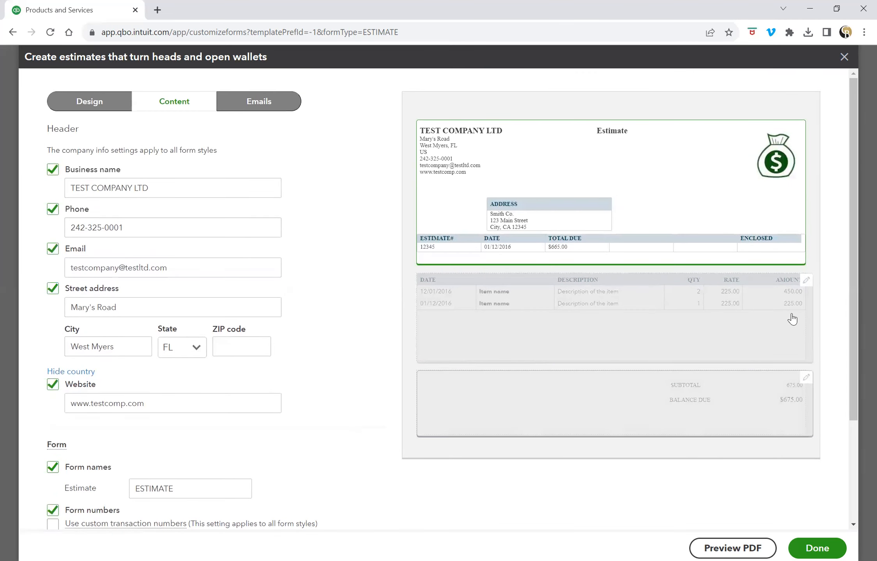
Uncheck the Date, Quantity and Rate columns in the activity table, keeping Product/Service.
left_click(806, 291)
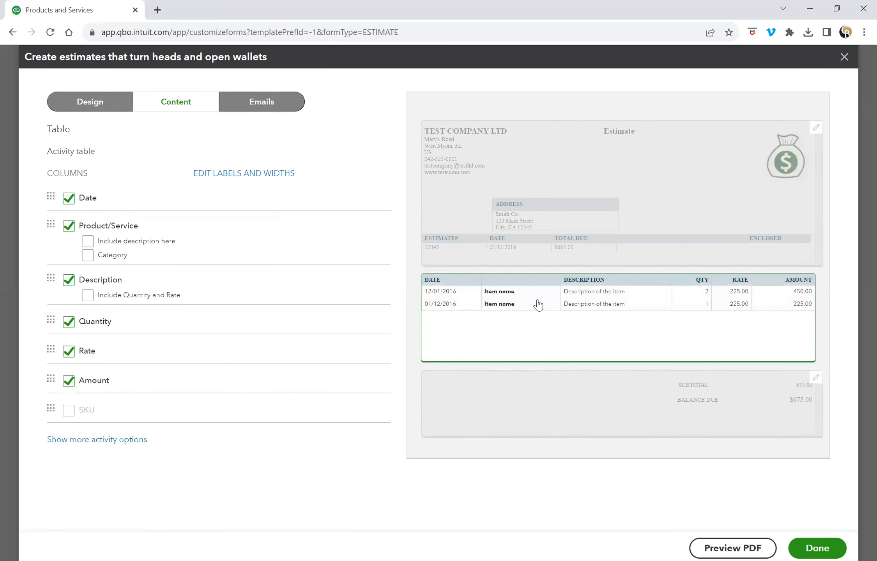
left_click(69, 199)
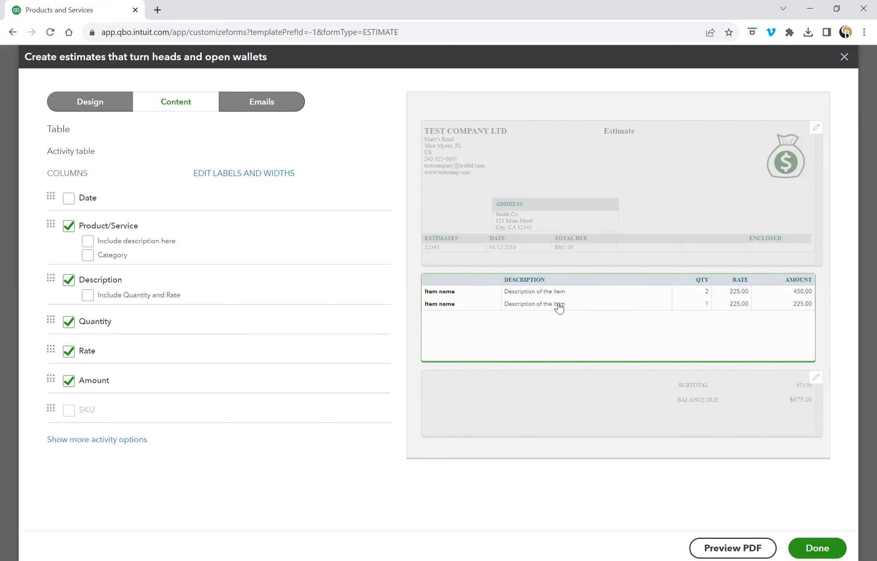
left_click(70, 198)
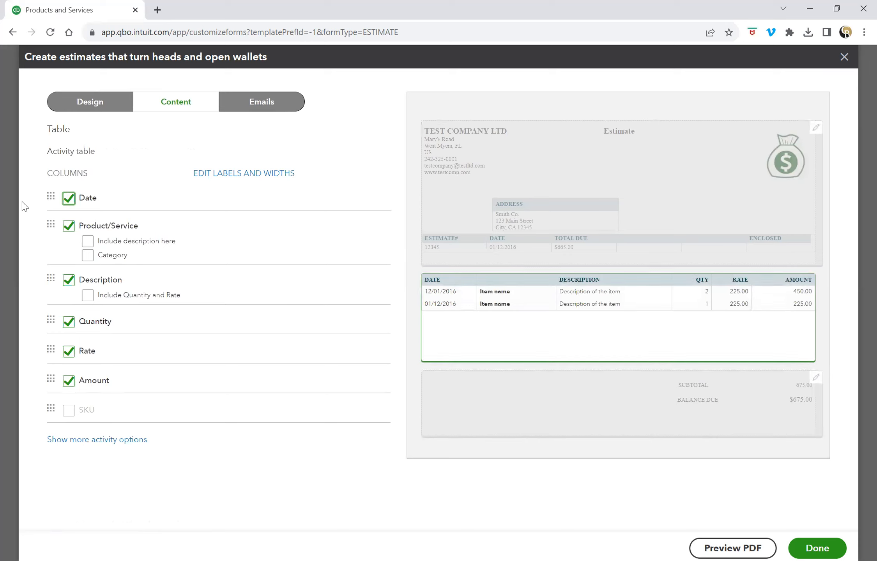
left_click(68, 200)
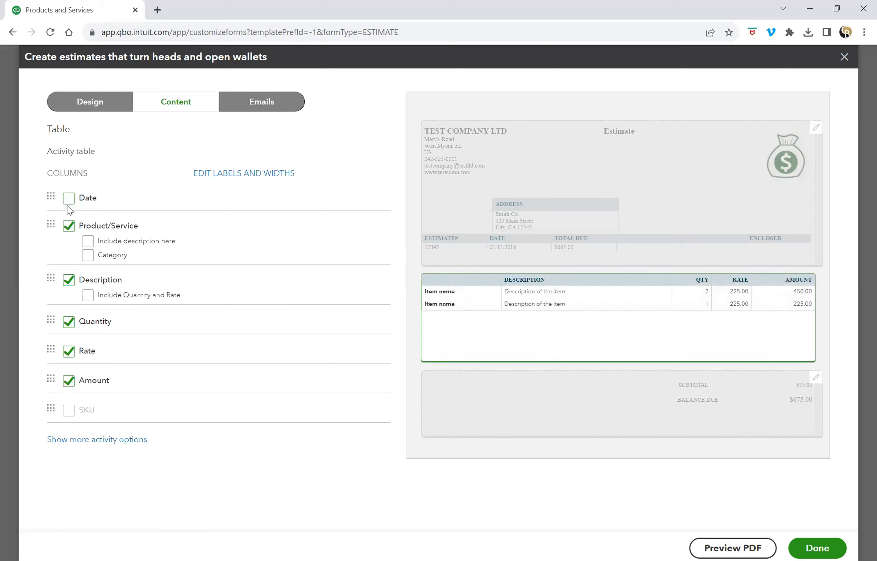
left_click(69, 227)
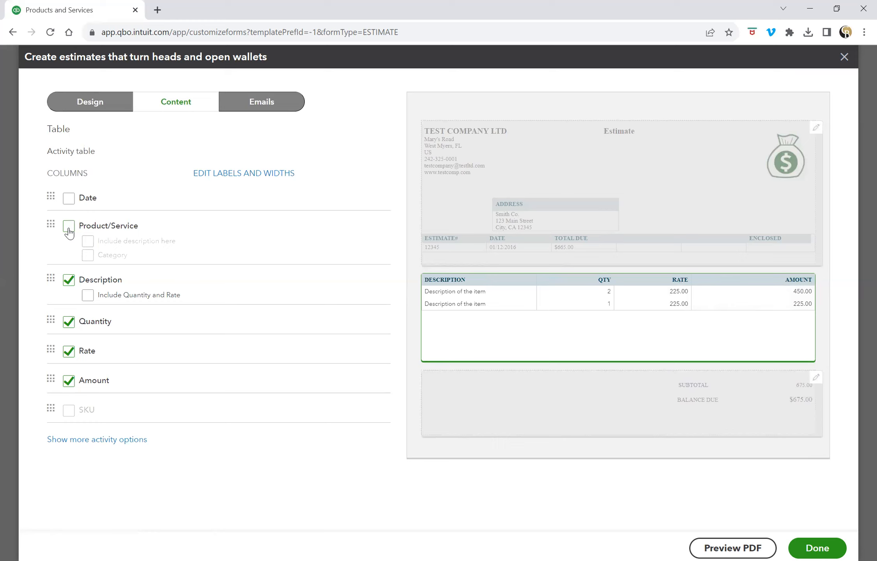
left_click(69, 230)
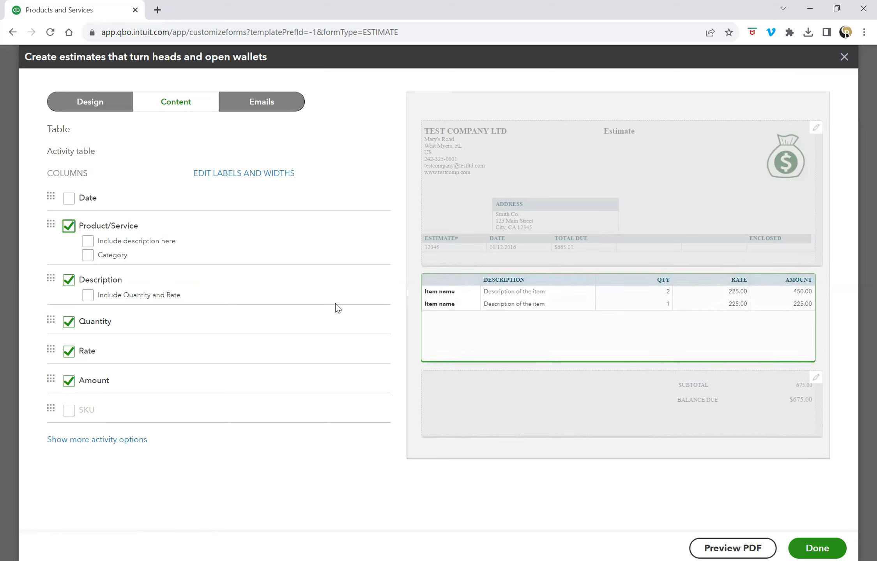
left_click(69, 324)
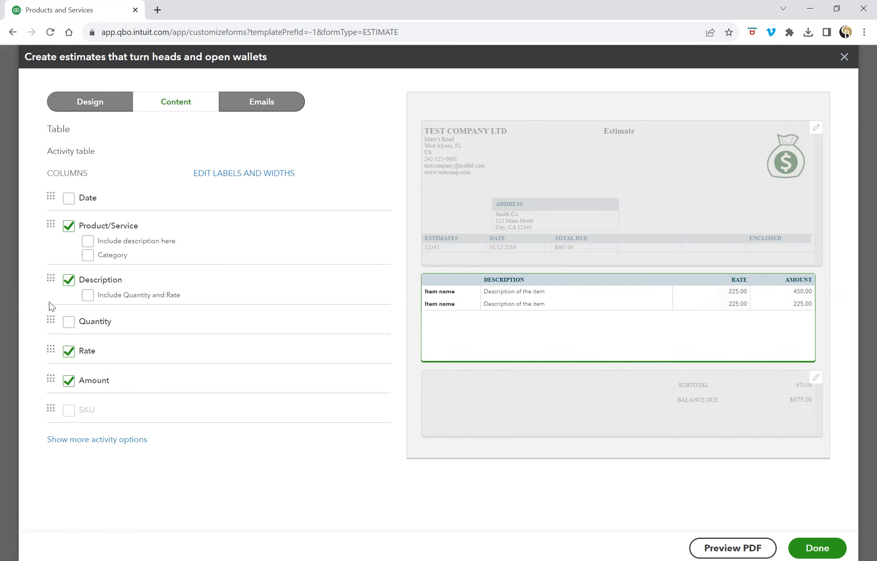
left_click(67, 329)
left_click(68, 329)
left_click(69, 353)
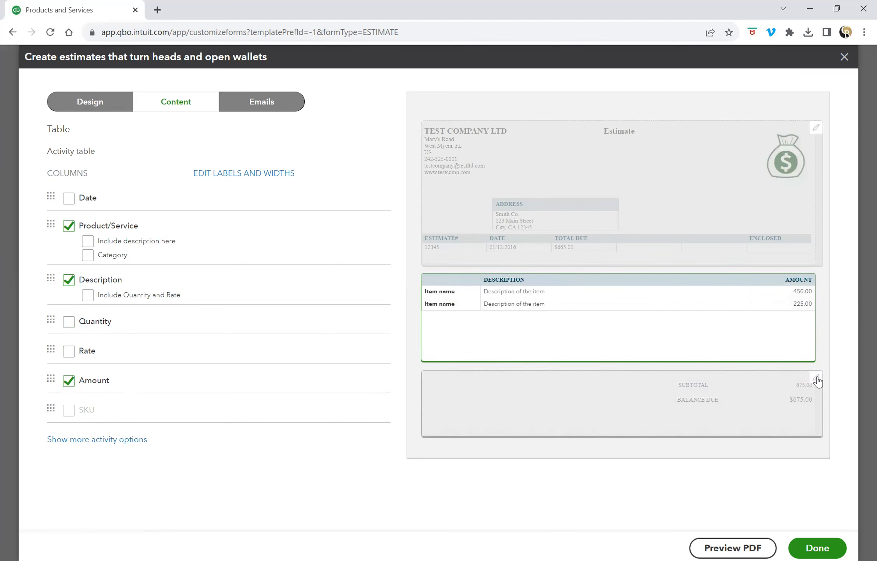
Open the footer settings from the totals area and leave Discount unchecked.
left_click(760, 384)
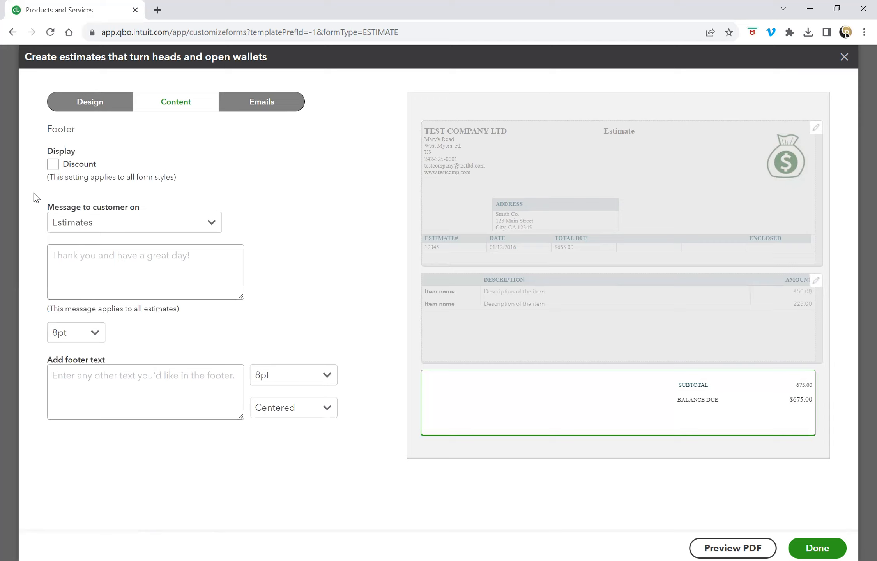
left_click(54, 165)
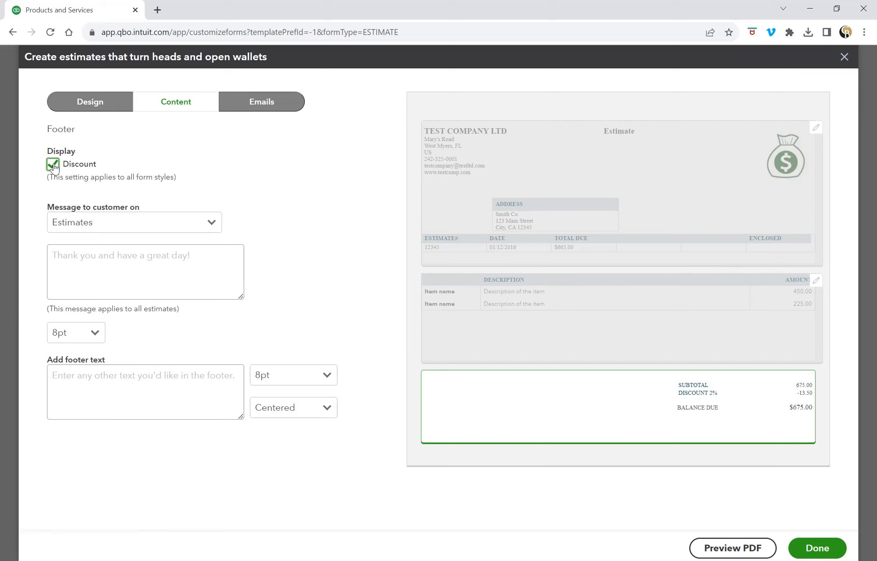
left_click(53, 165)
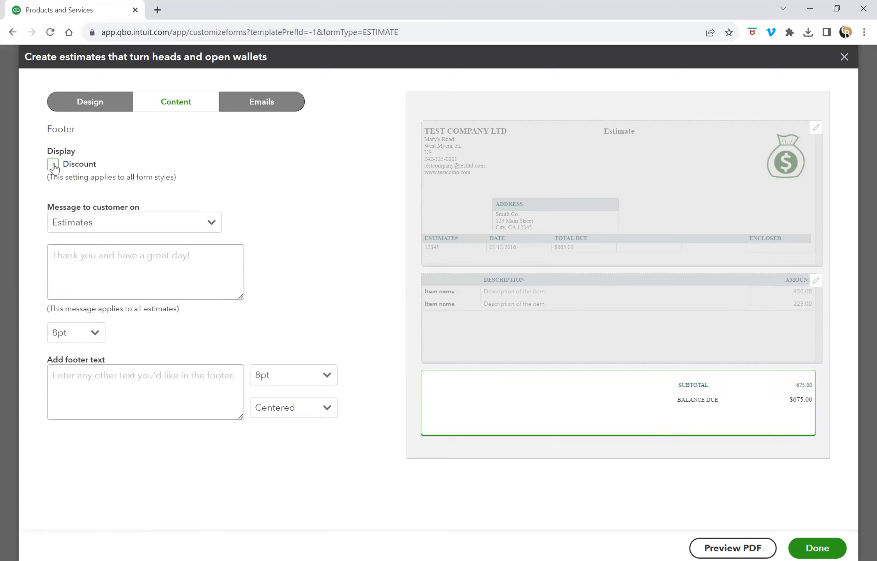
left_click(99, 256)
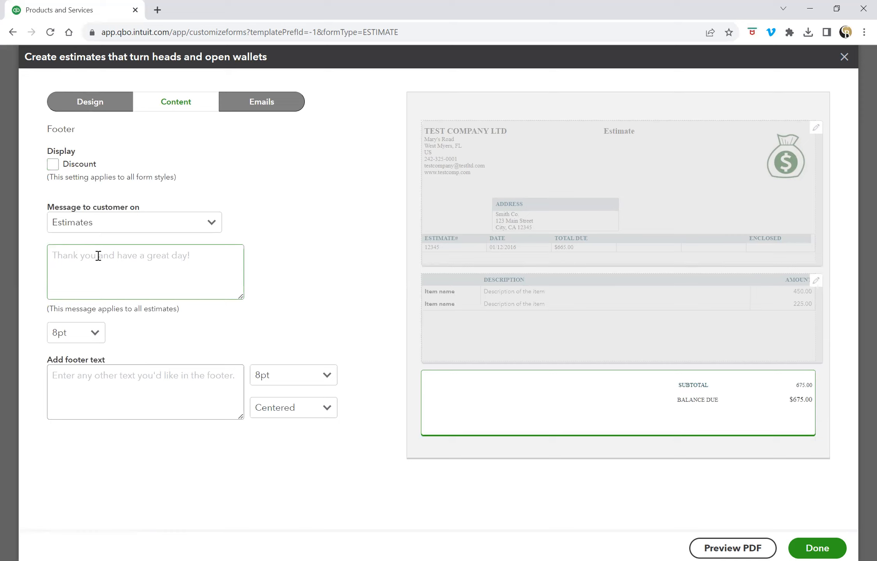
Write the customer message 'See below our bank transfer information:' followed by 'ABC Bank'.
left_click(98, 260)
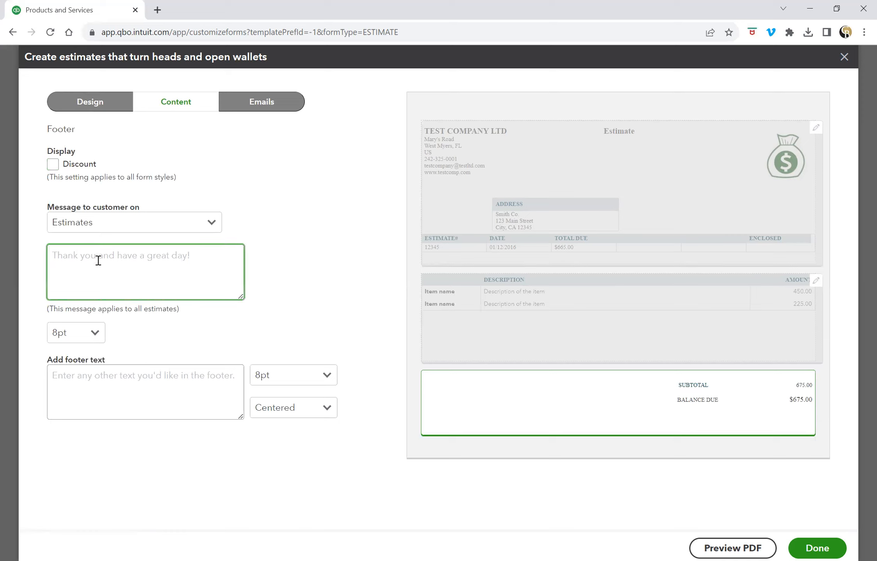
type("See below our bank trans")
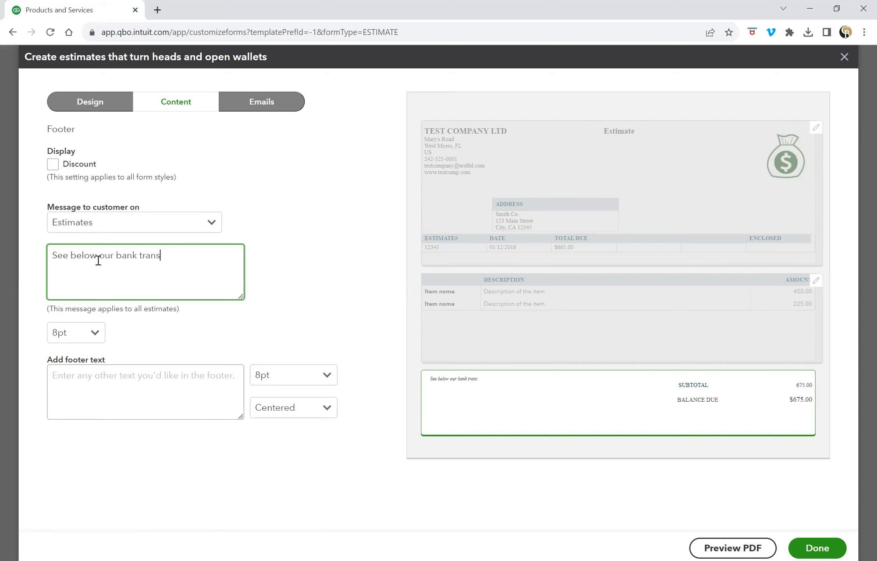
type("fer information:")
key("Return")
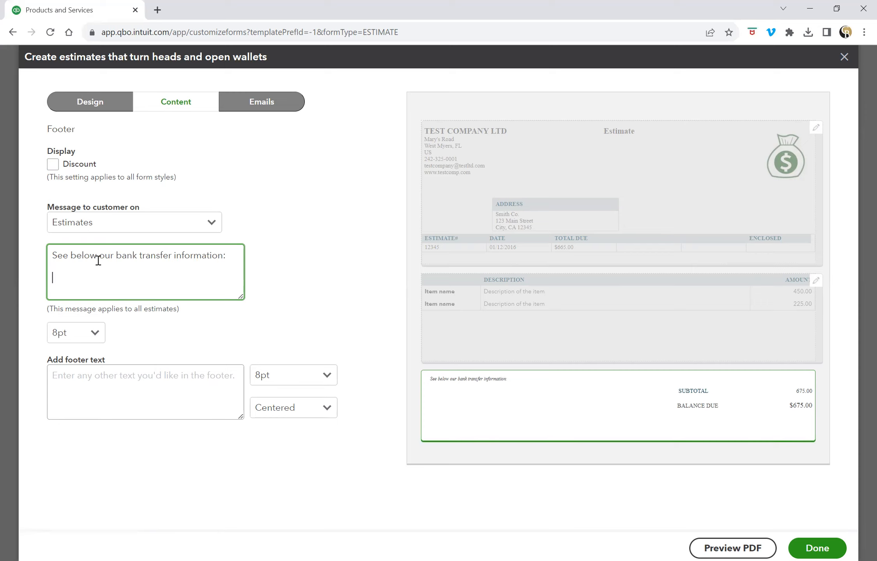
type("ABC Bnk")
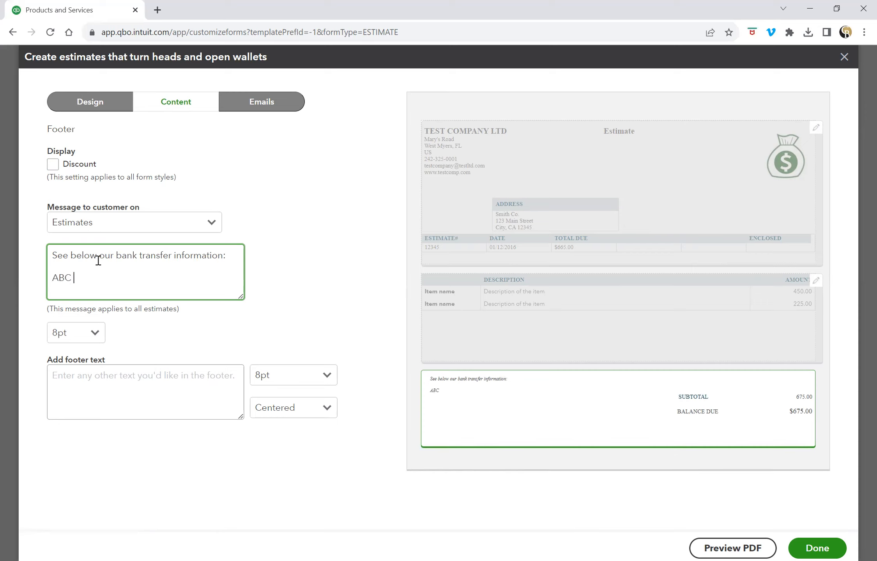
key("BackSpace")
key("BackSpace")
type("ank")
Add 'Address of bank' and 'Account Number' lines and set the message size to 10pt.
key("Return")
type("A")
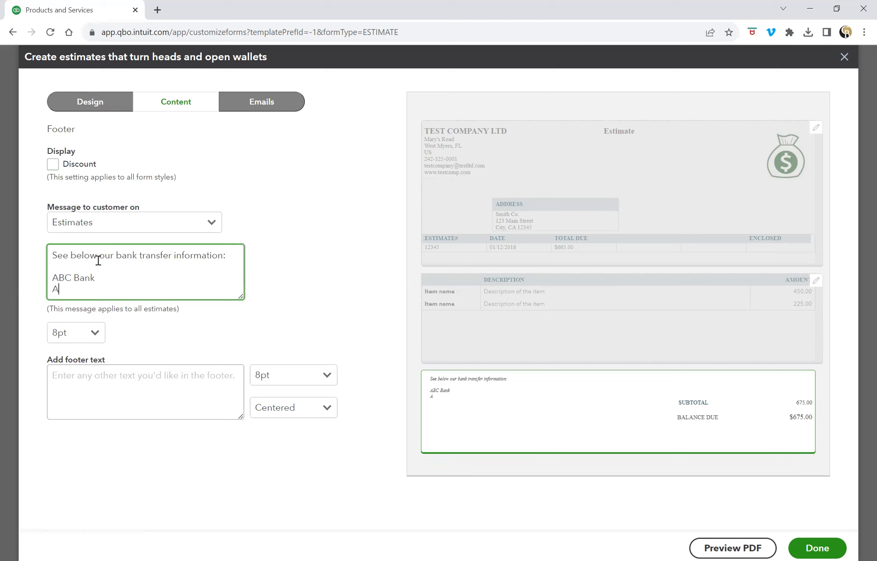
type("dress of bank")
key("Return")
left_click(61, 281)
type("d")
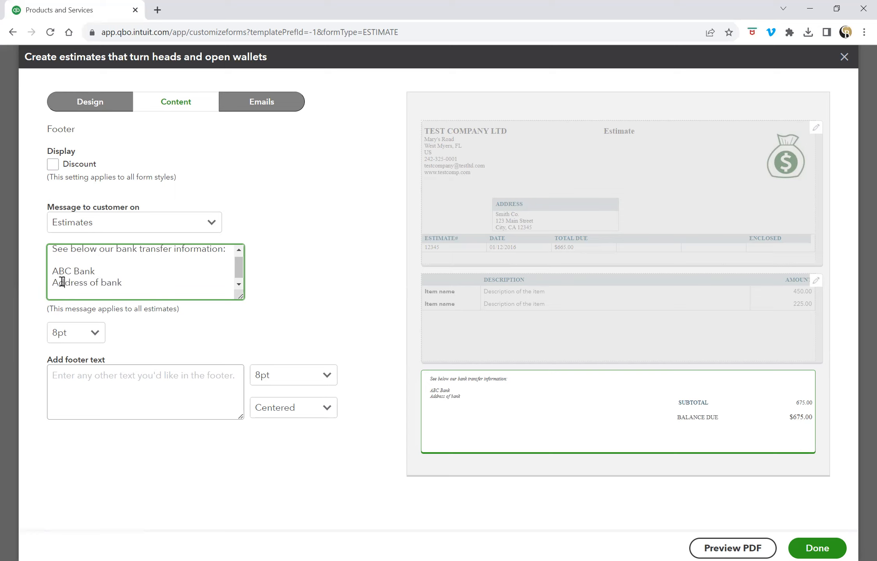
left_click(94, 288)
type("Account")
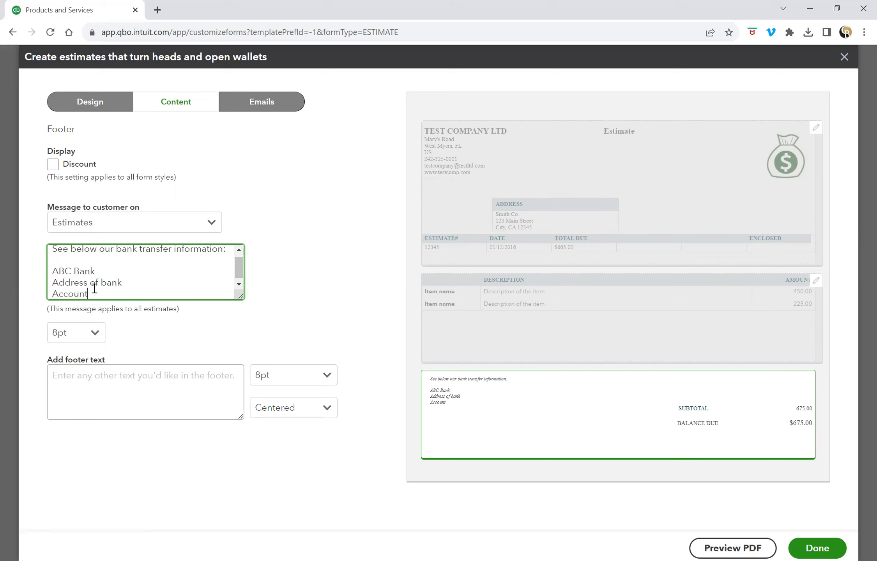
type(" Number")
key("Return")
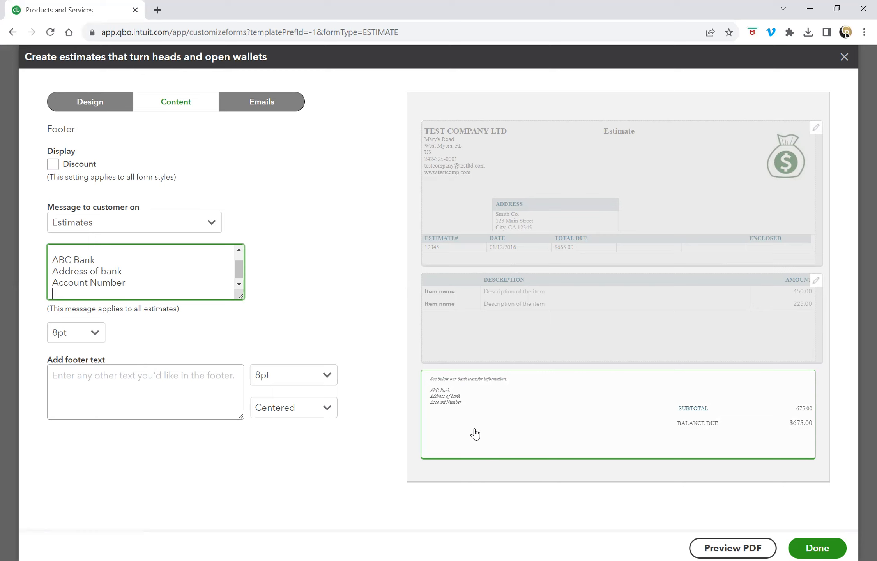
left_click(92, 335)
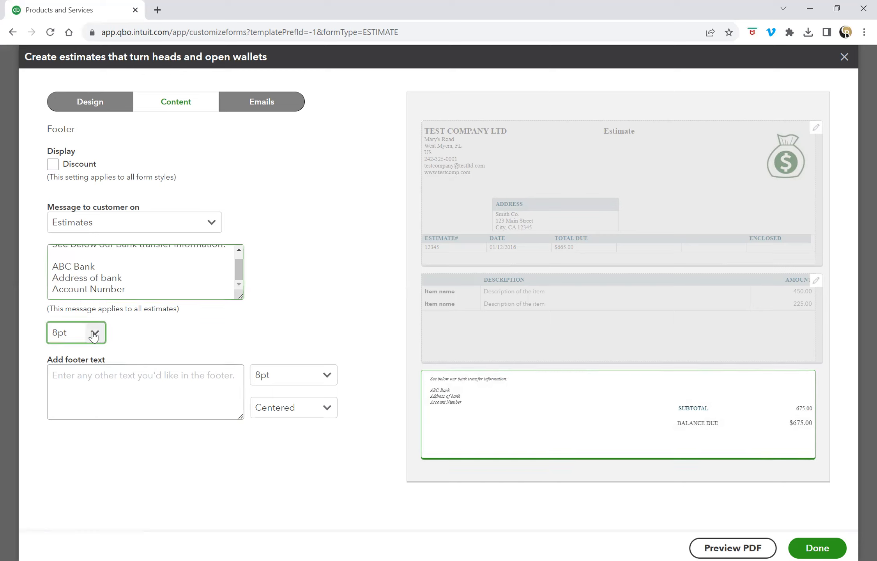
left_click(72, 376)
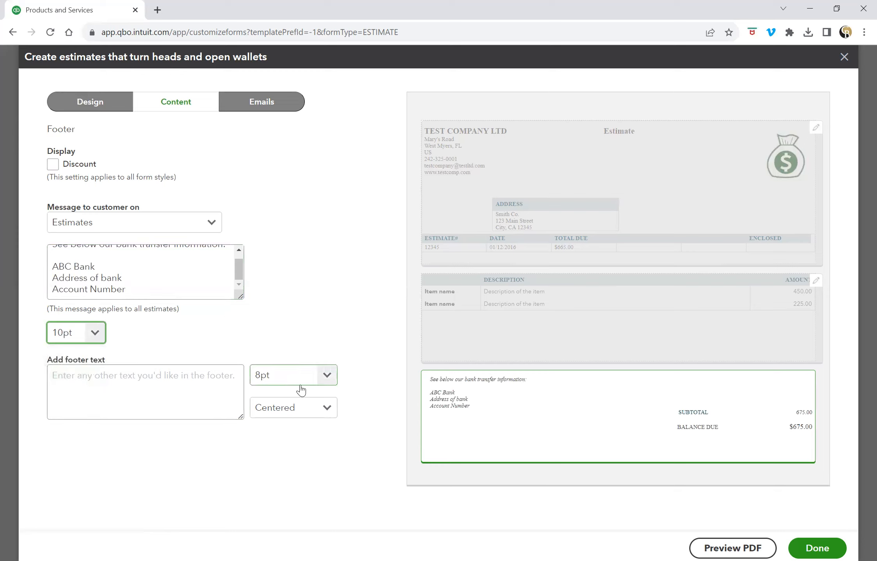
Add footer text 'THANK YOU FOR YOUR BUSINESS!' and switch to the Emails settings.
left_click(79, 379)
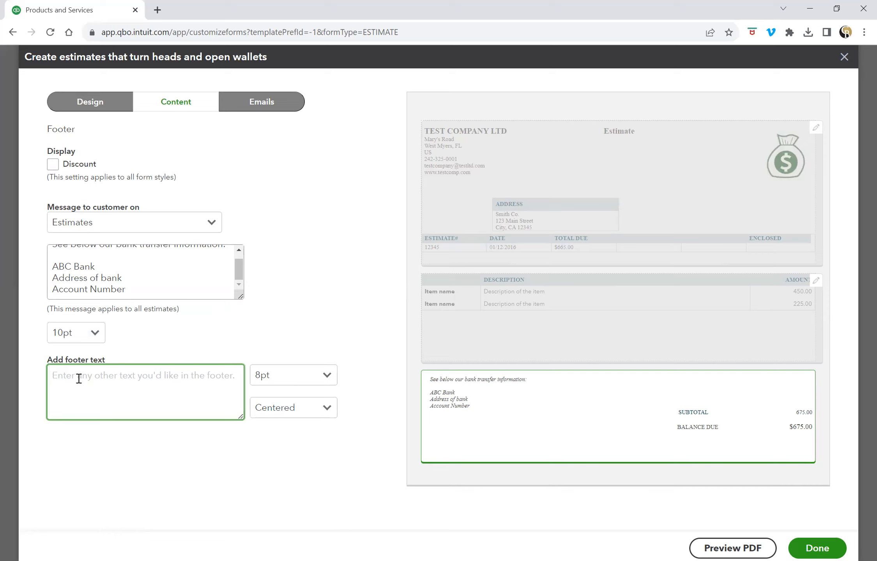
type("THANK ")
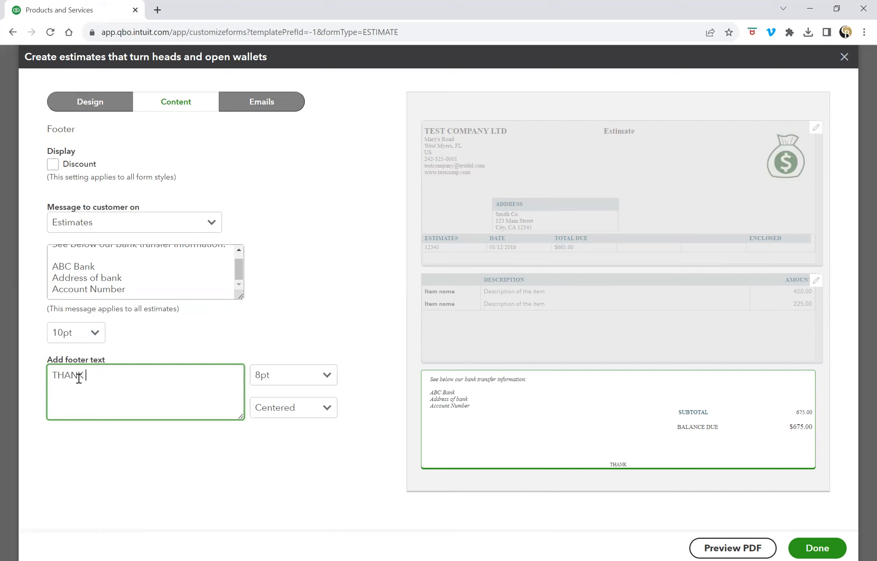
type("YOU FOR YOUR BUSINES")
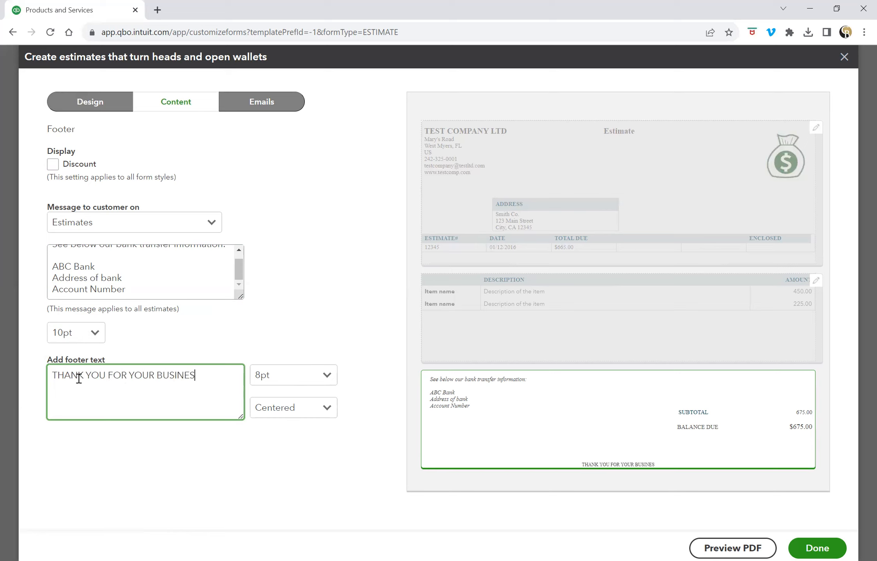
type("S!")
left_click(264, 104)
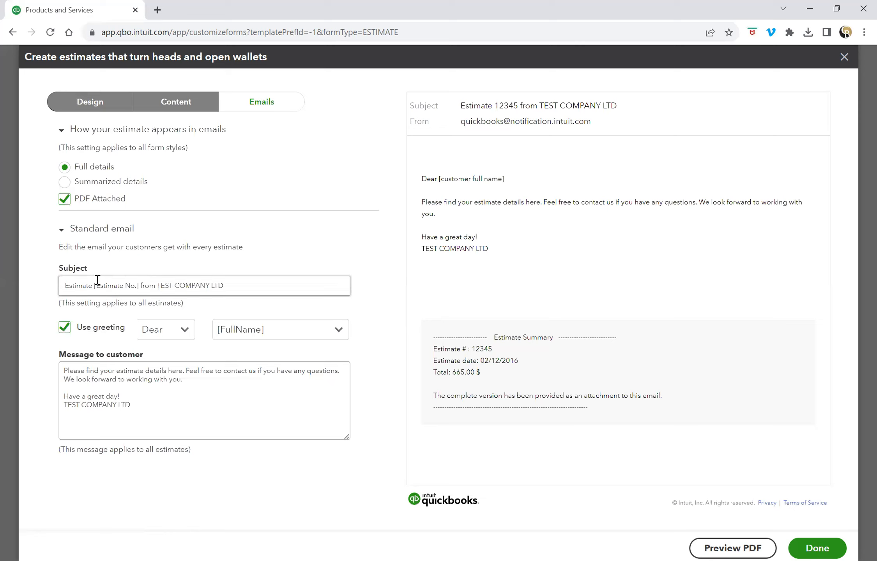
Change the email subject's first word to ESTIMATE, so it reads 'ESTIMATE [Estimate No.] from TEST COMPANY LTD'.
left_click(139, 287)
left_click(92, 288)
key("BackSpace")
key("BackSpace")
key("BackSpace")
key("BackSpace")
key("BackSpace")
key("BackSpace")
key("BackSpace")
key("BackSpace")
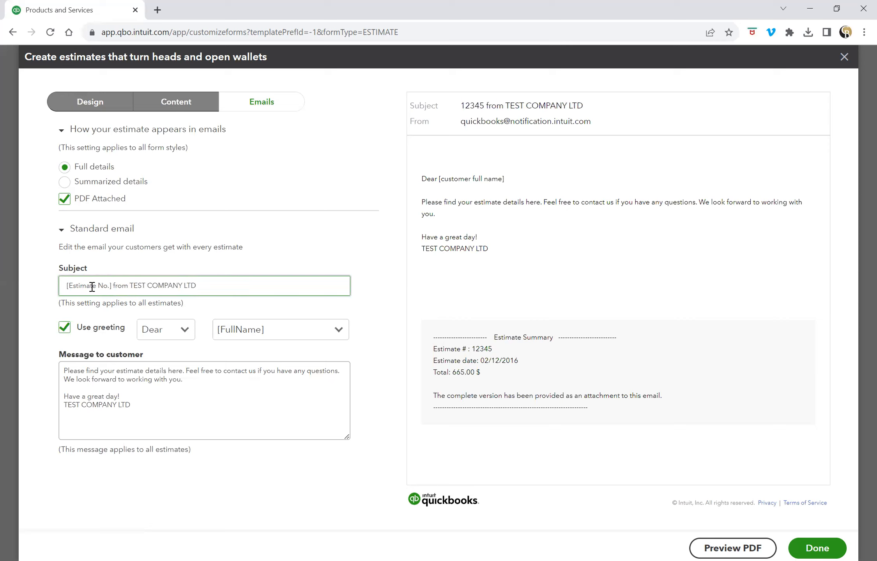
type("QUOTE")
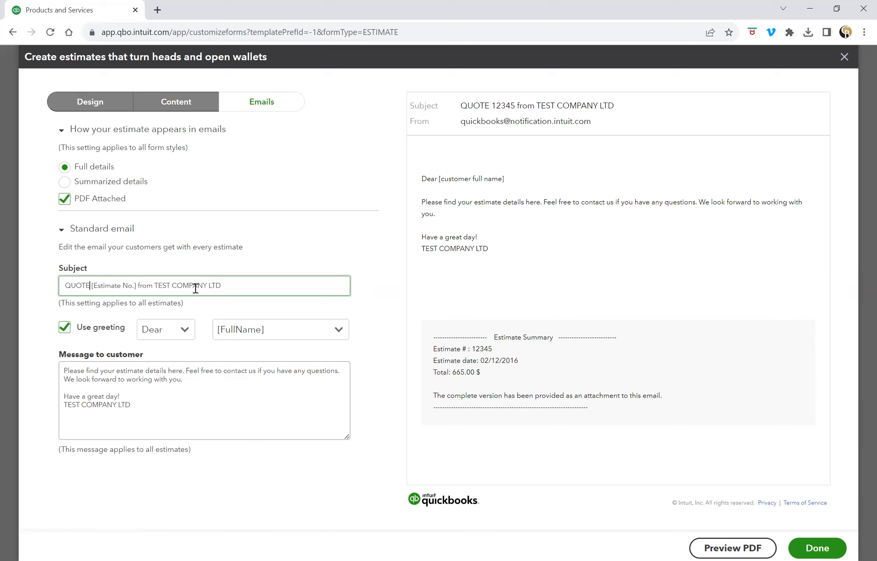
key("BackSpace")
key("BackSpace")
key("BackSpace")
key("BackSpace")
key("BackSpace")
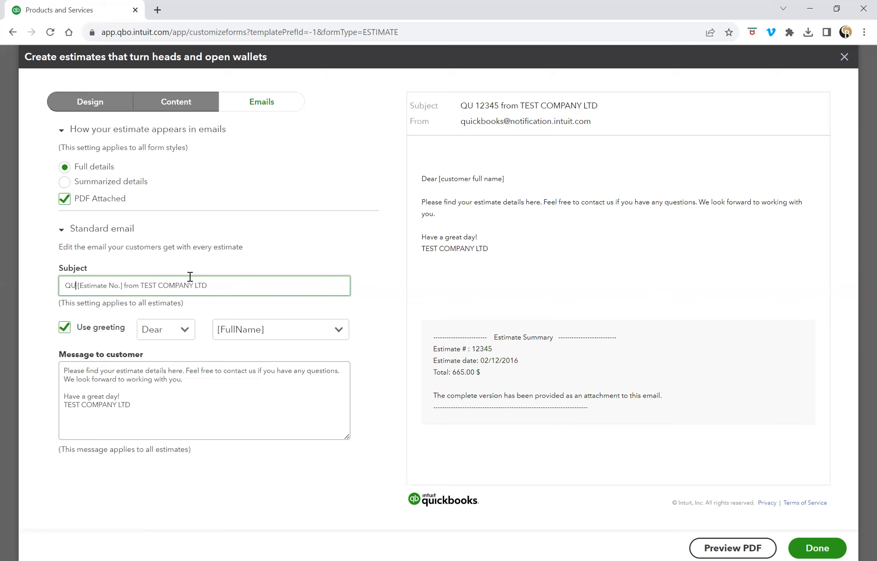
type("ESTIMATE")
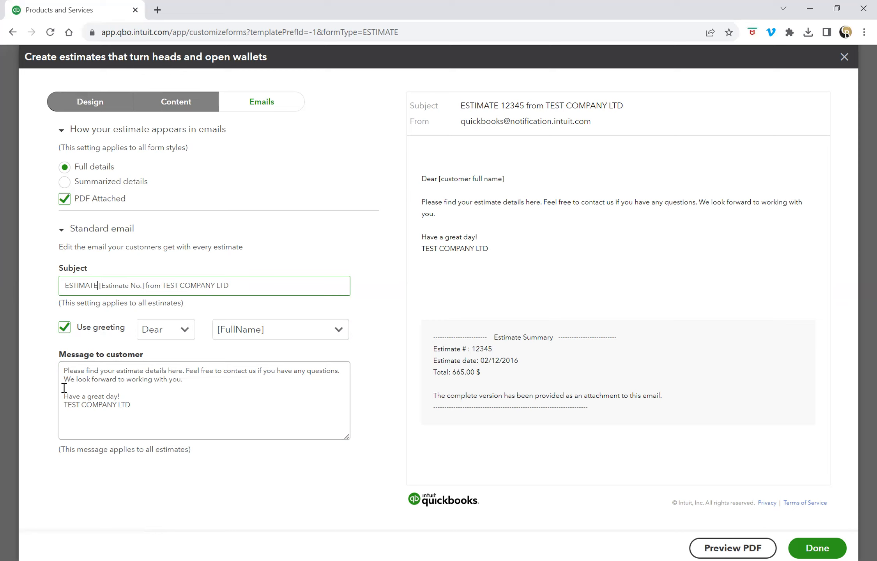
Adjust the message's blank lines and delete the signature lines below 'Have a great day!'.
left_click(64, 371)
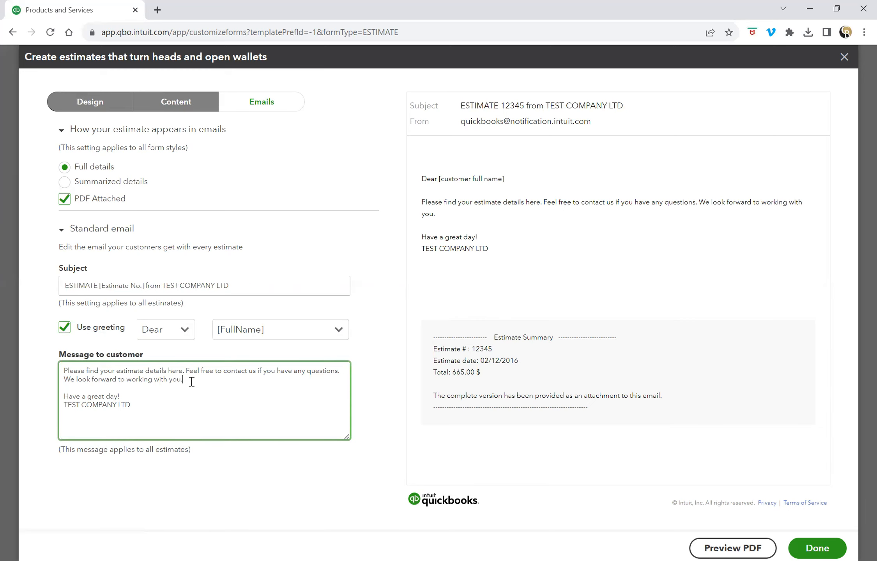
key("Return")
key("Return")
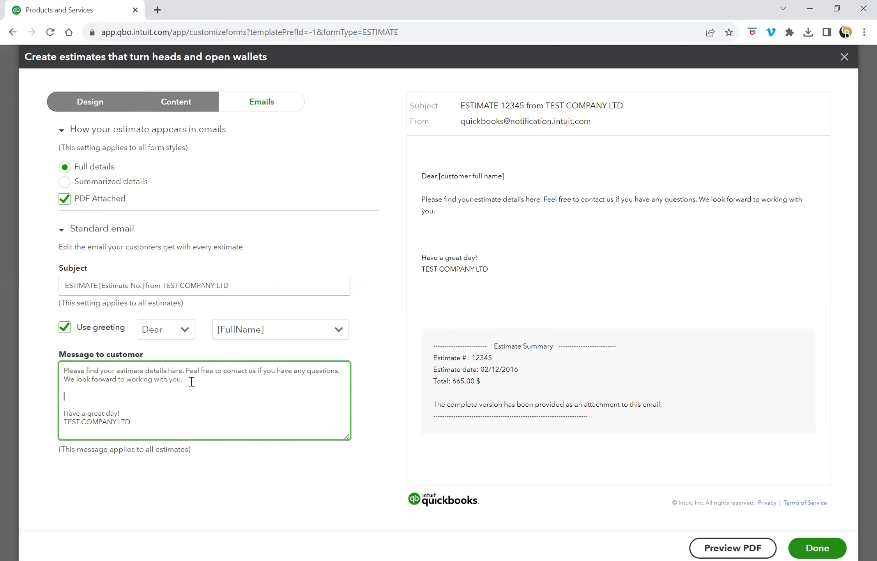
key("BackSpace")
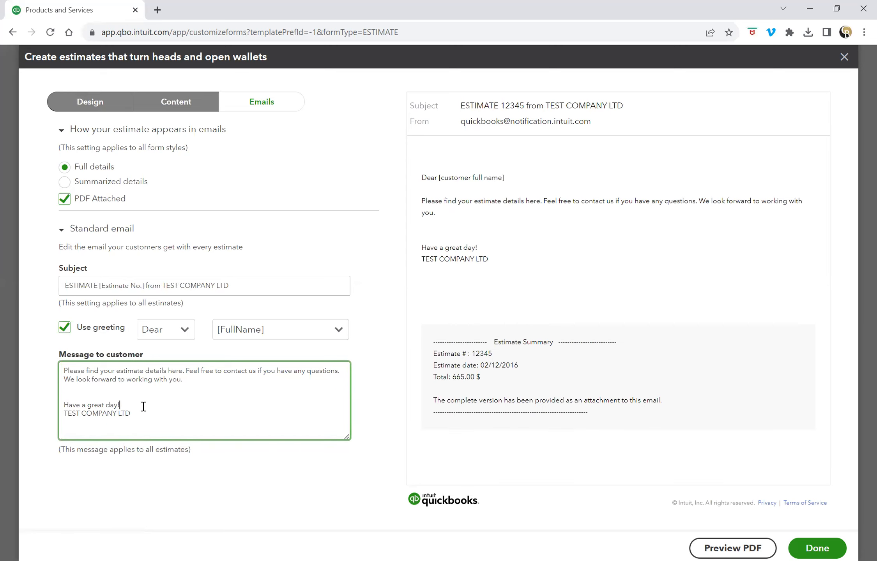
key("Return")
key("Return")
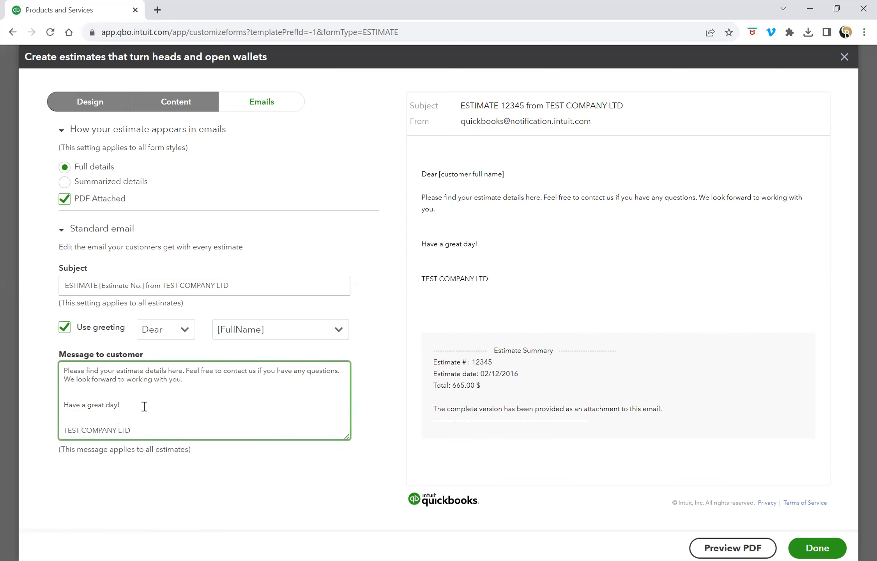
type("C BONABY")
key("Return")
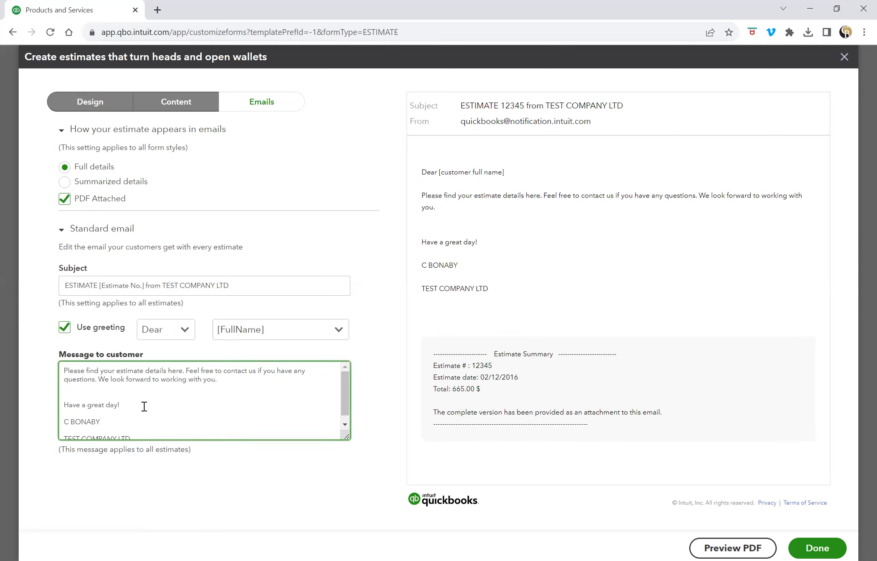
scroll(162, 409, "down", 1)
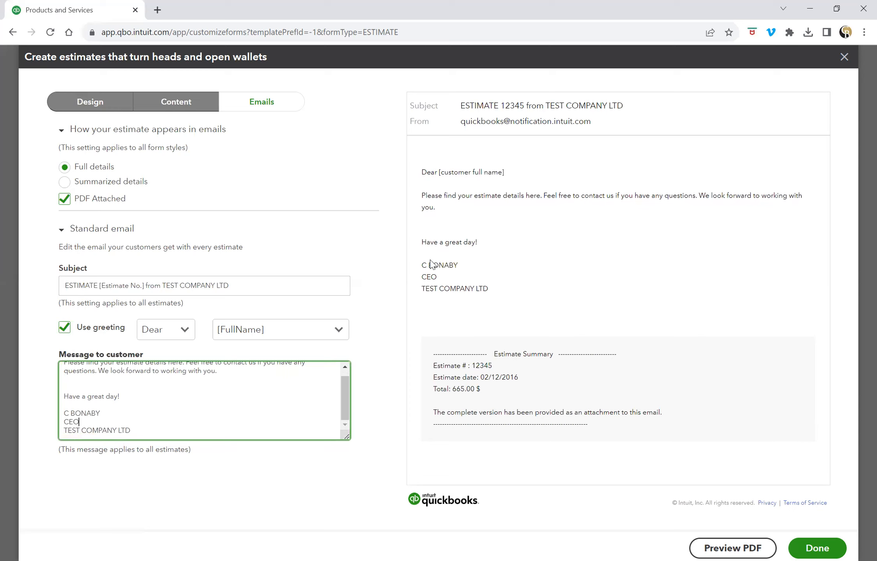
mouse_move(142, 431)
left_mouse_down()
mouse_move(75, 430)
mouse_move(64, 417)
left_mouse_up()
key("BackSpace")
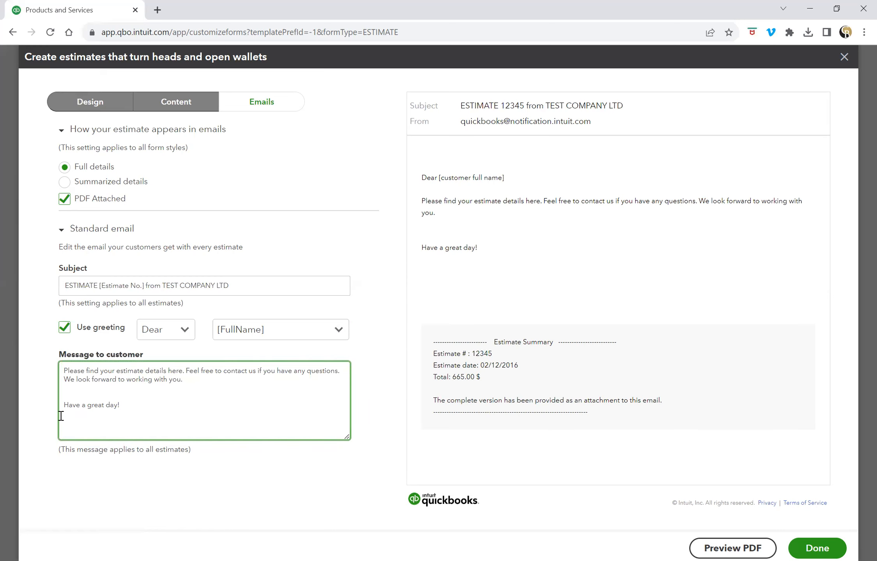
left_click(94, 104)
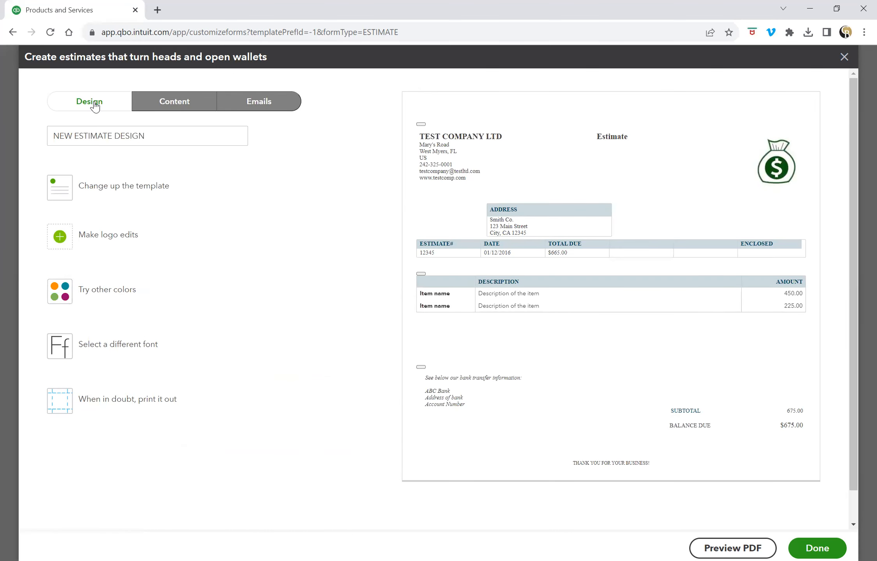
Review the estimate's Content and Emails settings, then save the NEW ESTIMATE DESIGN style with Done.
left_click(177, 111)
left_click(249, 104)
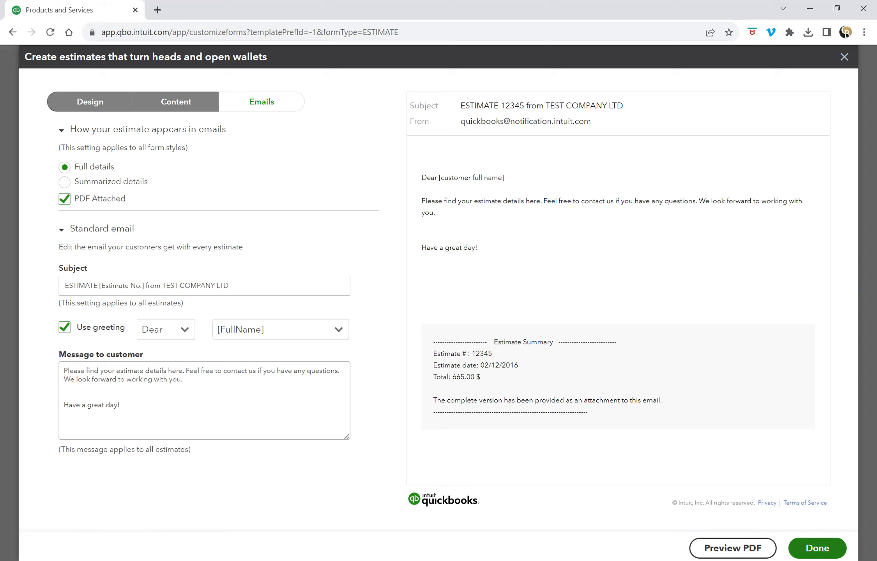
left_click(818, 549)
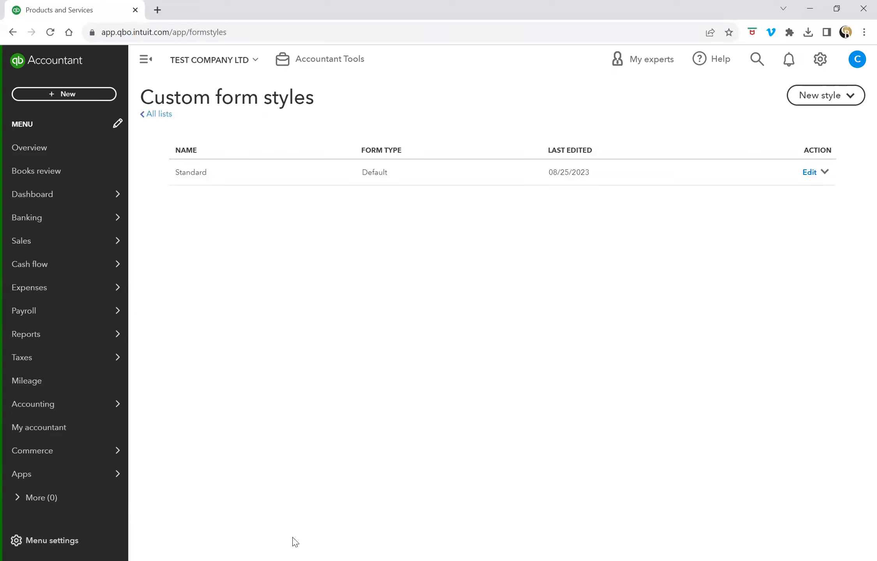
Reload the Custom form styles page and start a new Invoice style from New style.
left_click(50, 32)
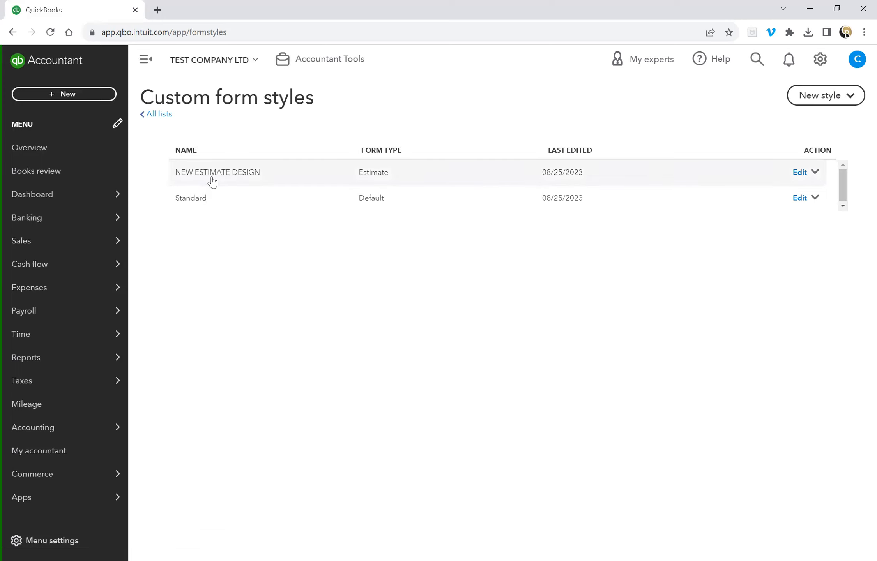
left_click(853, 100)
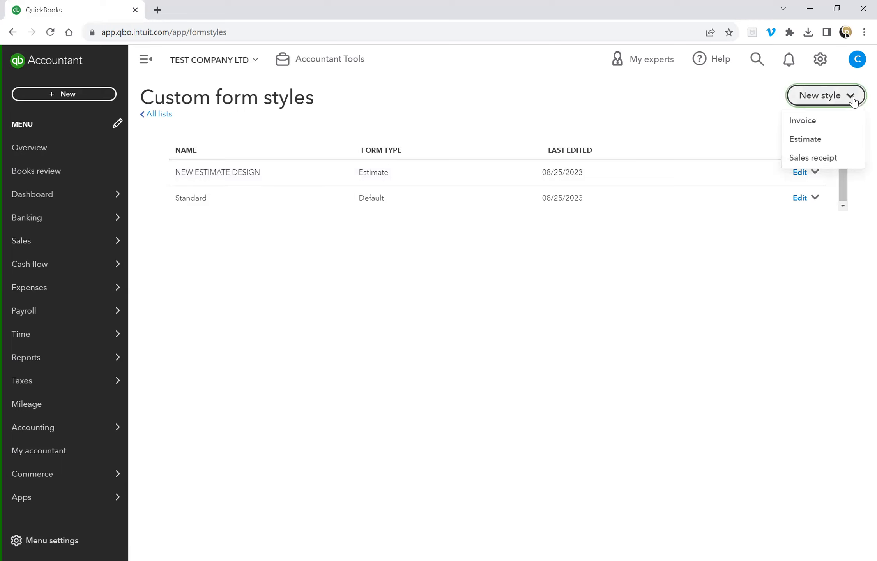
left_click(835, 123)
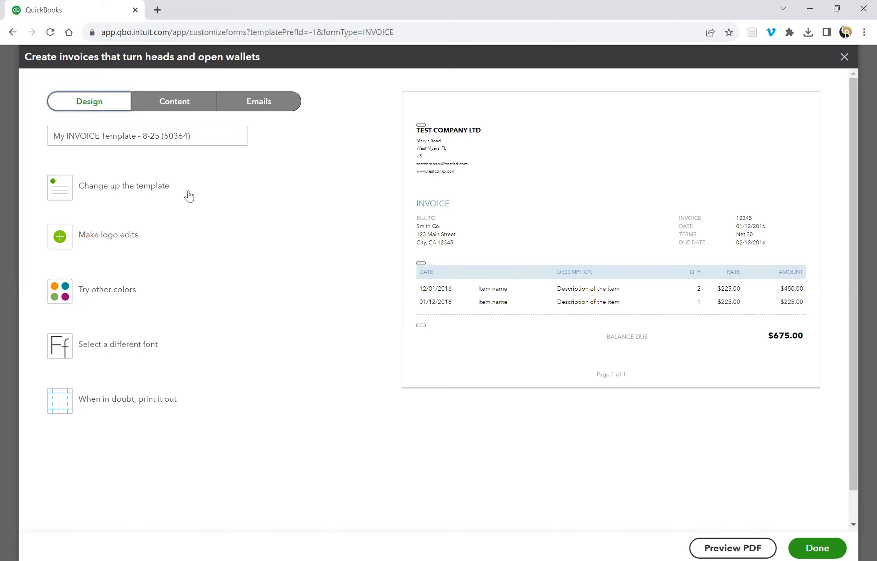
Show the money-bag logo and give the invoice dark green #2a651d accents.
left_click(118, 241)
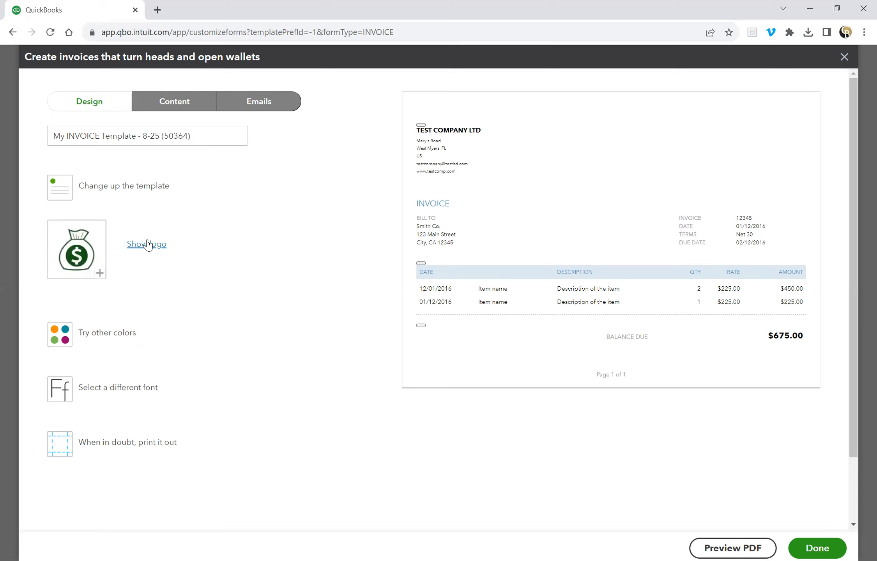
left_click(148, 244)
left_click(118, 334)
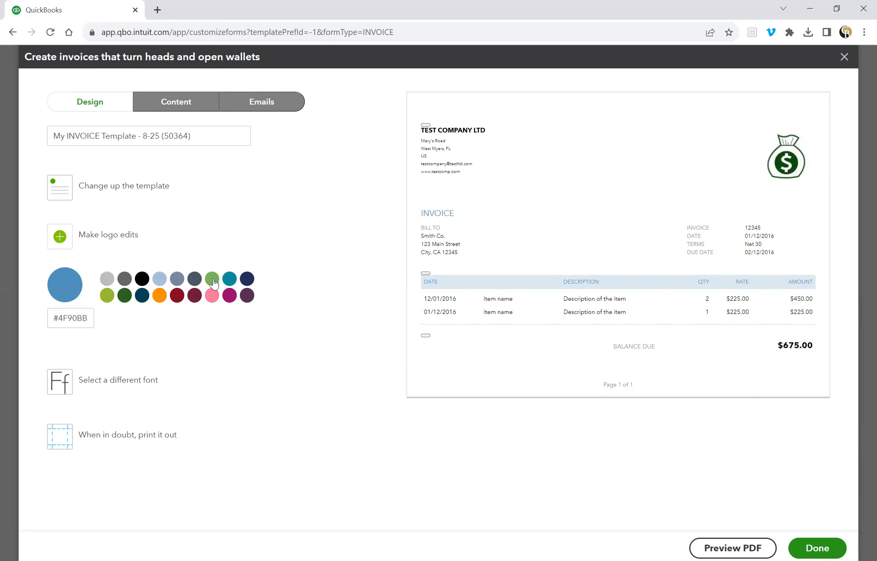
left_click(213, 281)
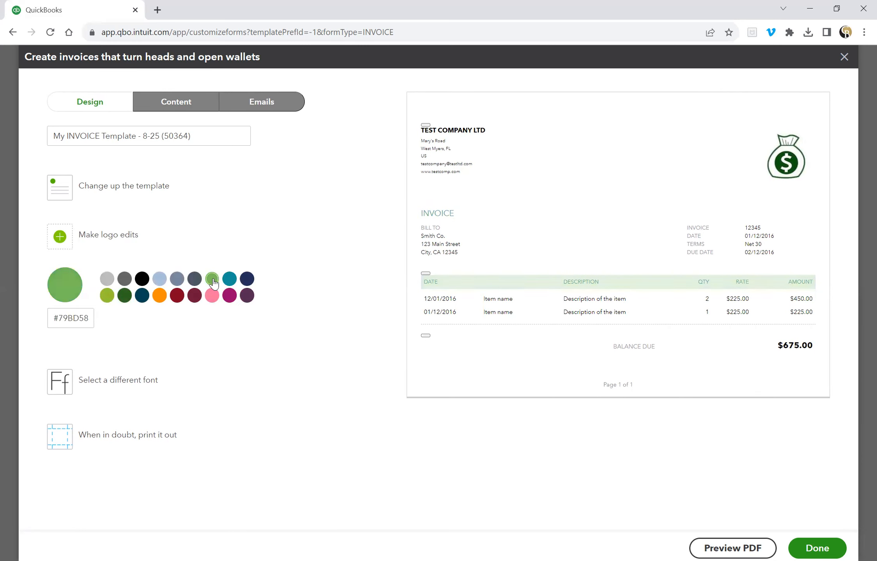
left_click(124, 296)
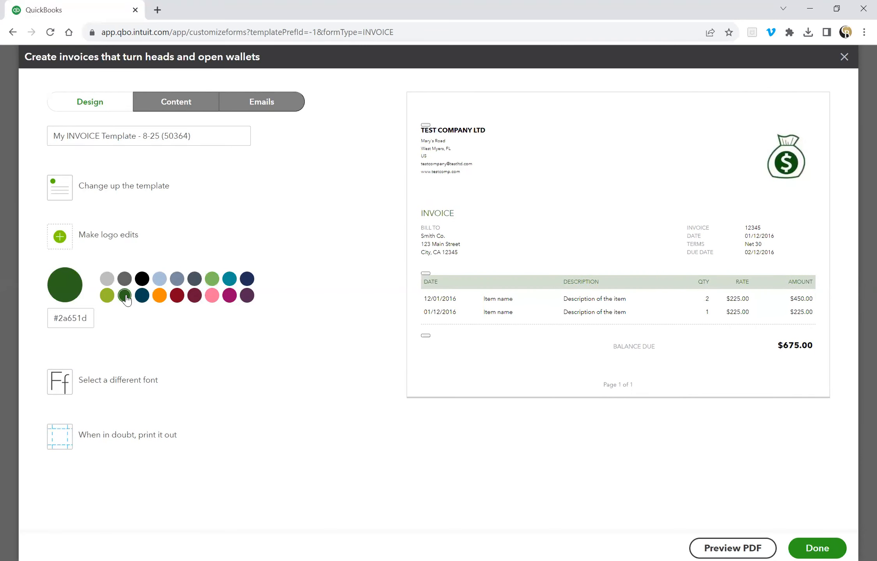
Try the Courier font and the Friendly and Bold layouts, settling on the Fresh template.
left_click(133, 384)
left_click(117, 334)
left_click(106, 378)
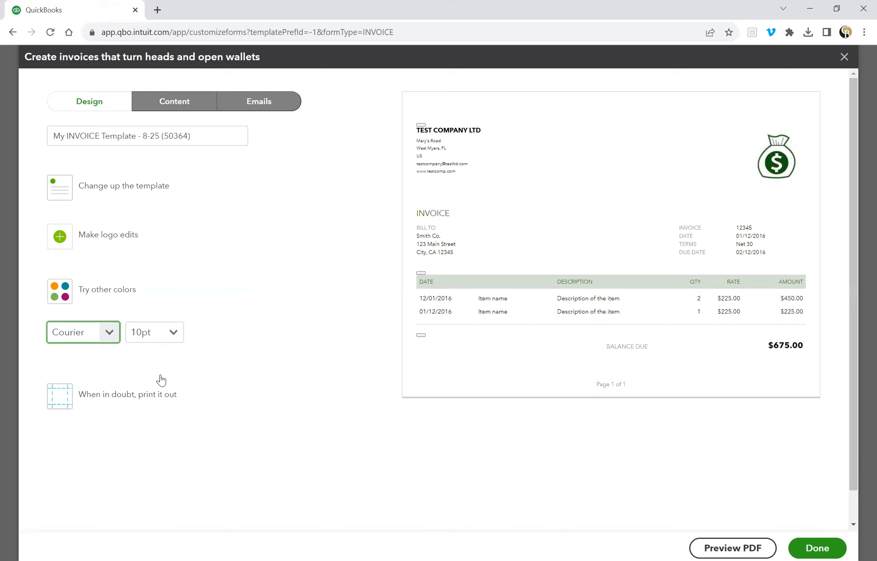
left_click(138, 191)
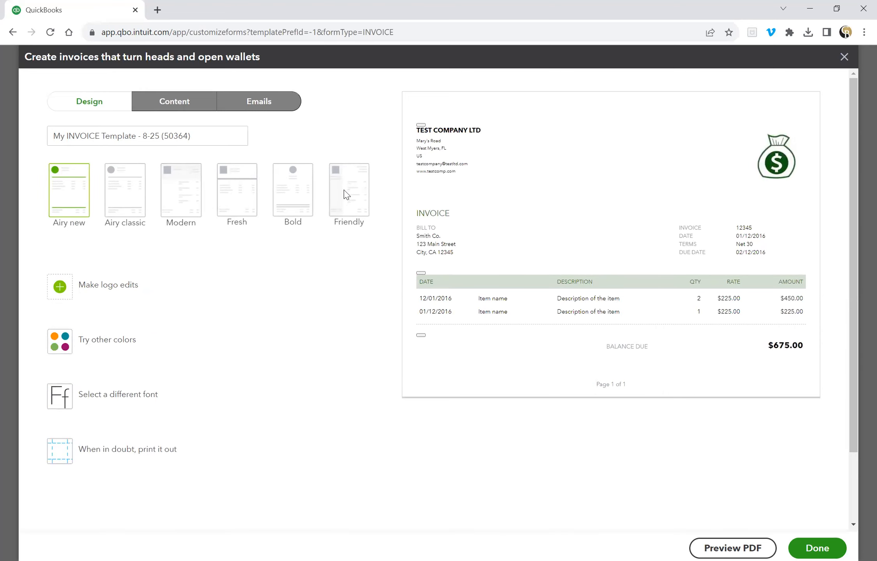
left_click(344, 189)
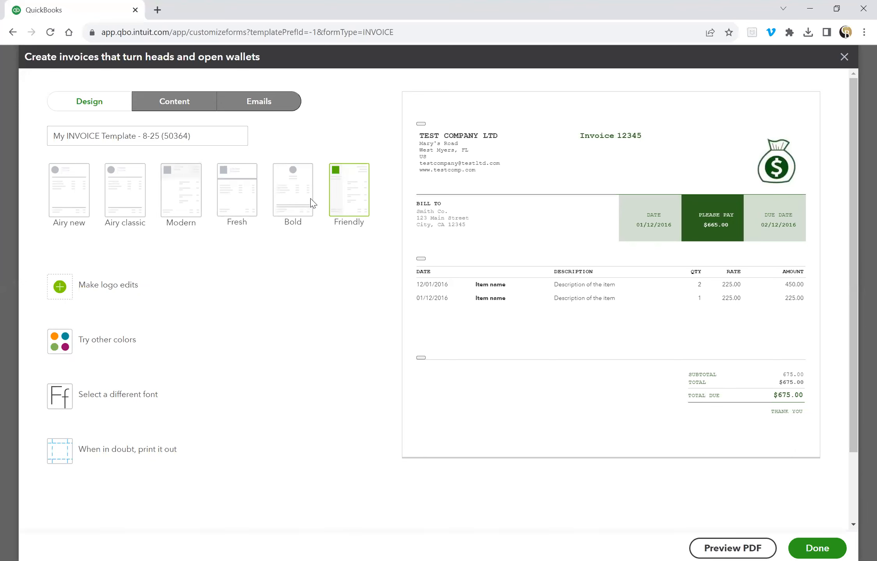
left_click(295, 201)
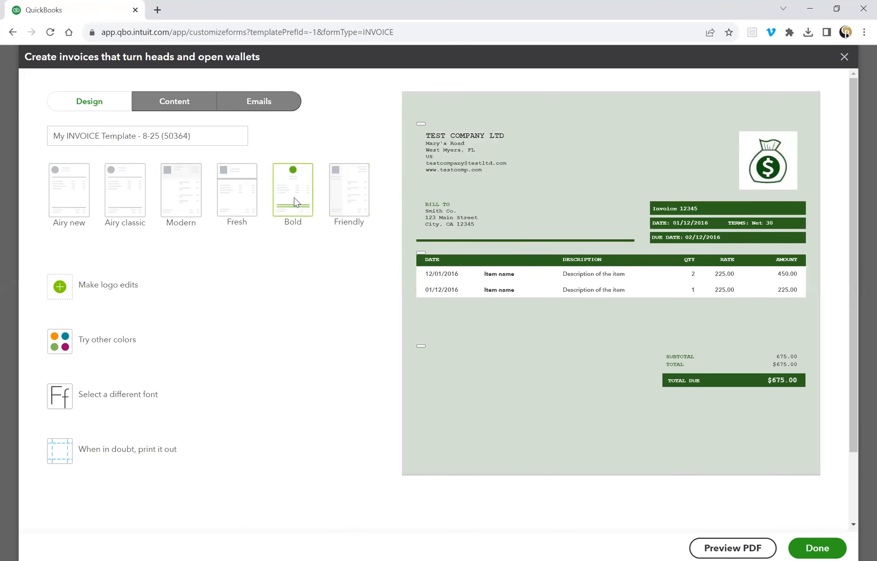
left_click(248, 205)
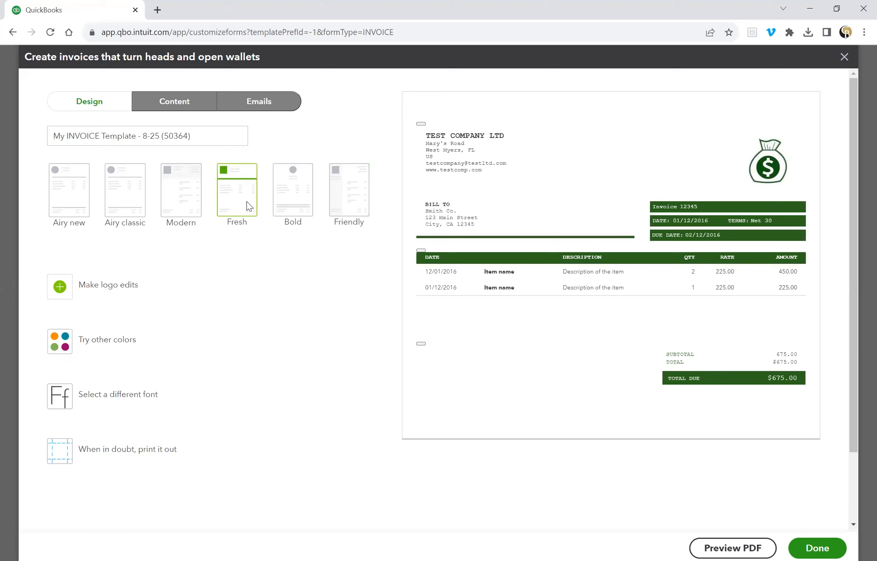
Change the invoice font to Times New Roman.
left_click(126, 397)
left_click(109, 334)
left_click(94, 414)
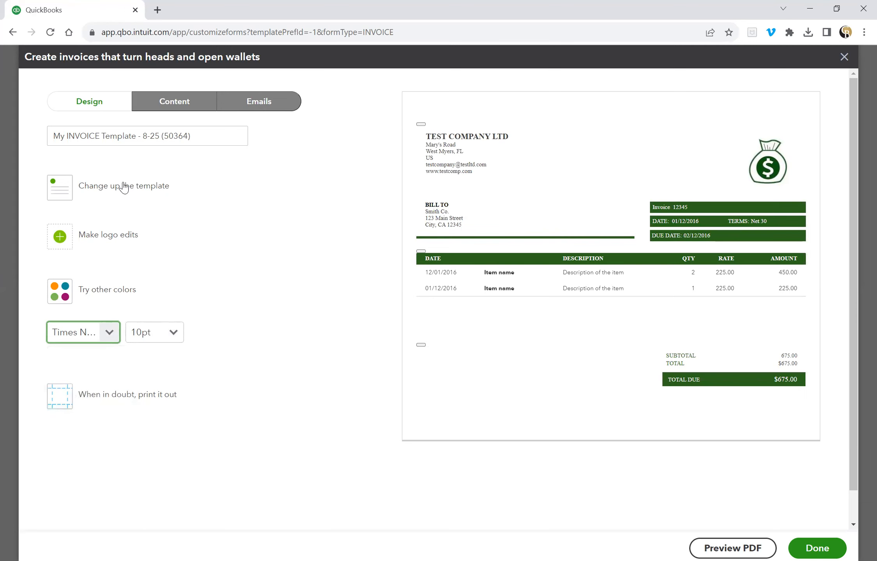
left_click(187, 103)
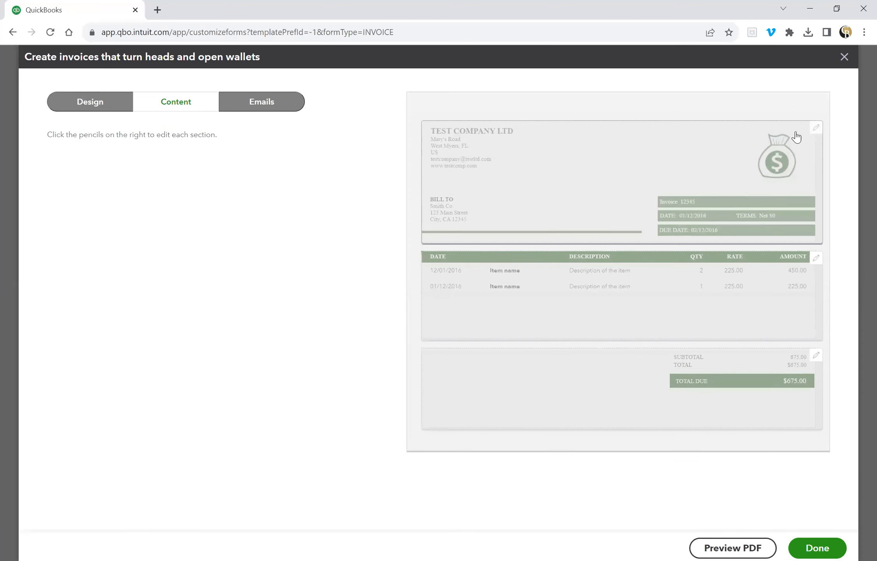
In the invoice header settings, uncheck Terms, keep Due date checked, and check Shipping.
left_click(816, 132)
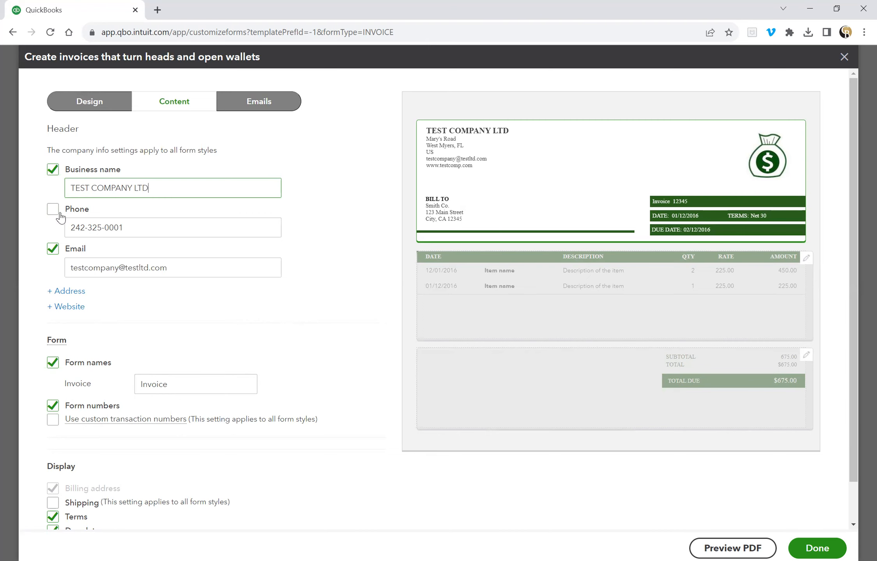
scroll(243, 380, "down", 1)
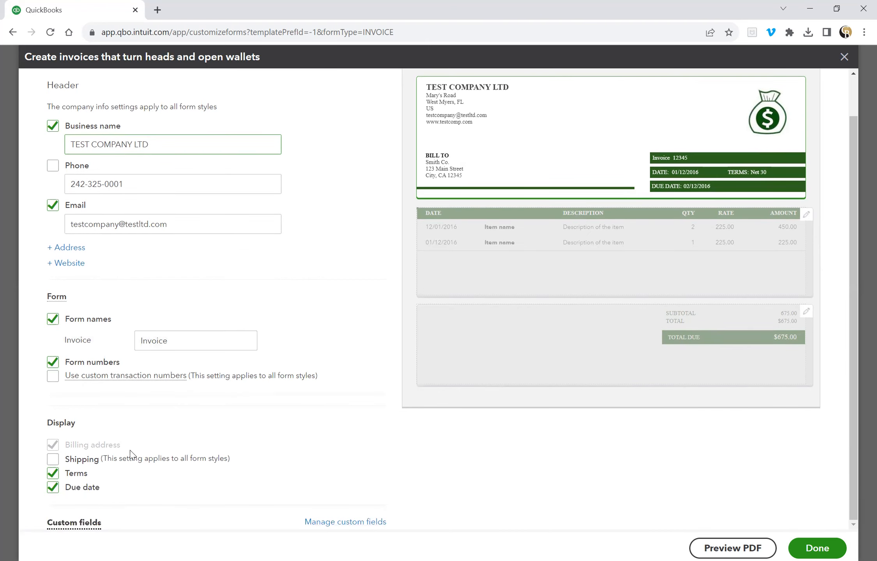
left_click(53, 478)
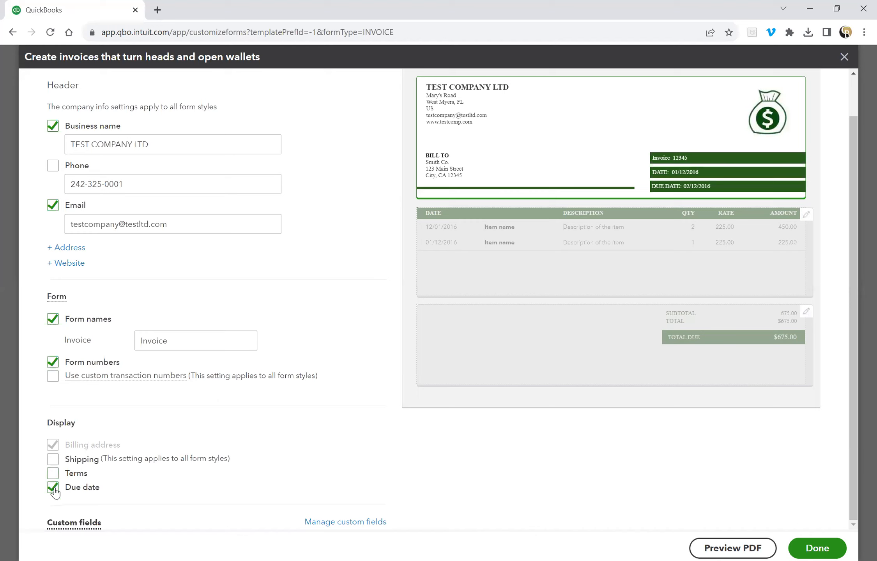
left_click(53, 489)
left_click(54, 489)
left_click(54, 460)
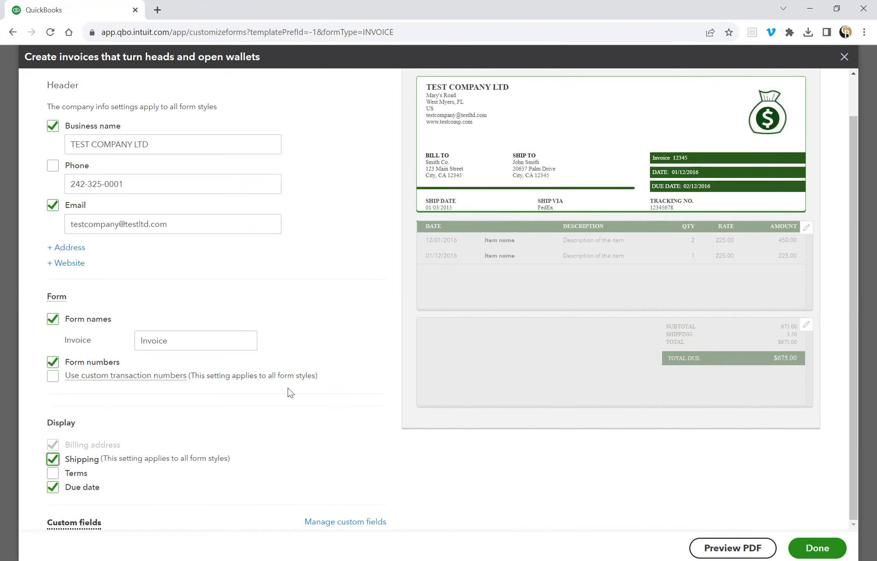
scroll(281, 166, "up", 1)
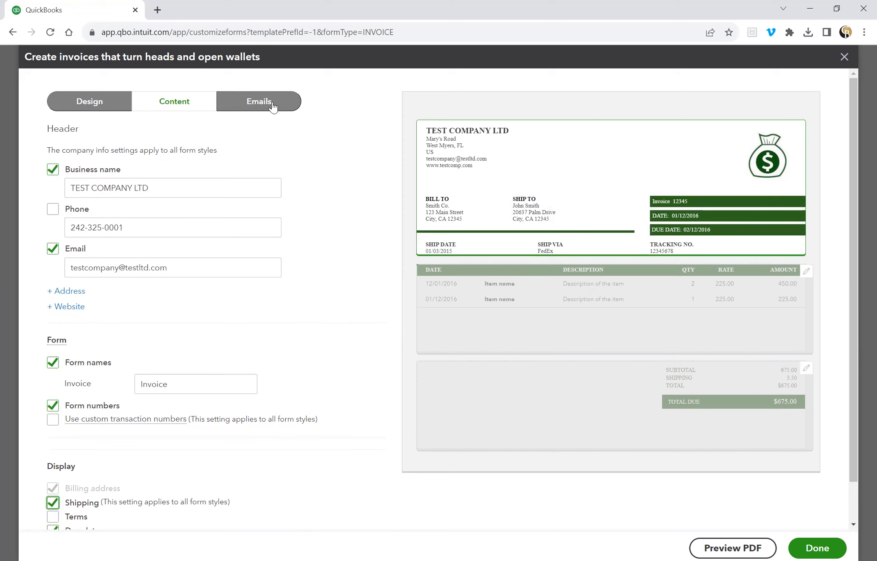
Replace 'New payment request' in the invoice email subject with INVOICE, then save the template with Done.
left_click(273, 106)
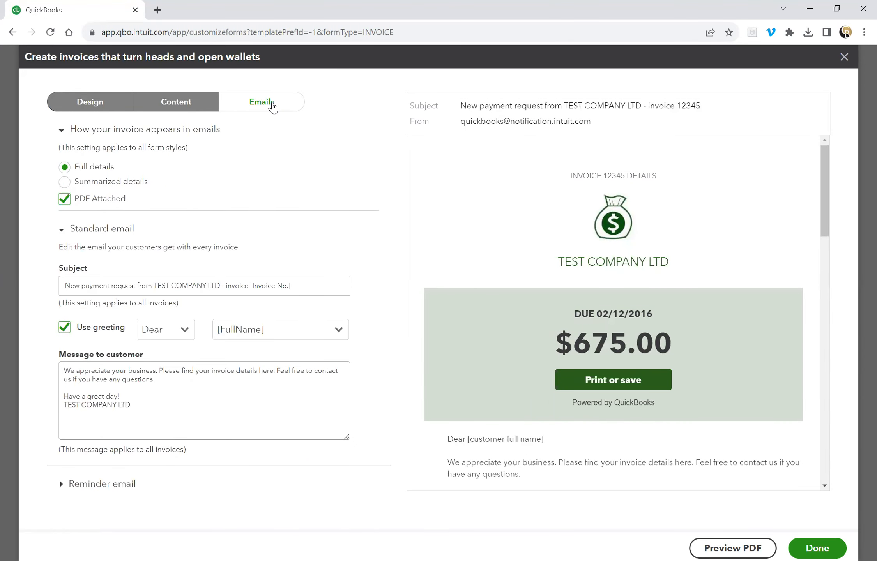
left_click(106, 424)
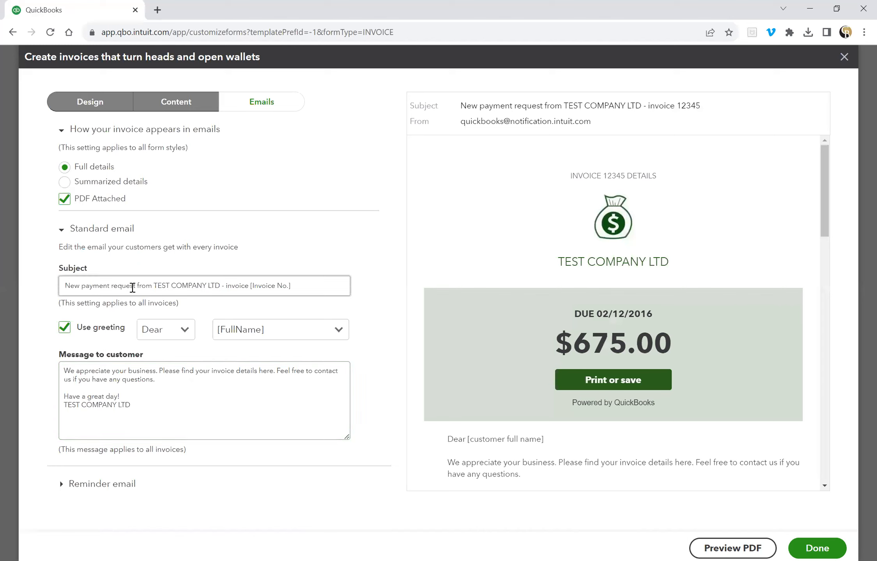
left_click_drag(138, 286, 59, 293)
type("inv")
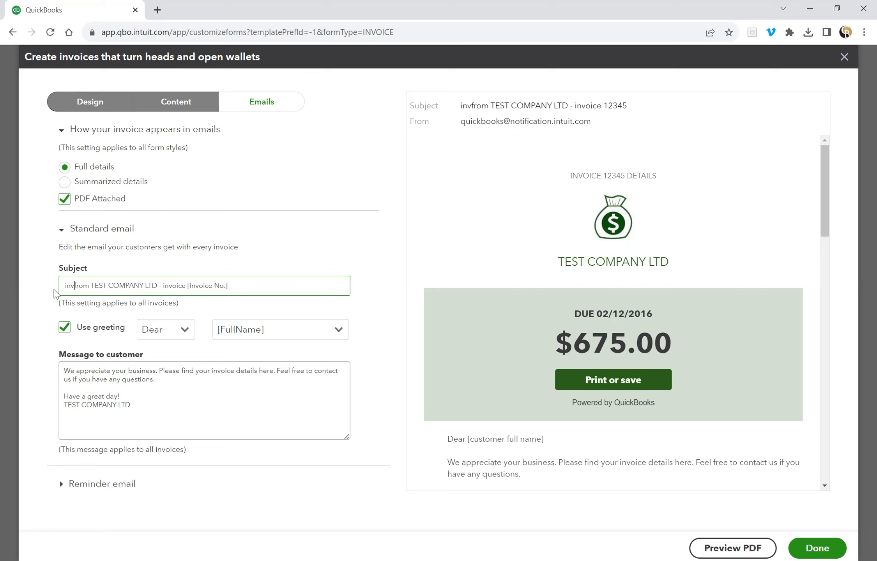
key("BackSpace")
key("BackSpace")
key("BackSpace")
type("INVOICE")
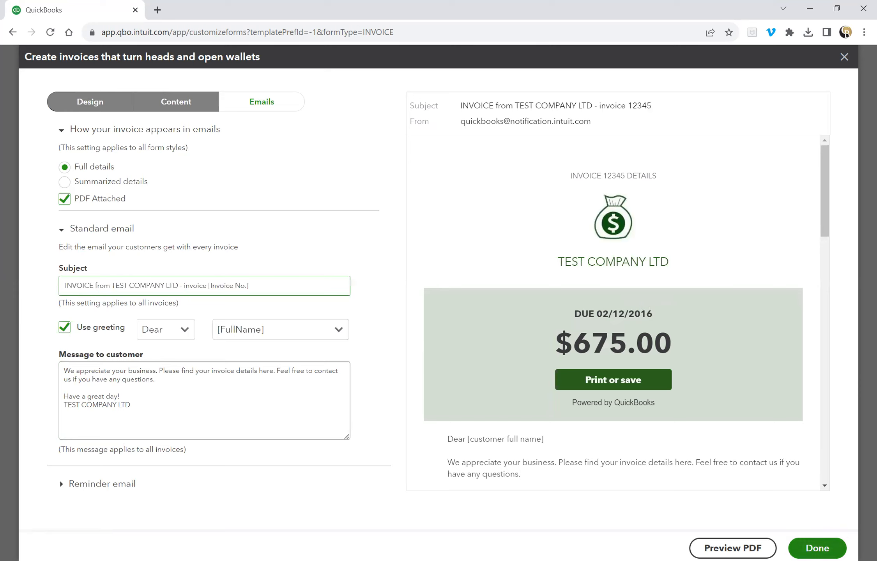
left_click(817, 548)
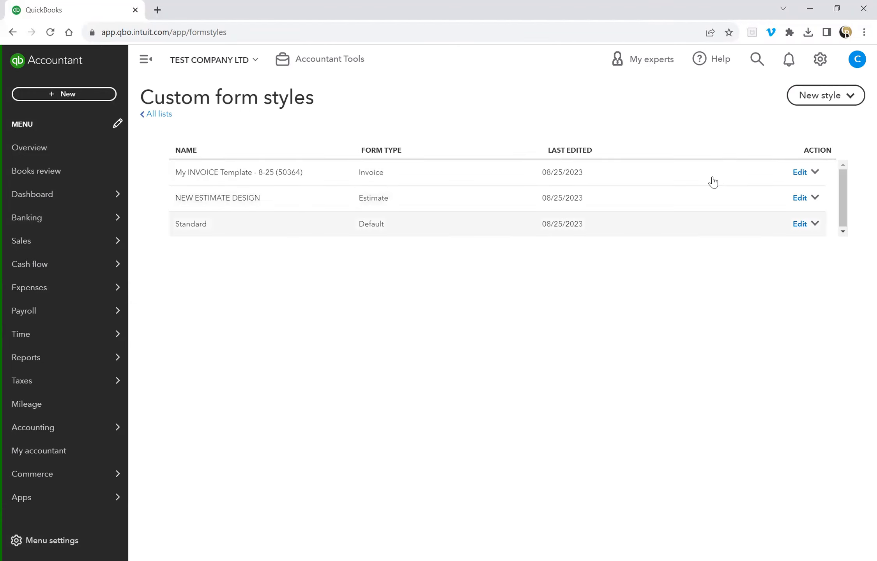
Rename the first invoice style to NEW INVOICE DESIGN.
left_click(814, 174)
left_click(821, 214)
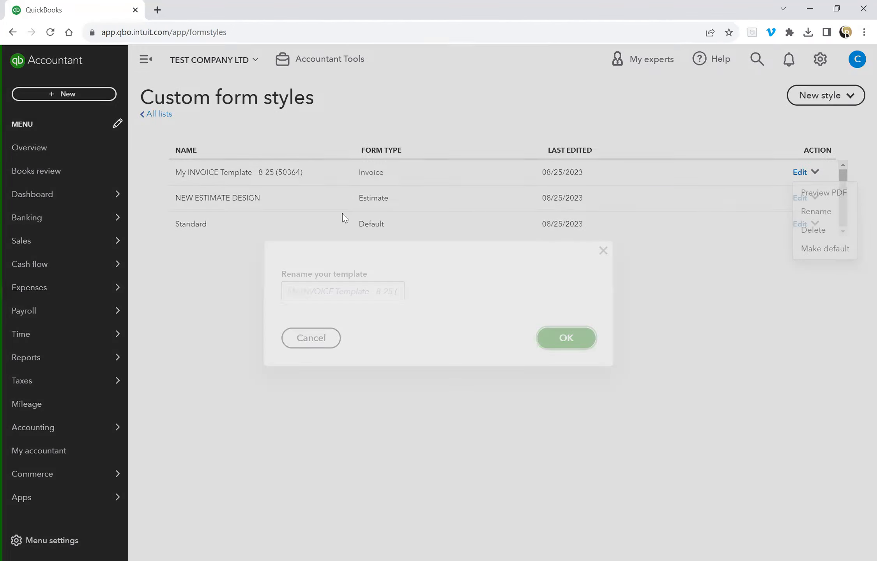
left_click(318, 291)
type("N")
key("BackSpace")
type("NEW")
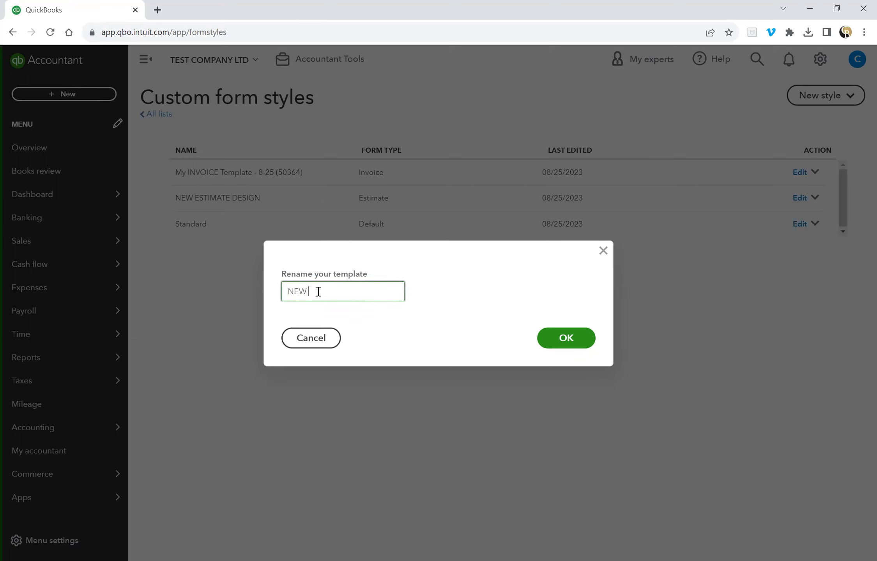
type(" INVOICE DESIGN")
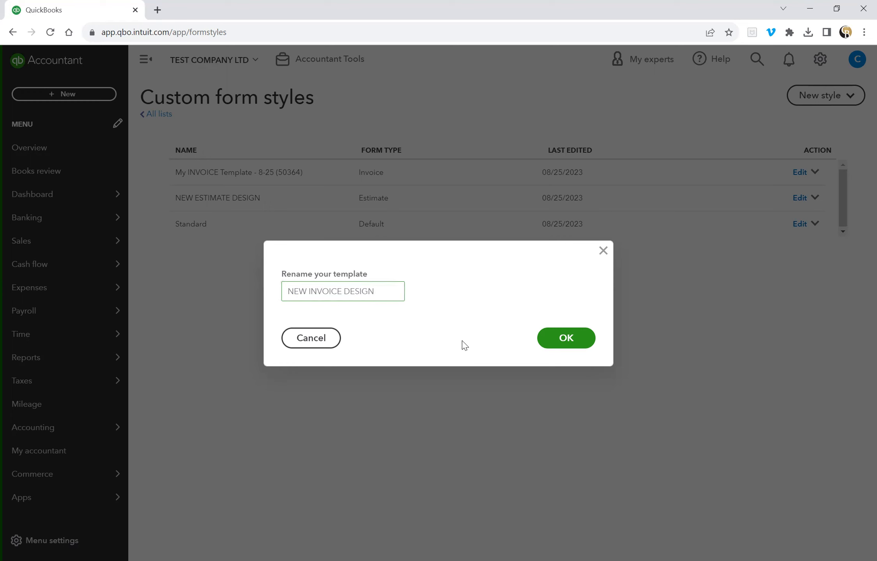
left_click(562, 339)
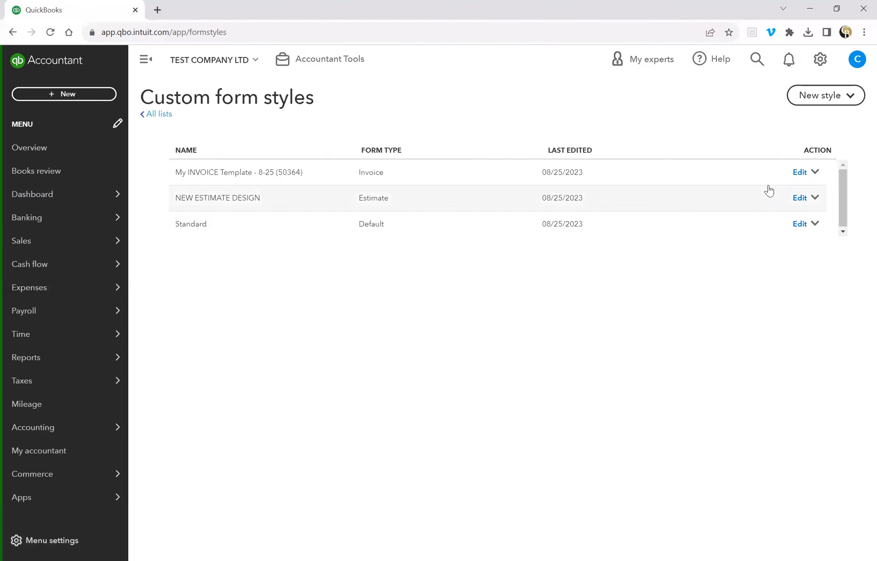
Reopen the invoice style, then close the editor with Save and Exit.
left_click(814, 175)
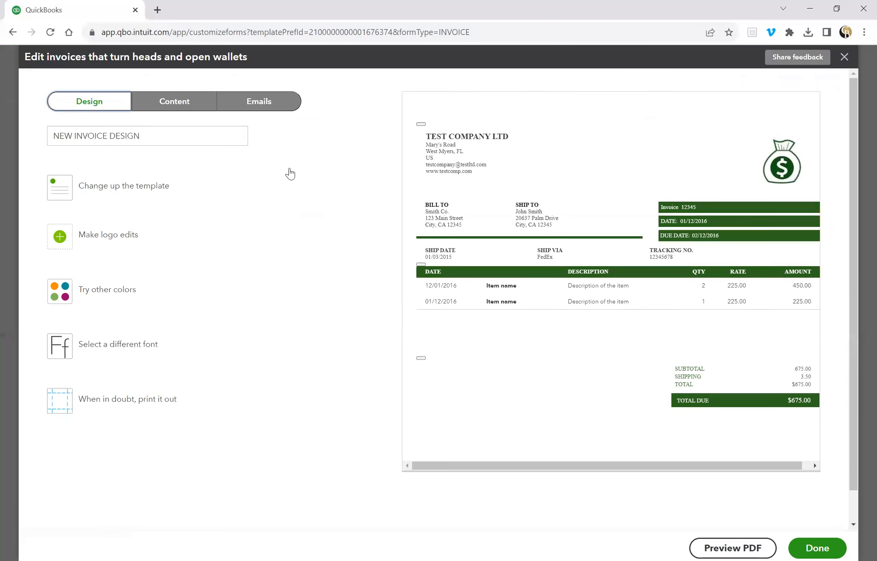
left_click(844, 57)
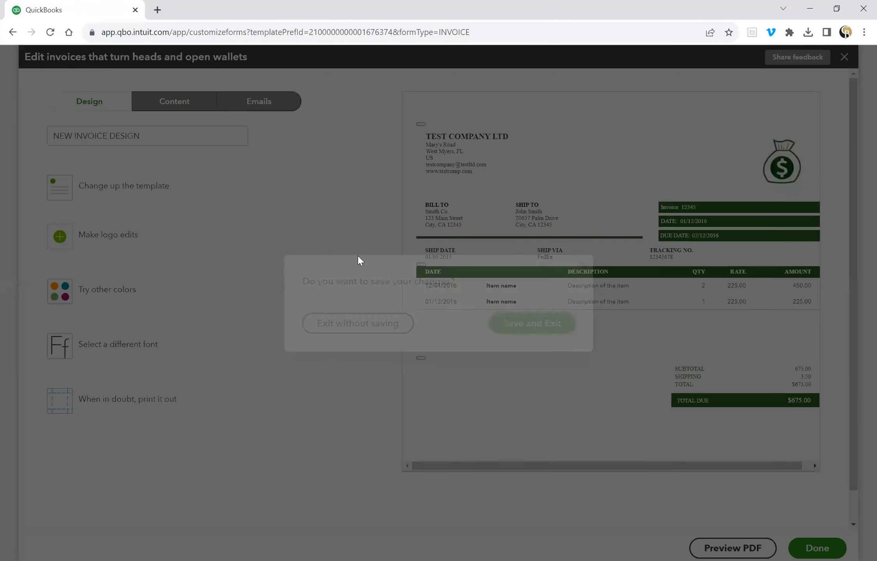
left_click(522, 335)
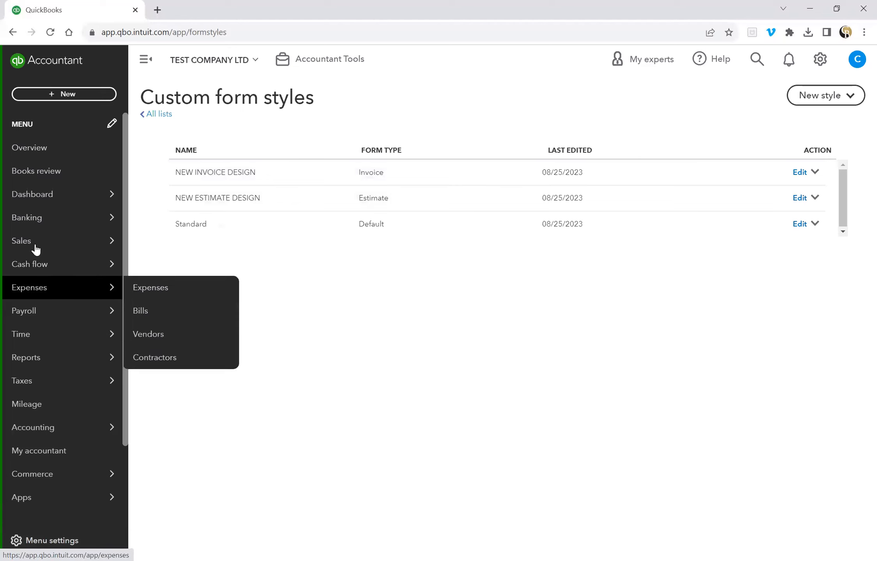
Go to Sales > Products and services, then switch to the Customers list.
mouse_move(36, 250)
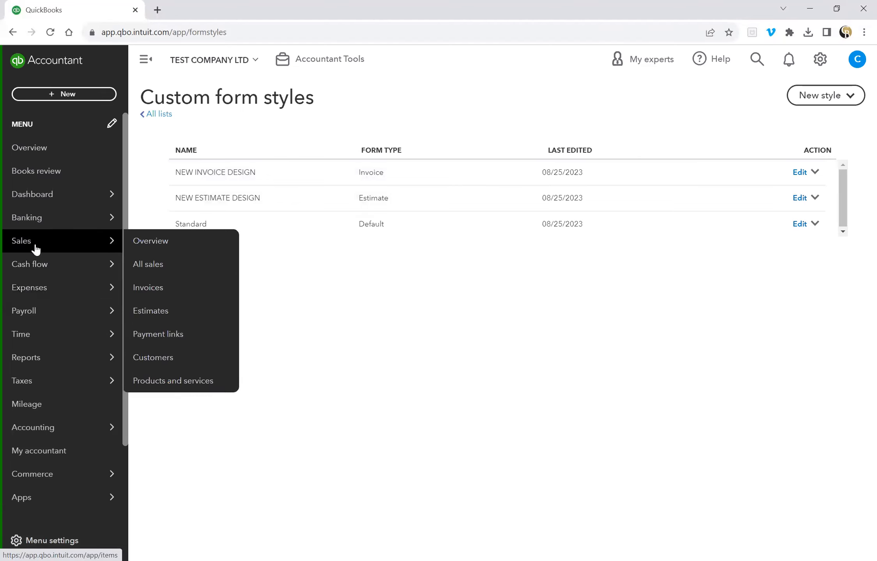
left_click(70, 248)
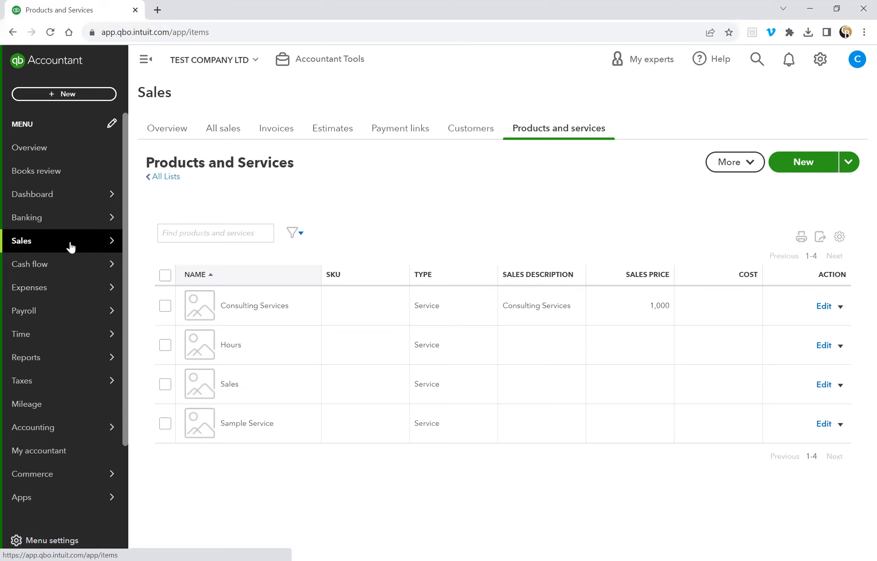
left_click(472, 131)
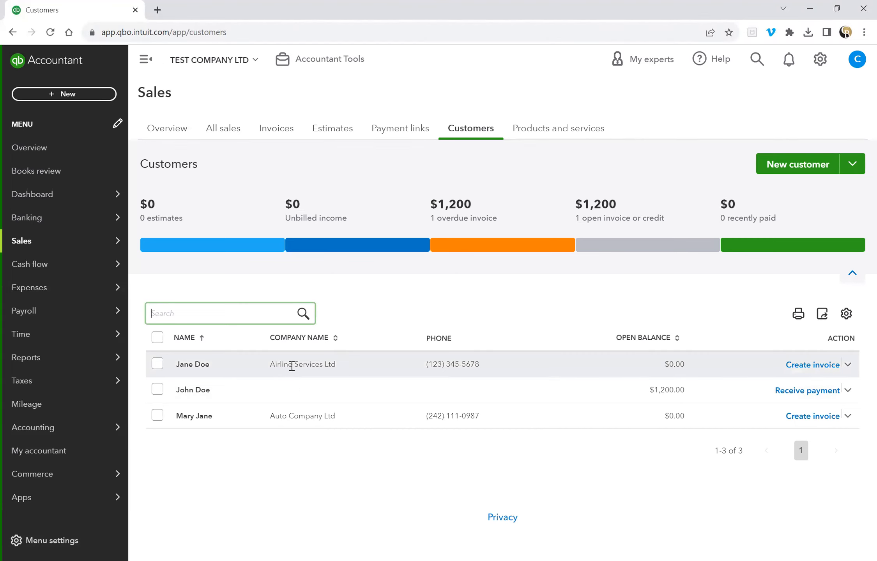
Create an estimate for Airline Services Ltd with an expiration date of 09/22/2023.
left_click(848, 366)
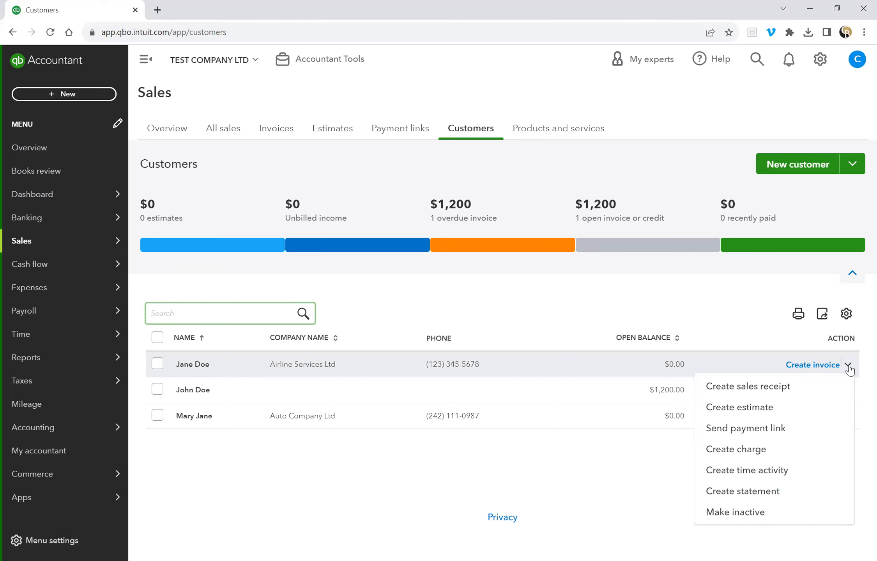
left_click(821, 405)
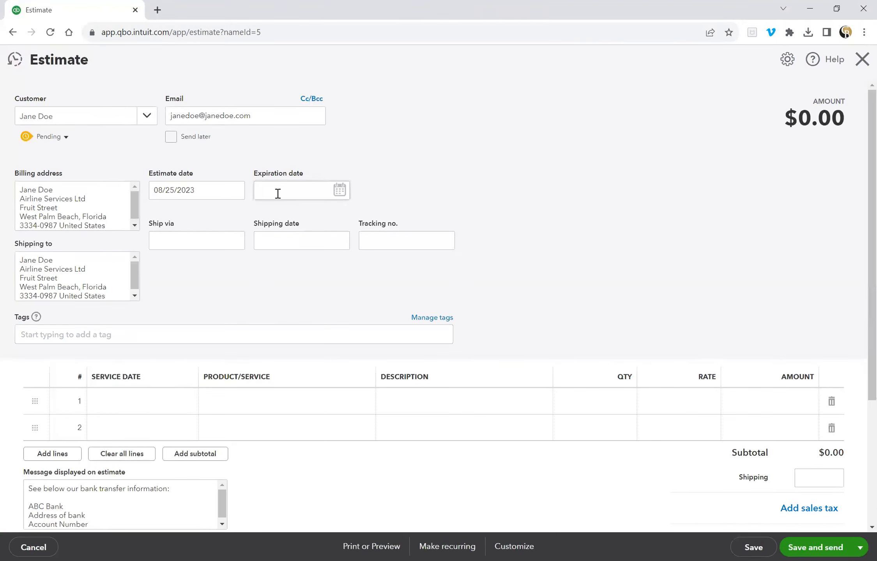
left_click(340, 190)
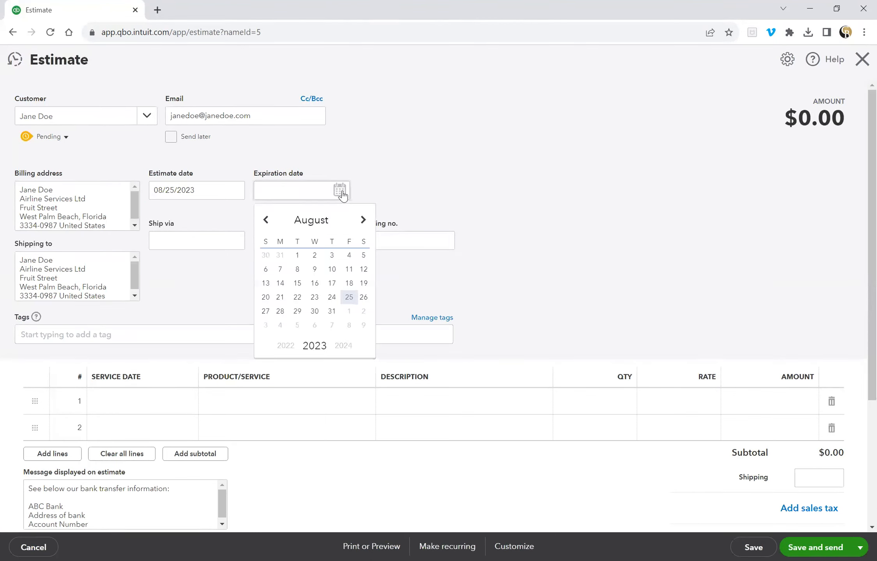
left_click(363, 223)
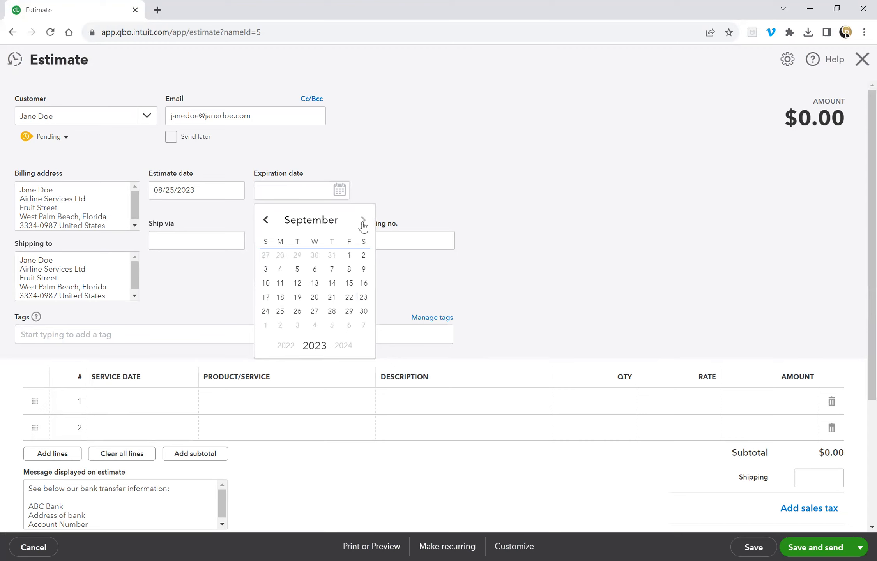
left_click(349, 298)
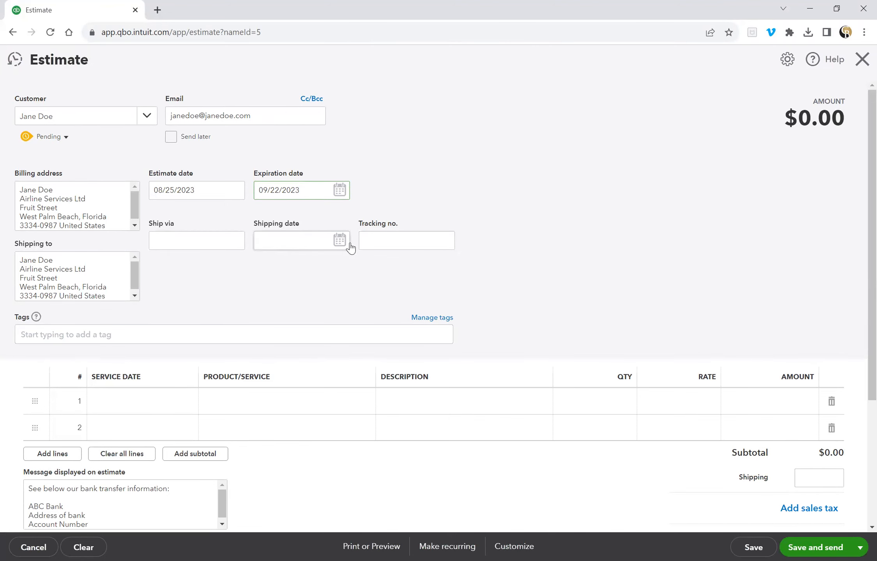
scroll(540, 249, "down", 3)
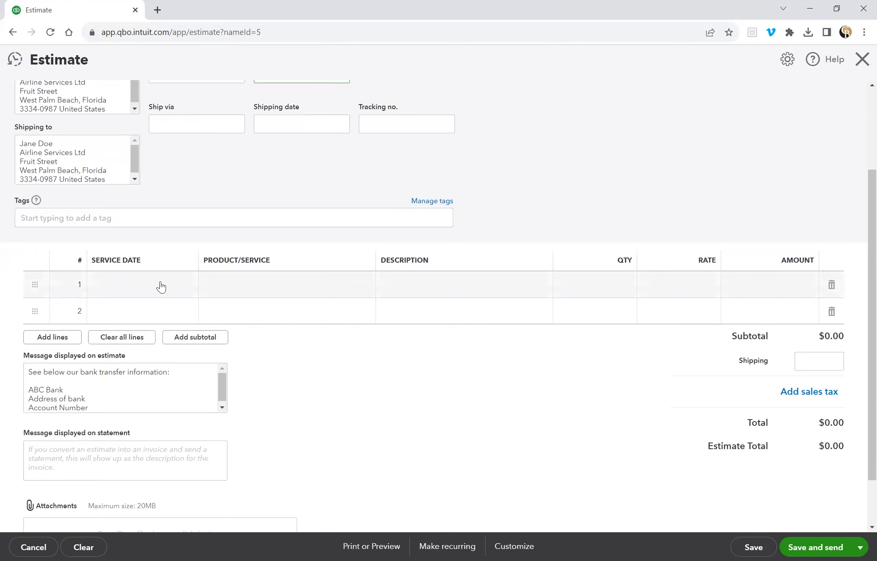
Set the first line's service date to 08/25/2023 and choose Consulting Services.
left_click(164, 286)
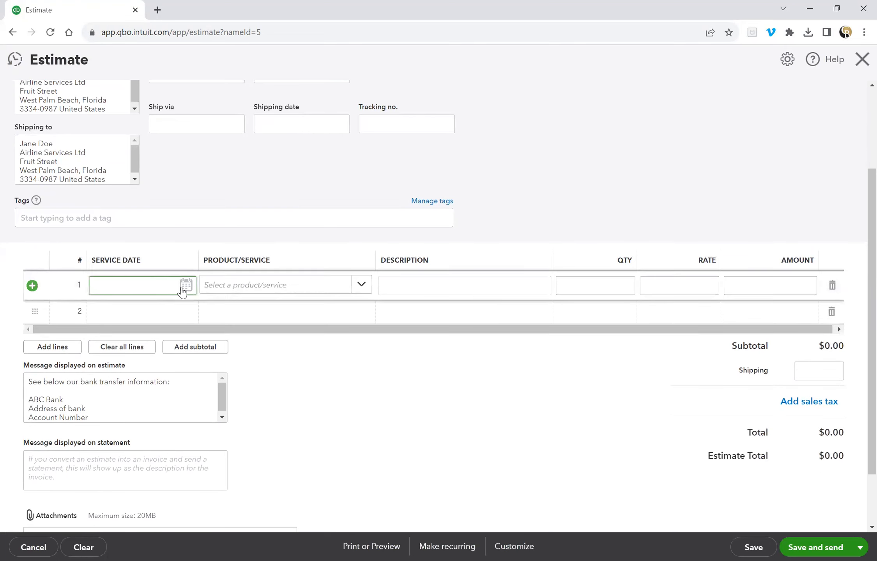
left_click(185, 287)
left_click(185, 392)
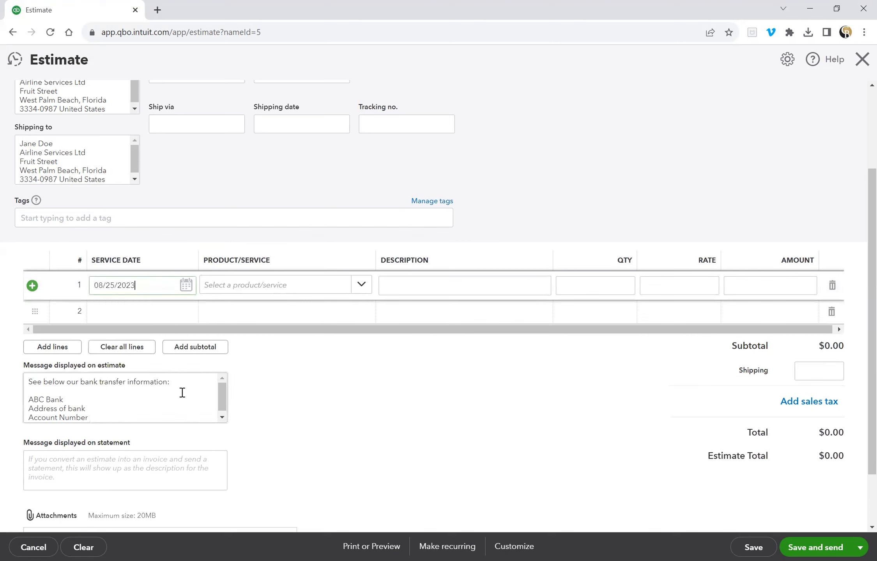
left_click(360, 286)
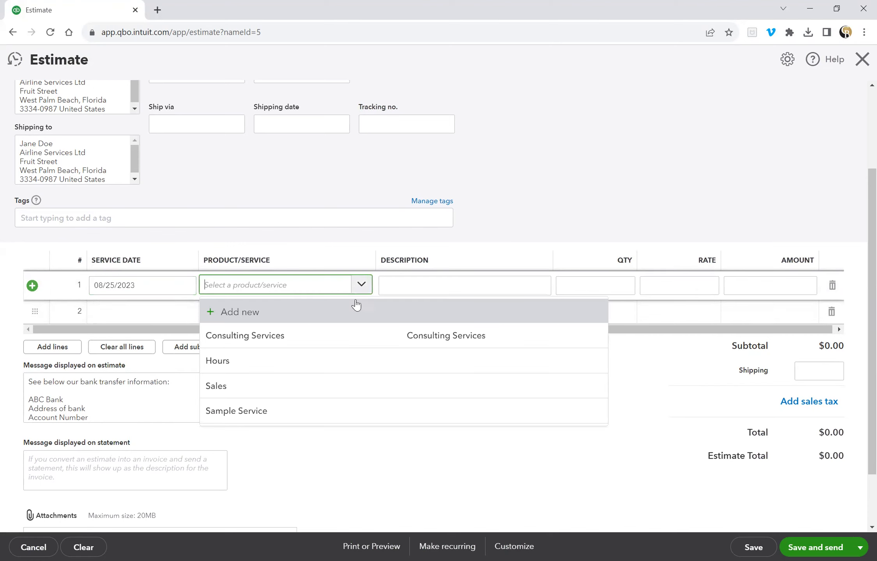
left_click(354, 332)
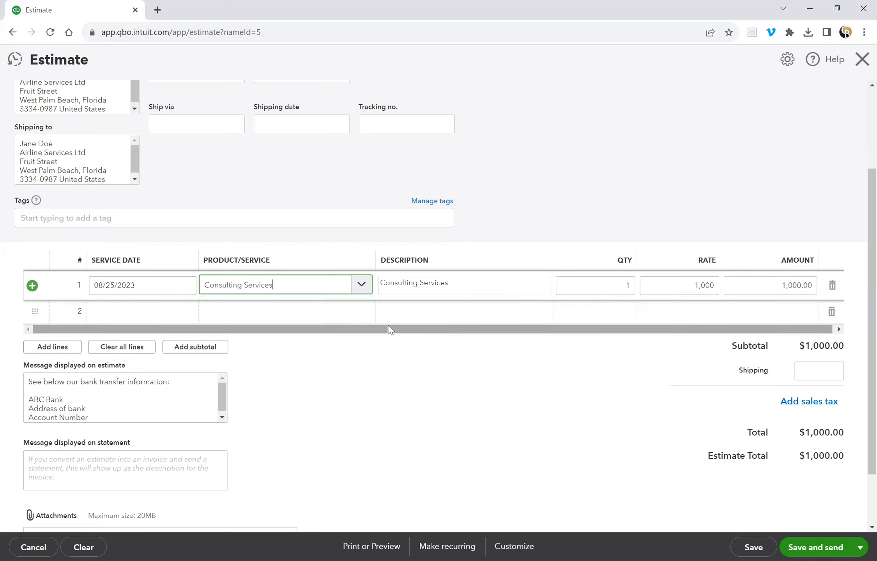
Append ':' and a new line 'For the date April1 - 7, 2023' to the description.
left_click(474, 282)
left_click(468, 284)
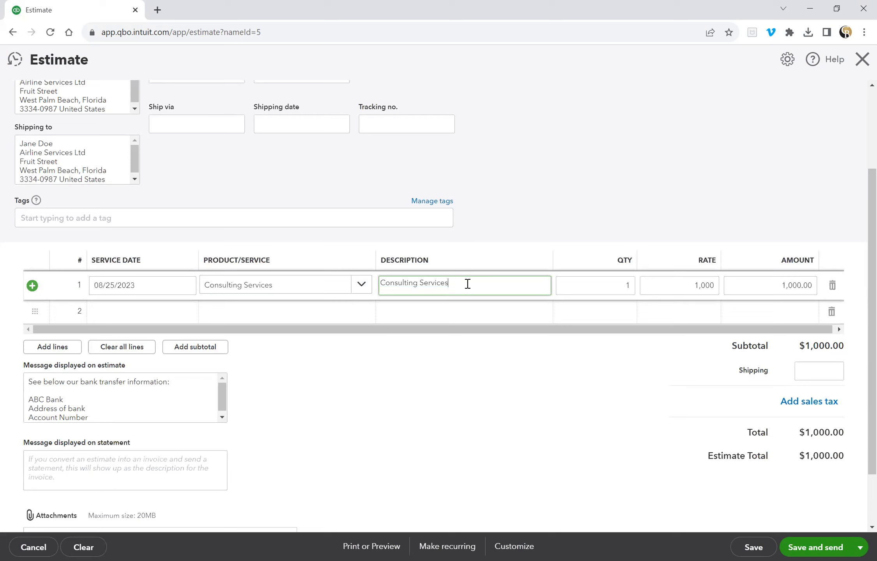
type(":")
key("Return")
type("For the date")
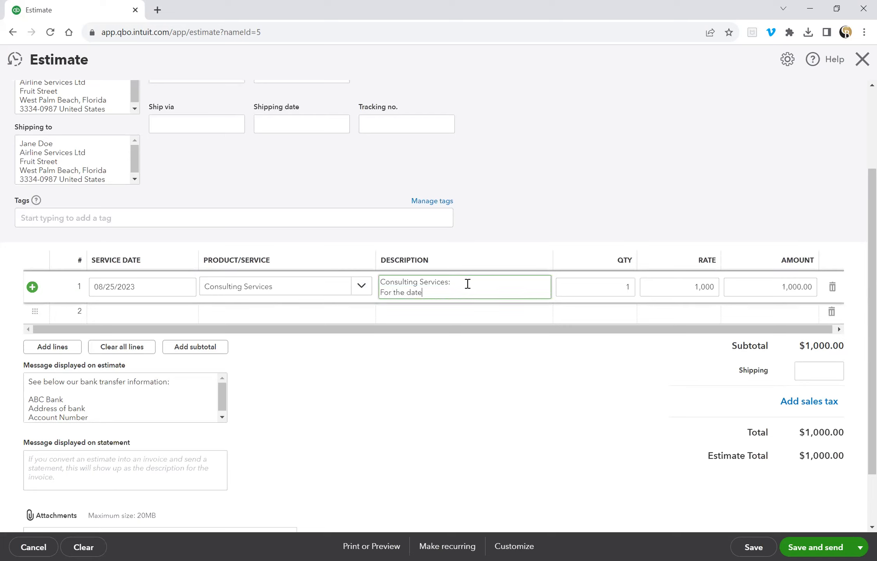
type(" April1 - 7, 2023")
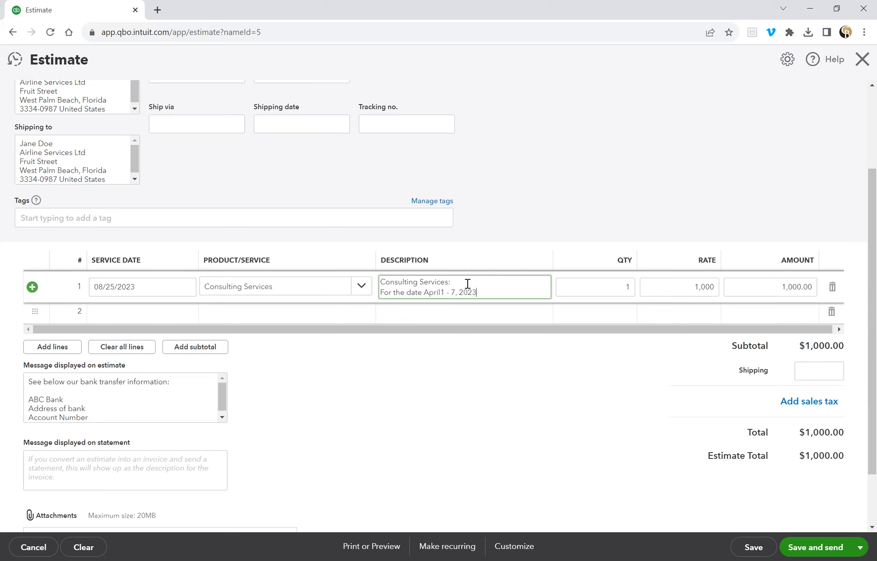
Set the consulting line's quantity to 3, making the estimate $3,000.00.
left_click(608, 288)
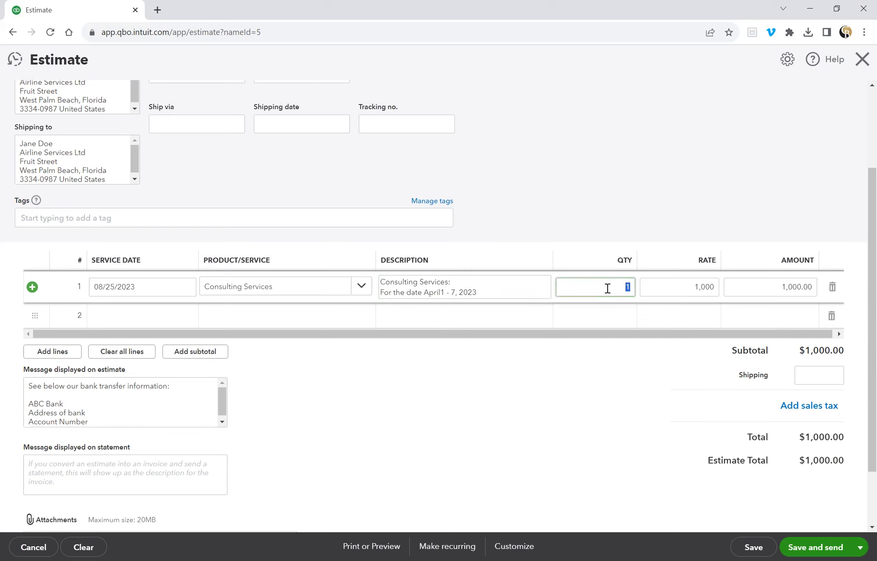
type("3")
key("Tab")
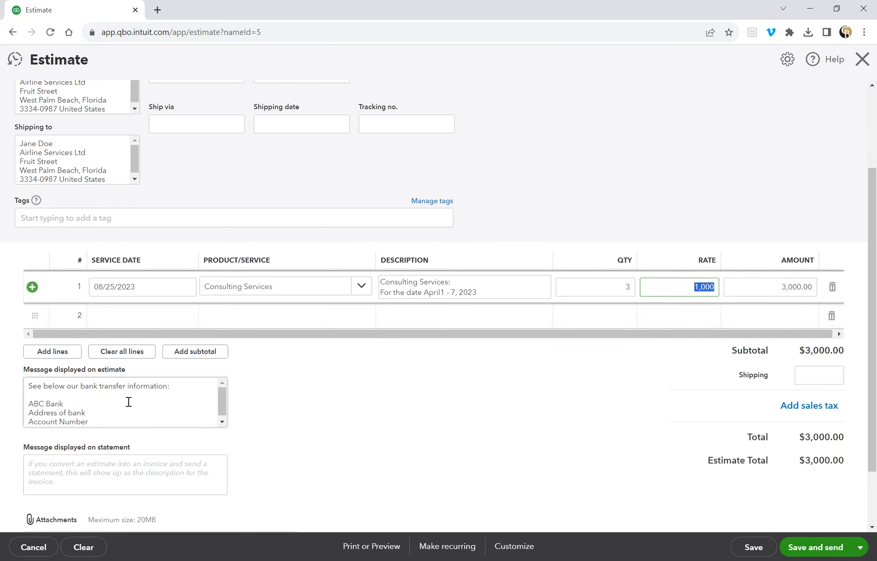
scroll(132, 410, "up", 1)
scroll(234, 423, "down", 1)
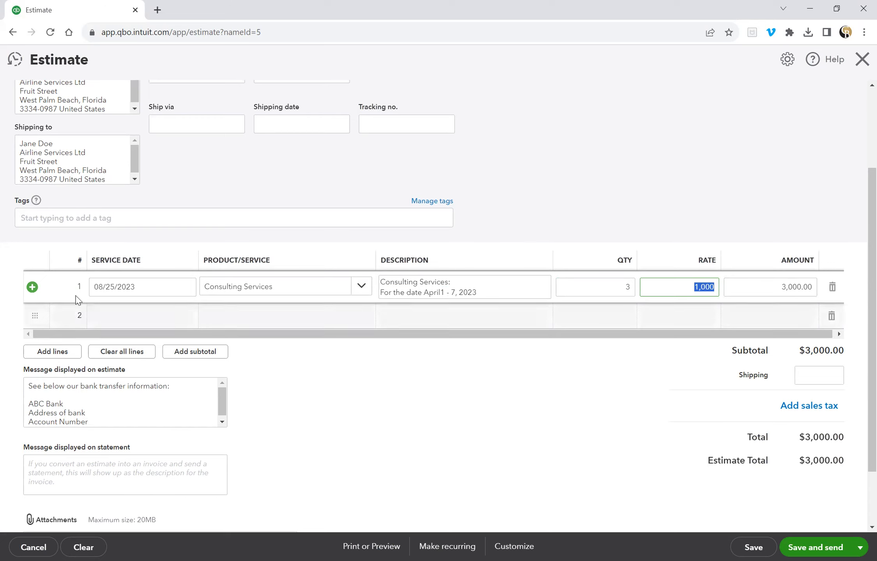
Start a new service item named DISCOUNT from line 2's product list.
left_click(283, 320)
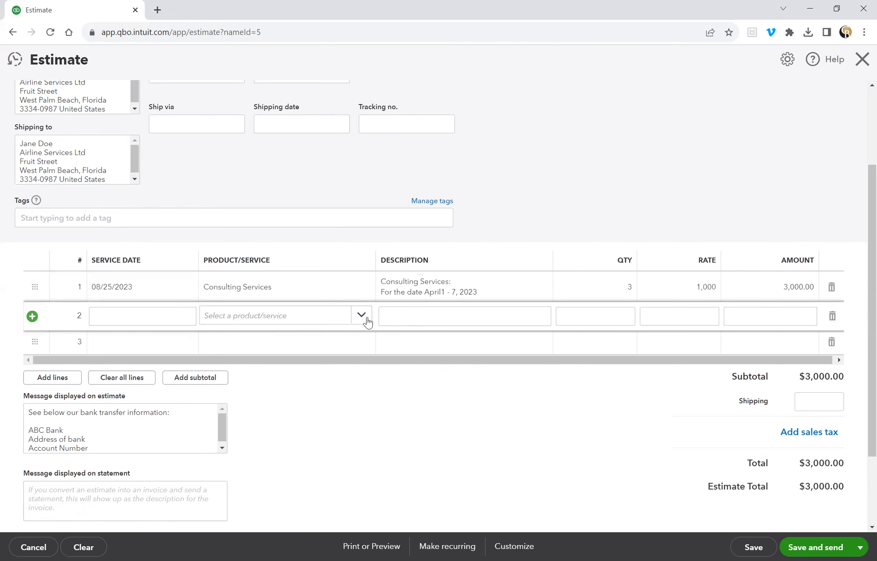
left_click(361, 317)
left_click(357, 341)
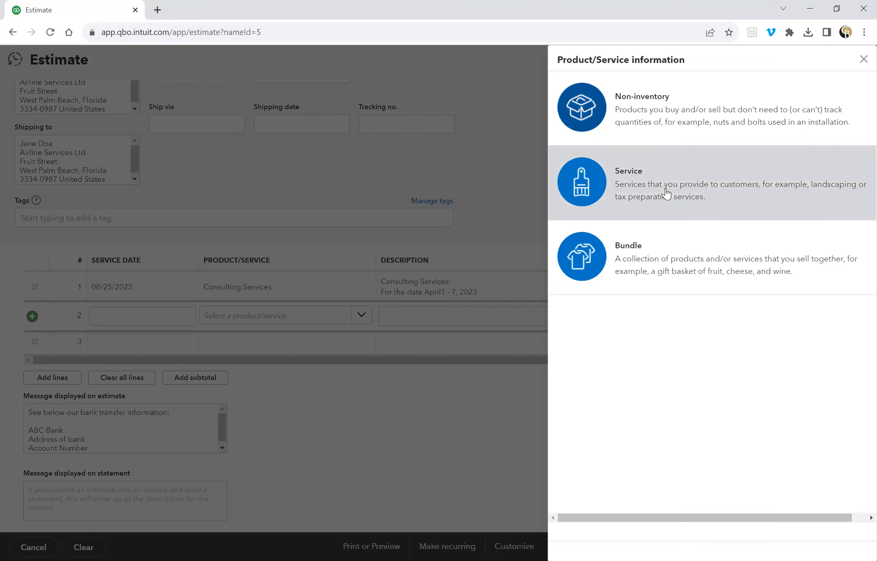
left_click(667, 193)
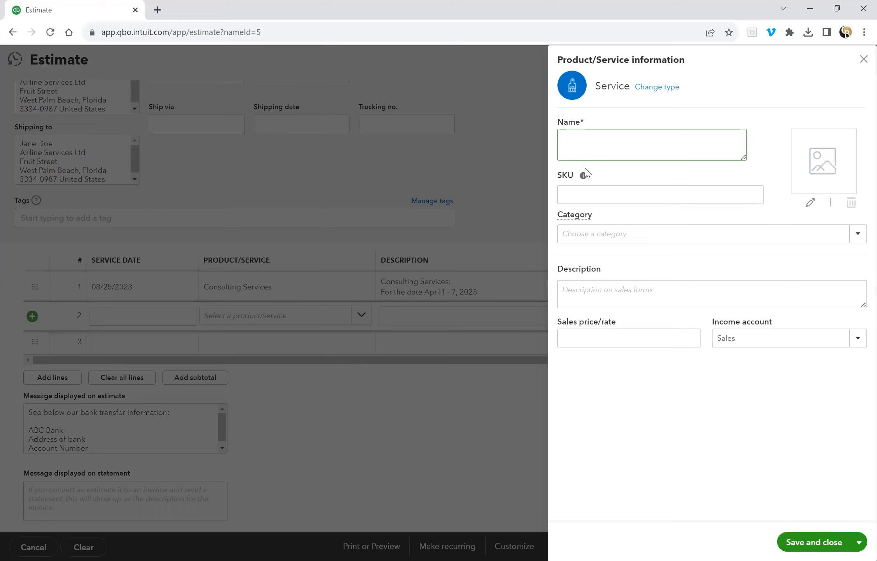
type("DISCOUNT")
Copy DISCOUNT into the item's description and keep Sales as the income account.
double_click(571, 139)
right_click(571, 139)
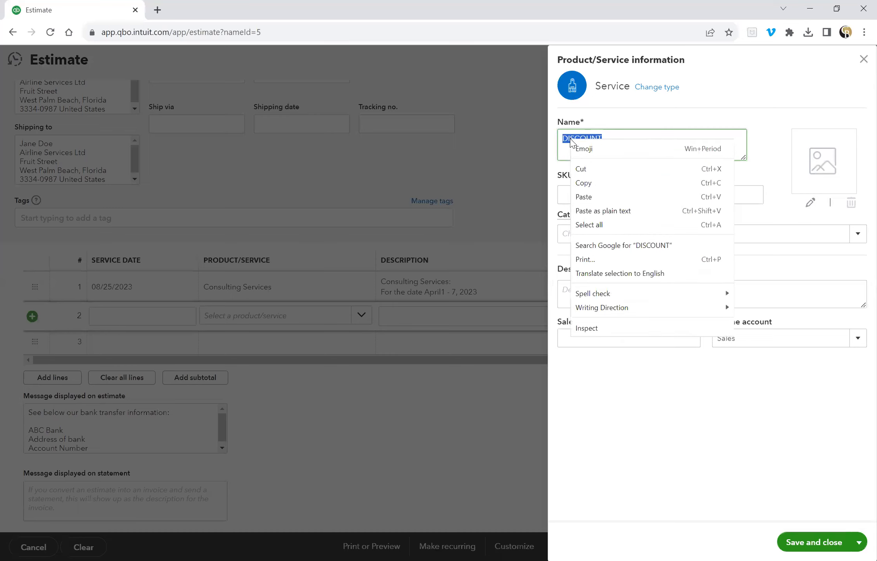
left_click(599, 183)
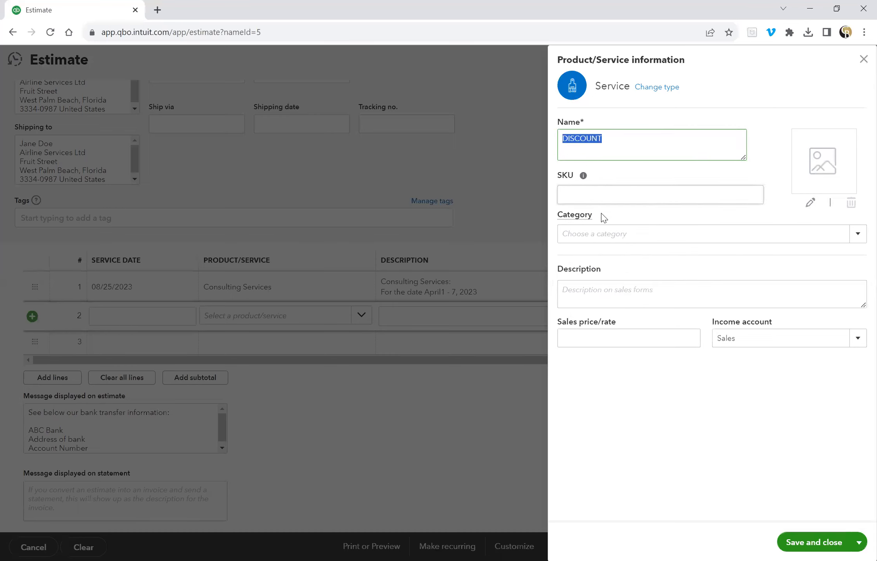
left_click(596, 290)
right_click(596, 291)
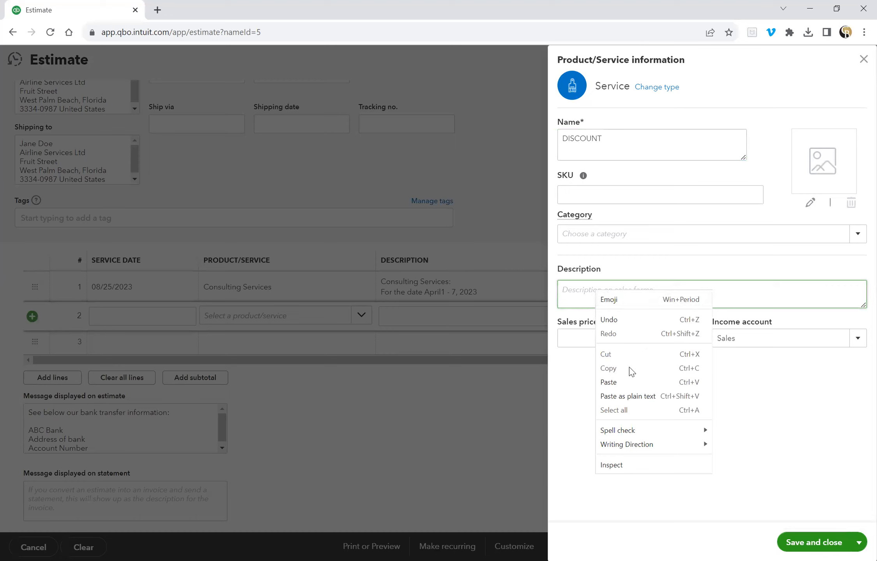
left_click(623, 383)
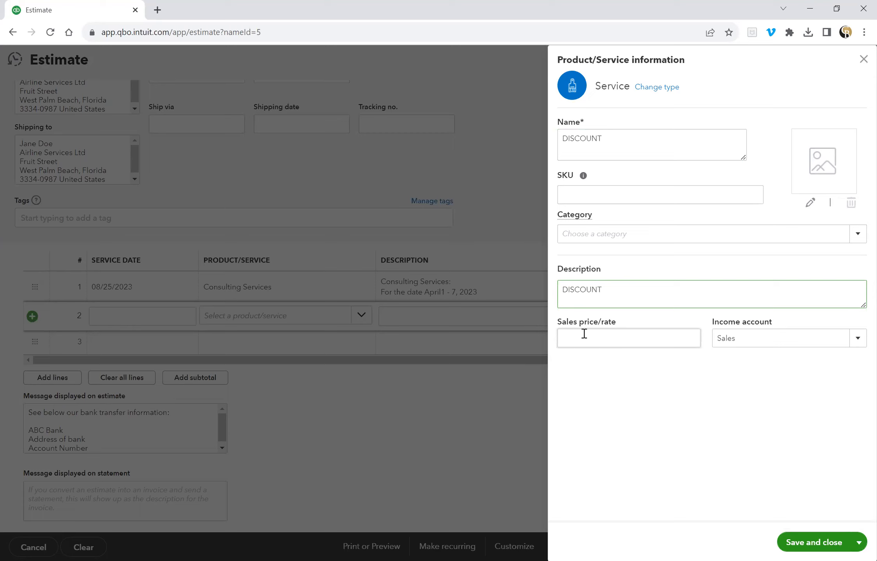
left_click(858, 339)
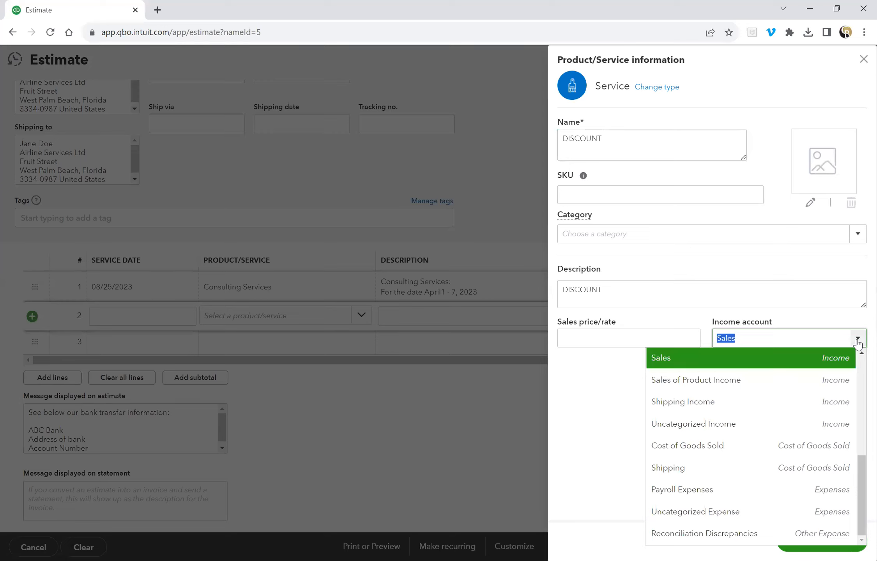
left_click(858, 342)
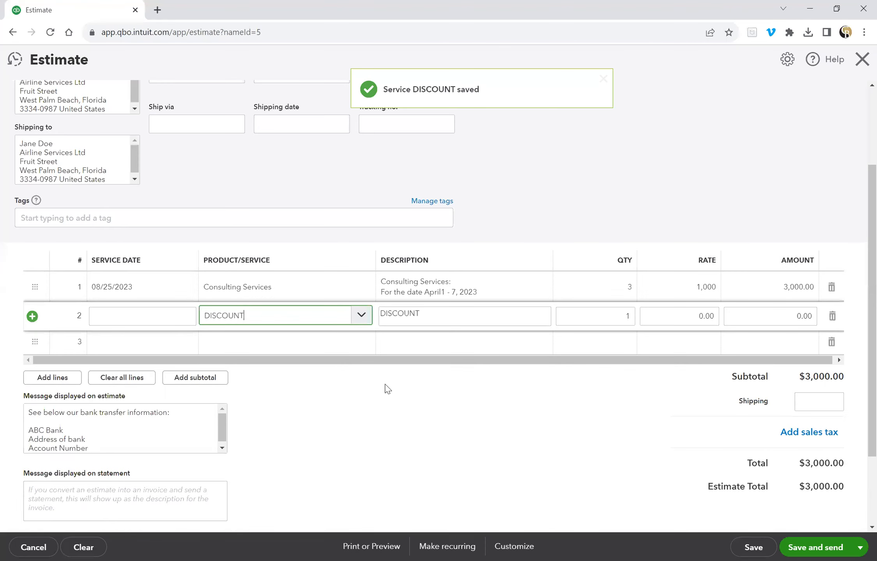
Extend line 2's description to 'DISCOUNT:' with a second line 'EMPLOYEE DISCOUNT'.
left_click(444, 314)
left_click(444, 314)
type(":")
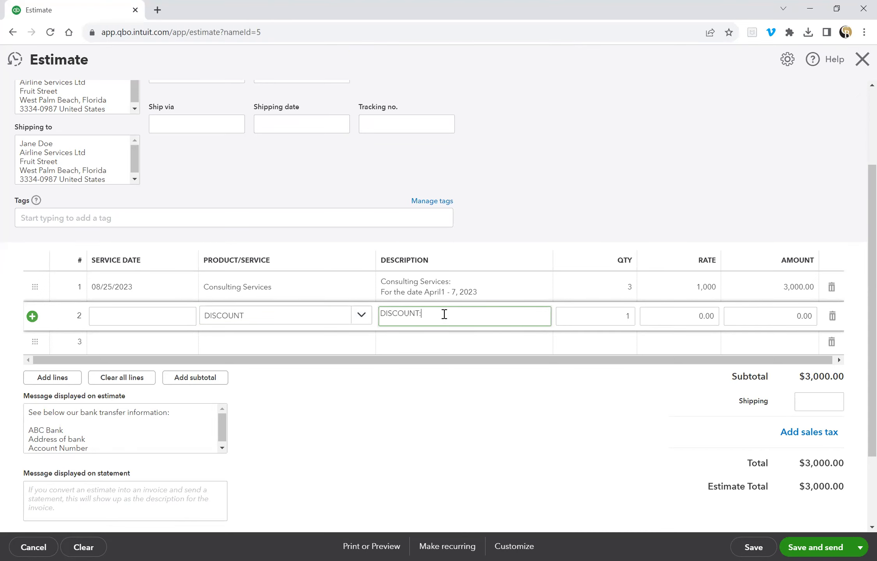
key("shift+Return")
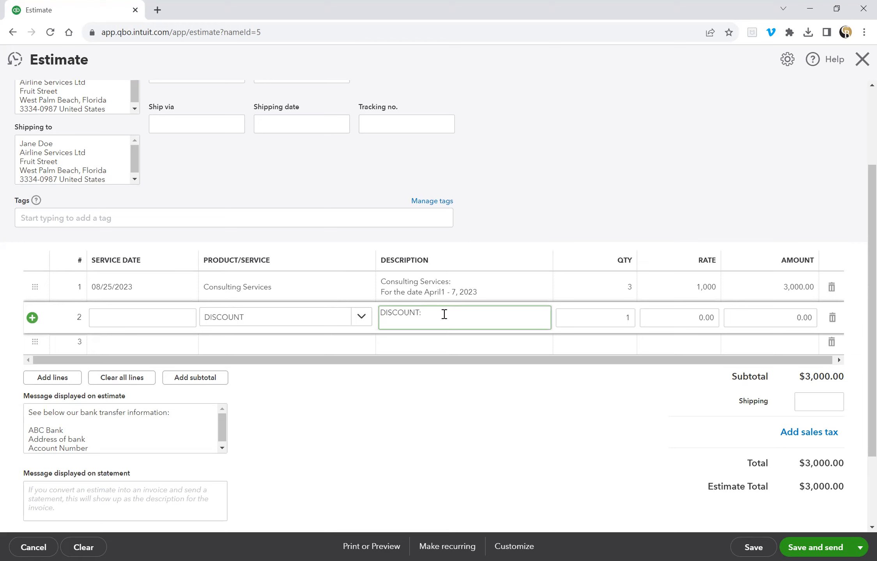
type("EMPLOYEE DISCOUNT")
Enter a rate of -500 on the discount line, bringing the total to $2,500.00.
key("Tab")
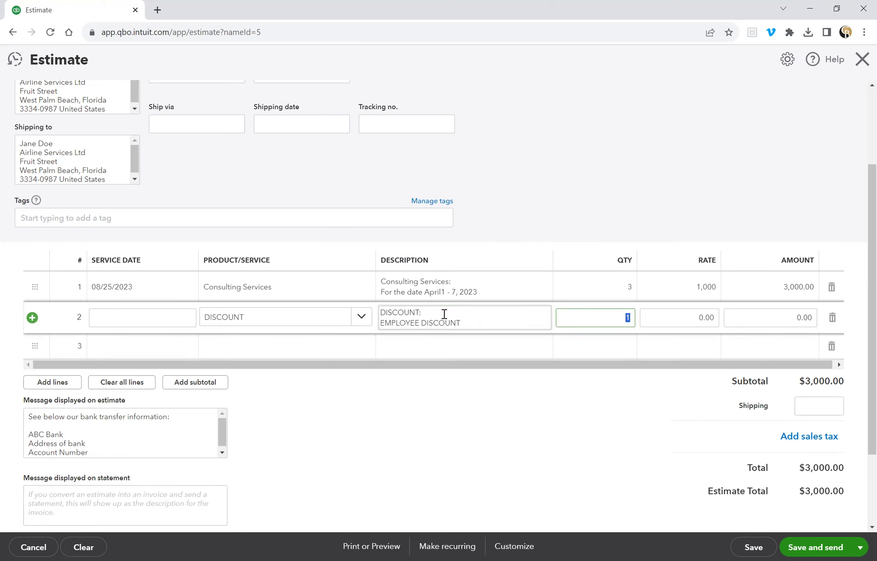
key("Tab")
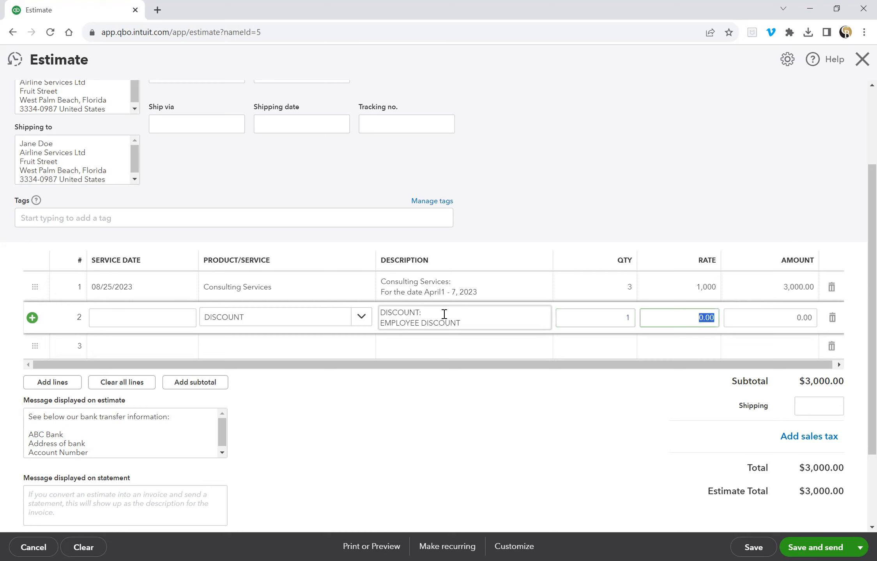
type("-30")
key("BackSpace")
key("BackSpace")
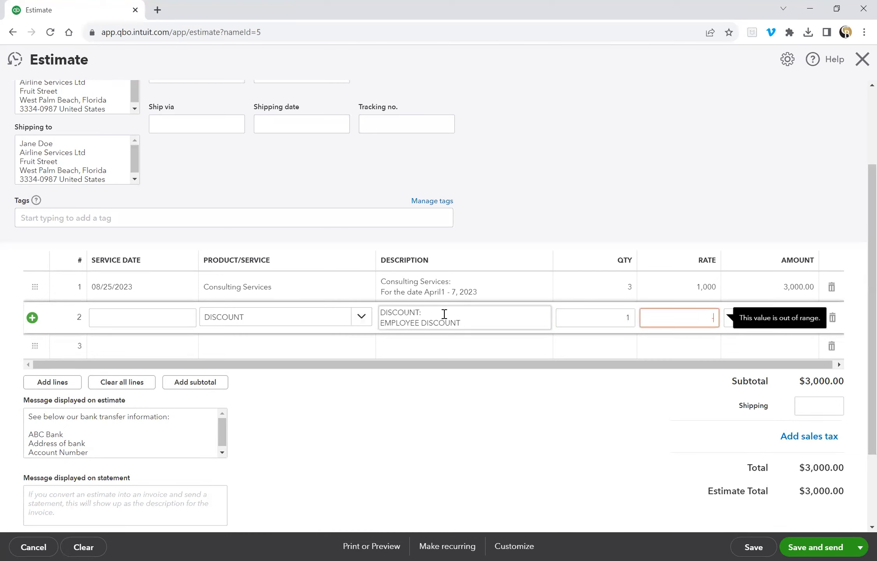
type("500")
key("Tab")
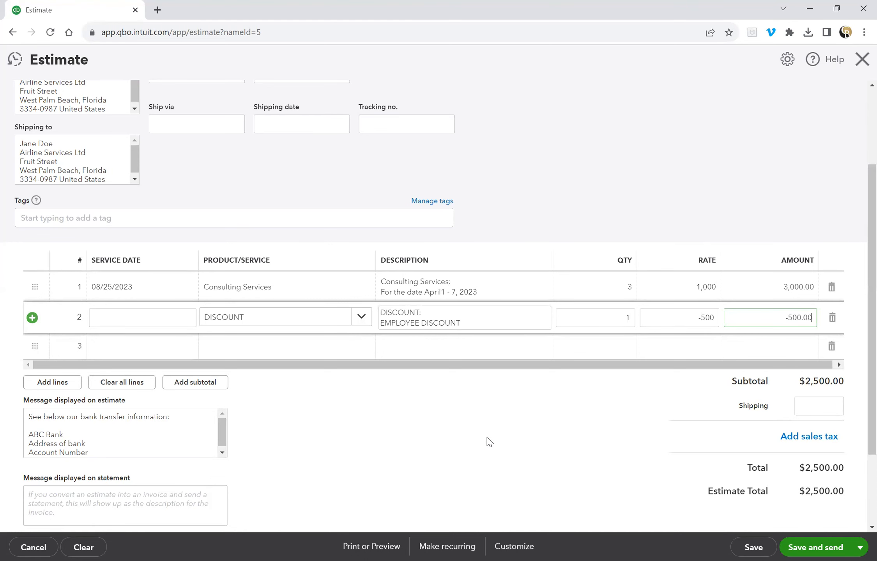
scroll(490, 442, "up", 3)
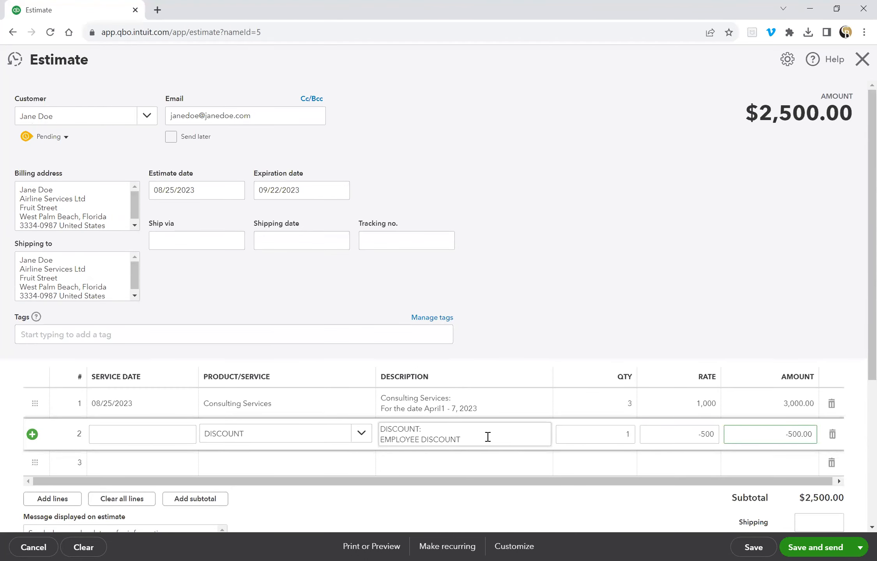
scroll(488, 437, "down", 5)
scroll(459, 435, "up", 1)
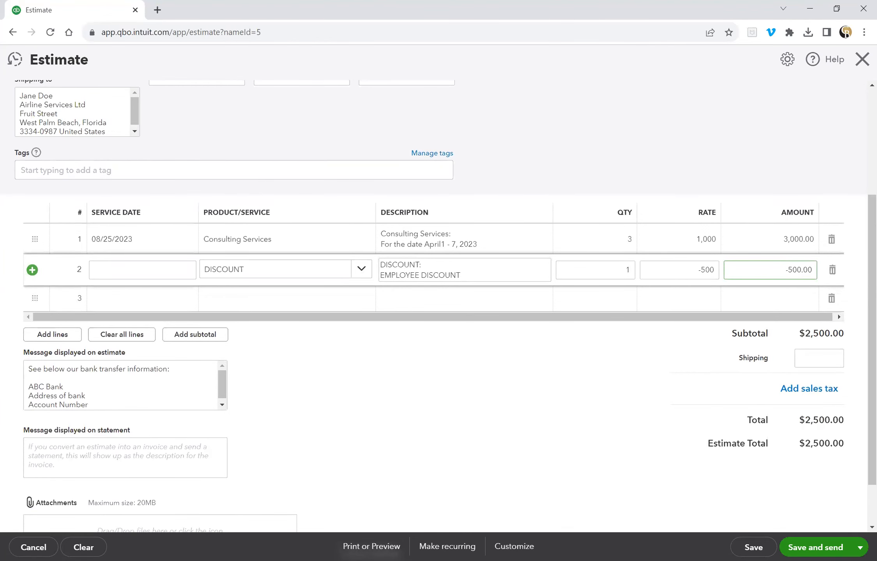
Apply the new estimate design and save the estimate, opening its print preview.
left_click(514, 546)
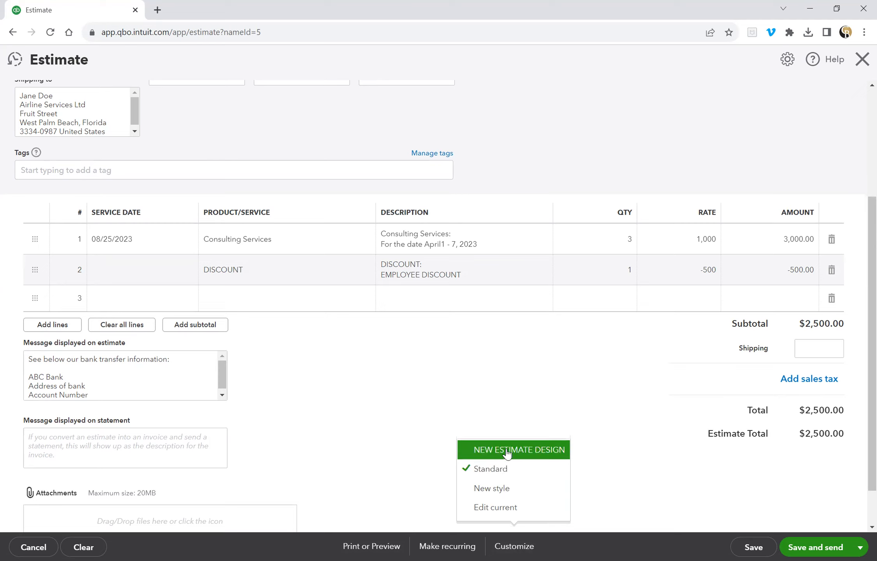
left_click(507, 452)
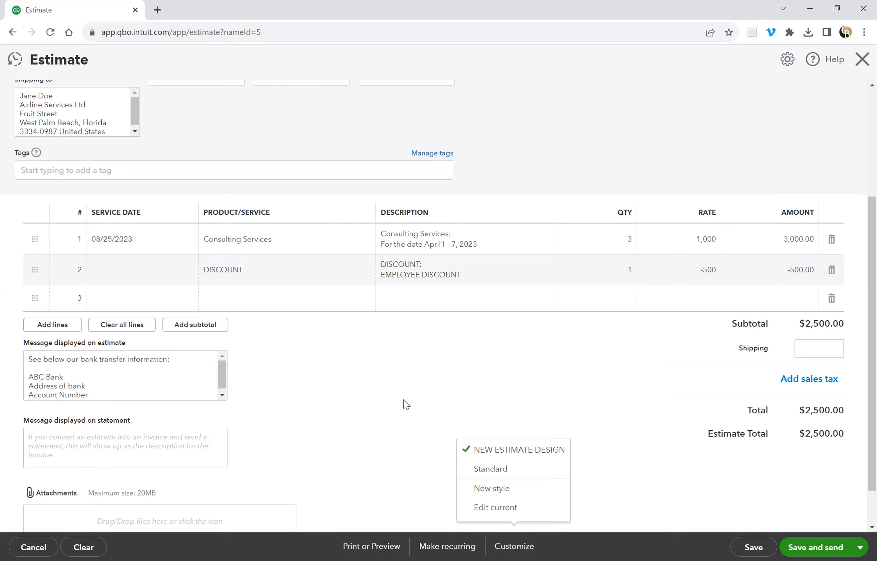
left_click(372, 546)
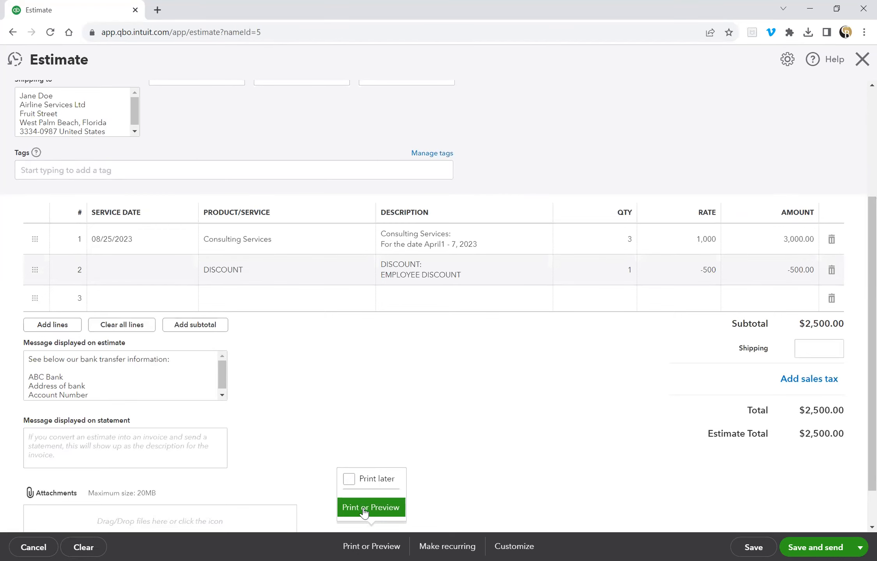
left_click(365, 509)
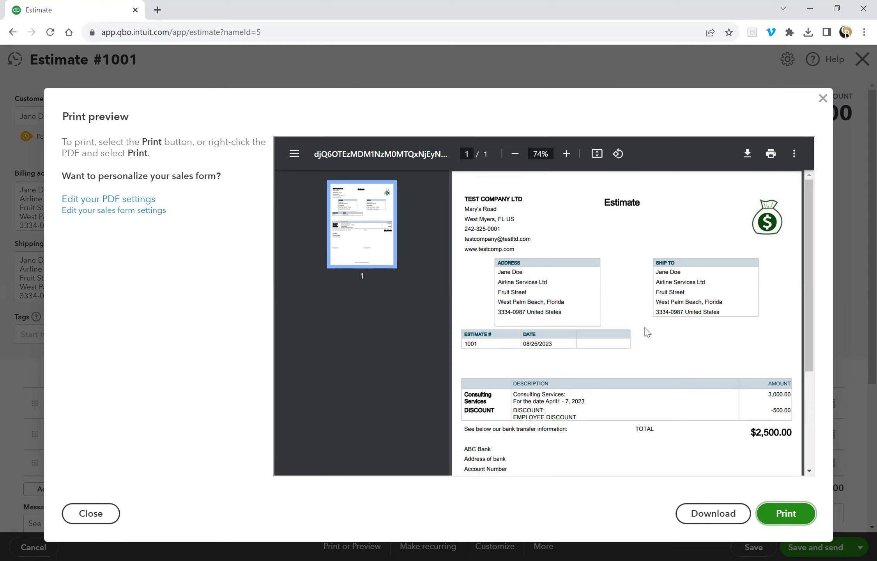
Review the Estimate #1001 print preview and close it.
scroll(645, 330, "down", 4)
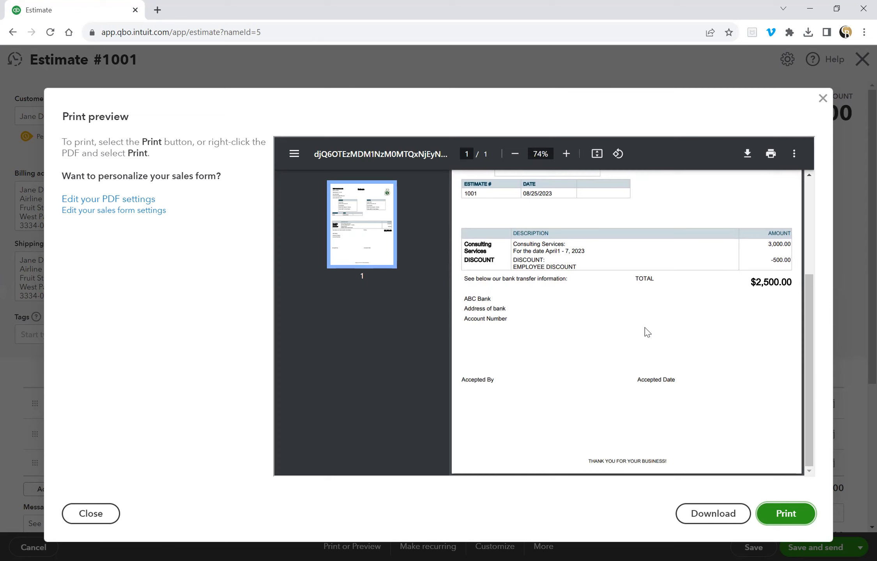
scroll(632, 329, "up", 3)
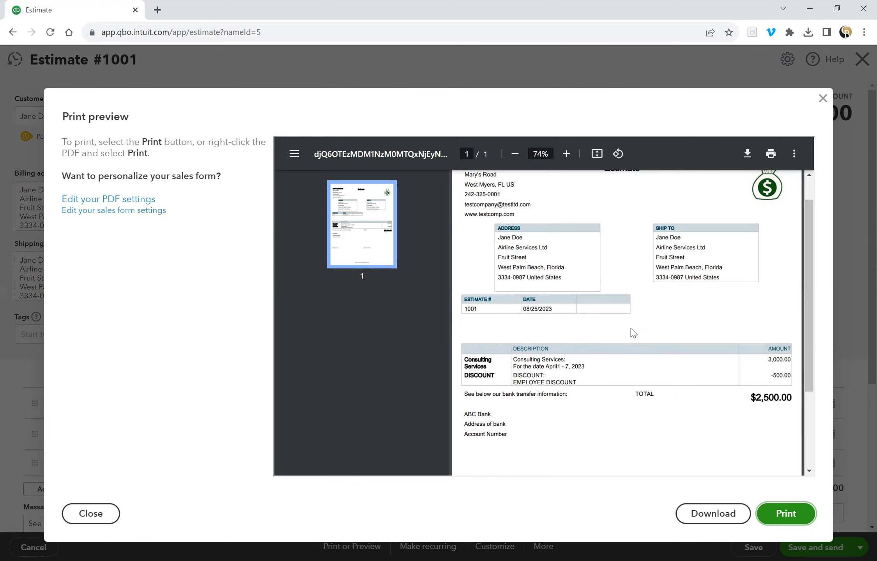
scroll(631, 328, "up", 1)
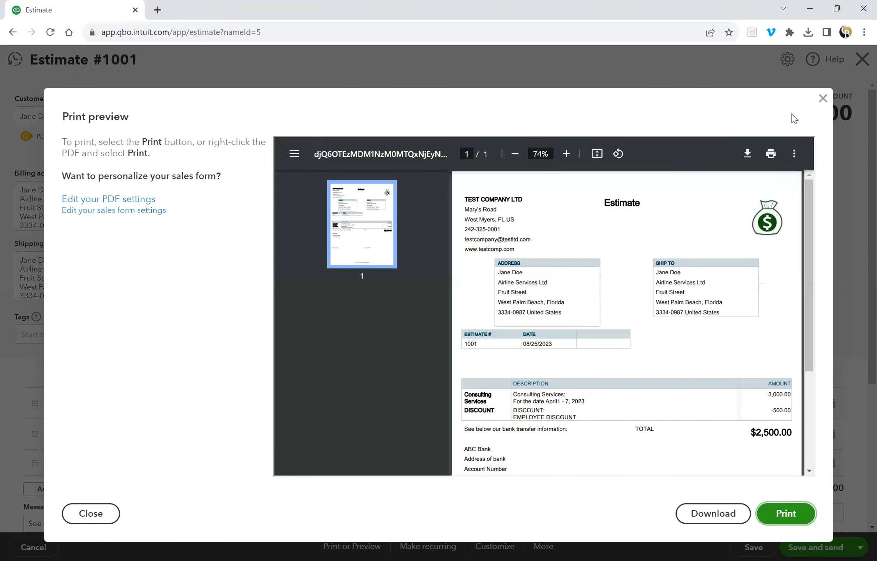
left_click(822, 99)
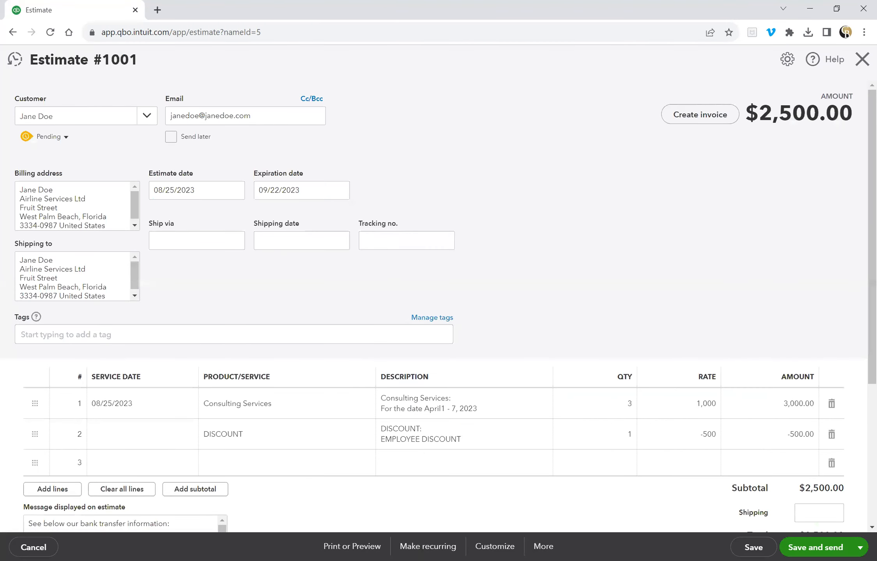
left_click(494, 547)
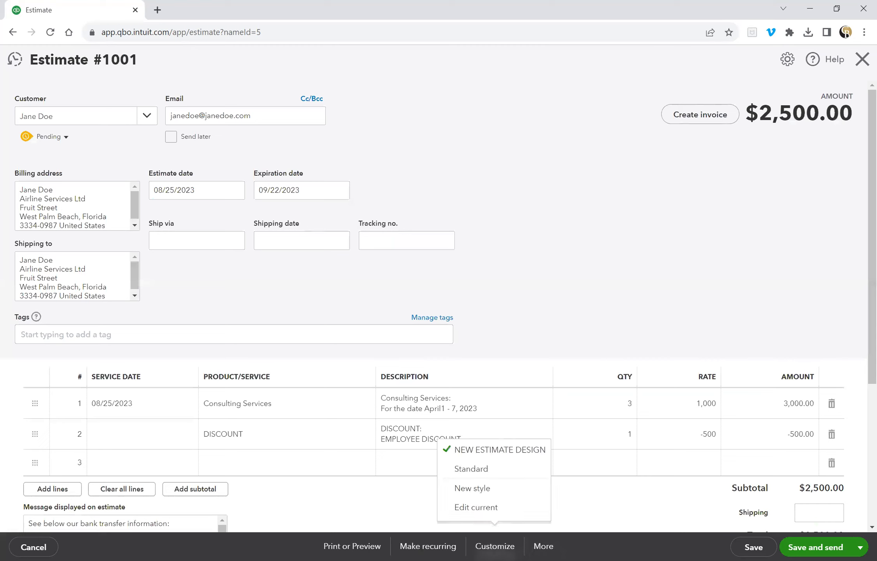
left_click(481, 470)
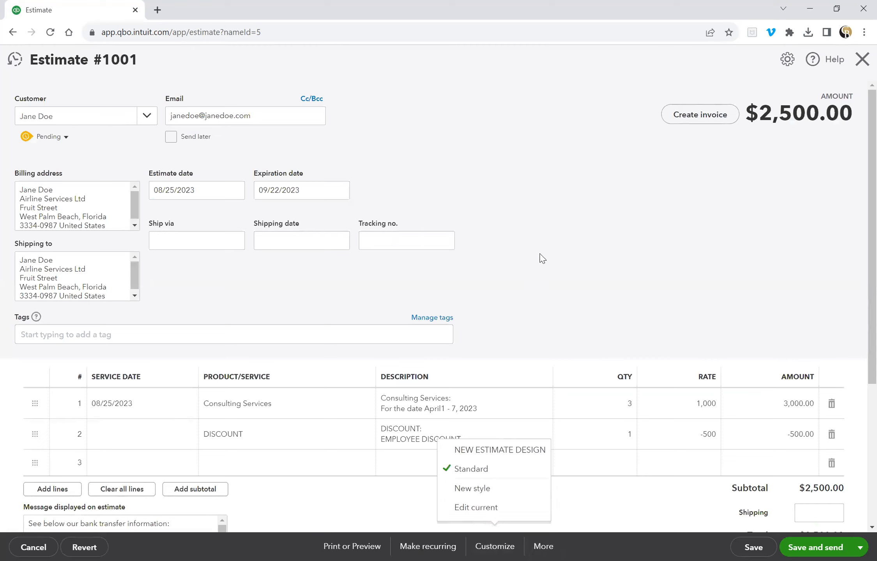
left_click(489, 543)
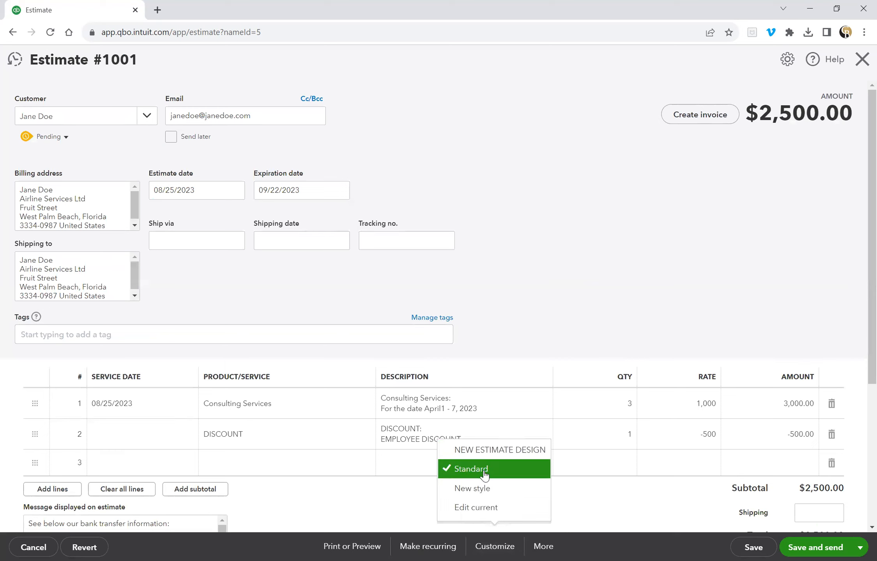
left_click(352, 547)
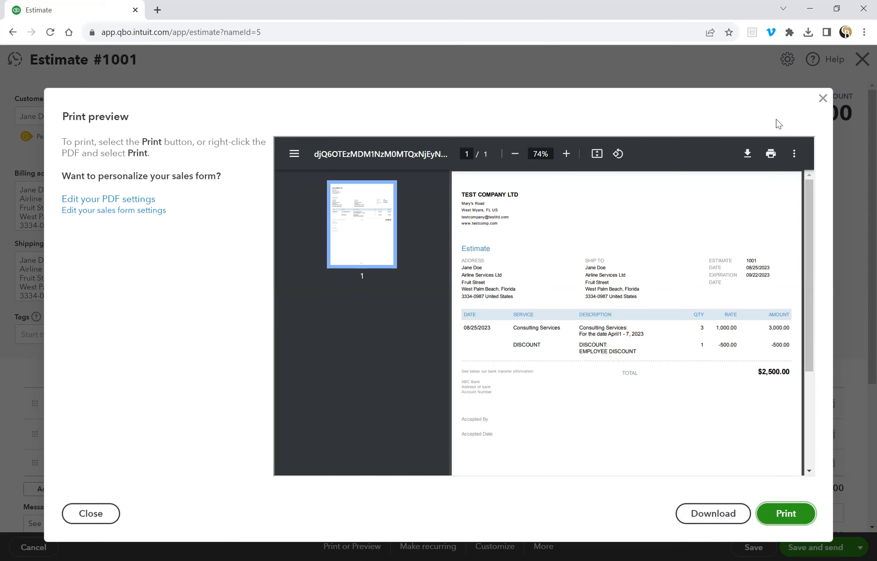
left_click(823, 101)
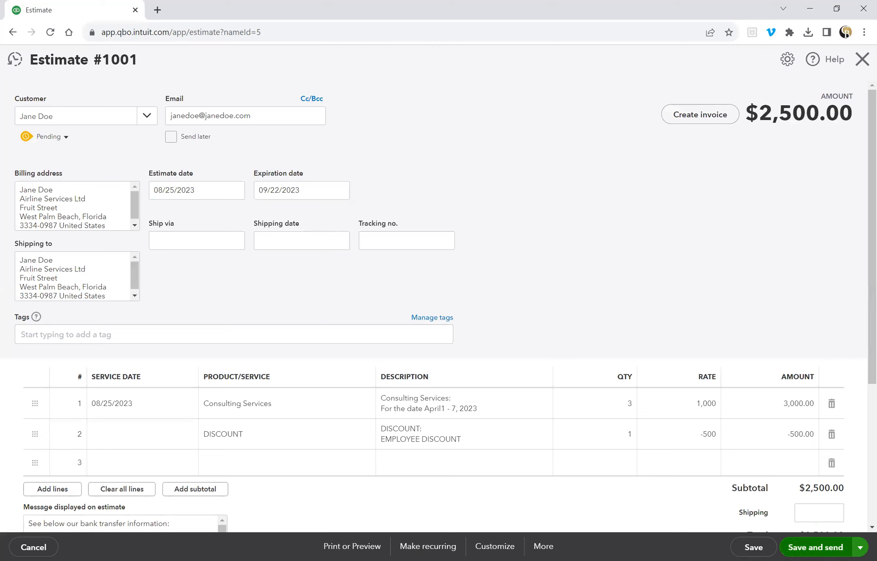
Choose Save and close for Estimate #1001 from the save options menu.
left_click(862, 547)
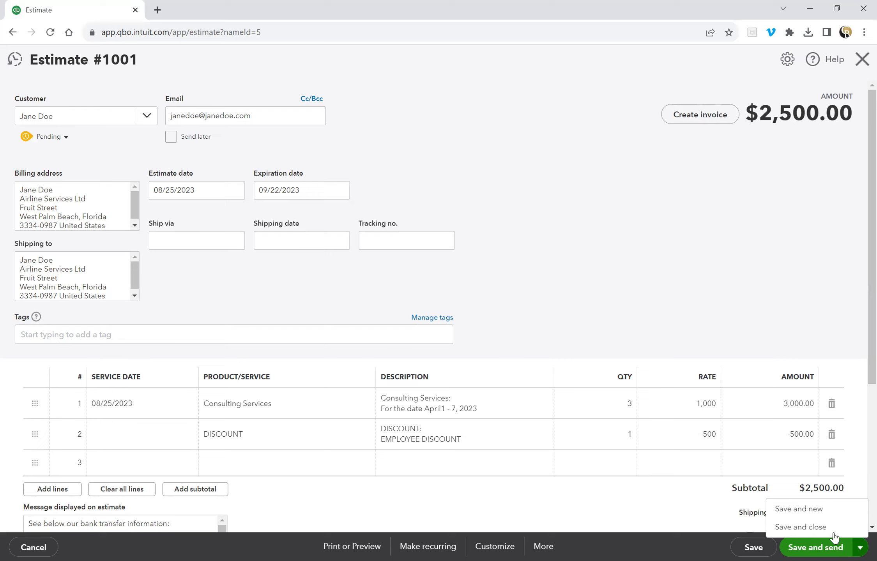
left_click(792, 529)
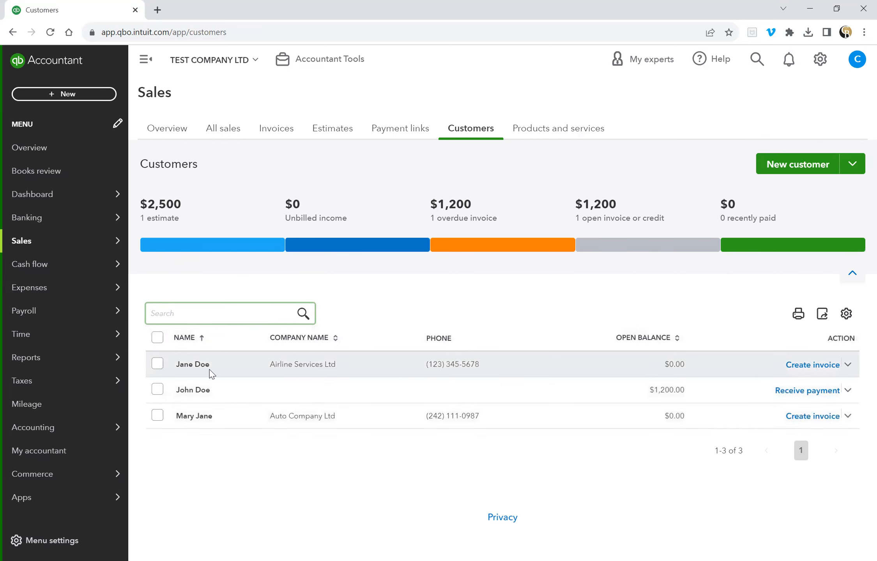
Open the customer's page and review pending Estimate 1001 for $2,500.00, then close it.
left_click(392, 374)
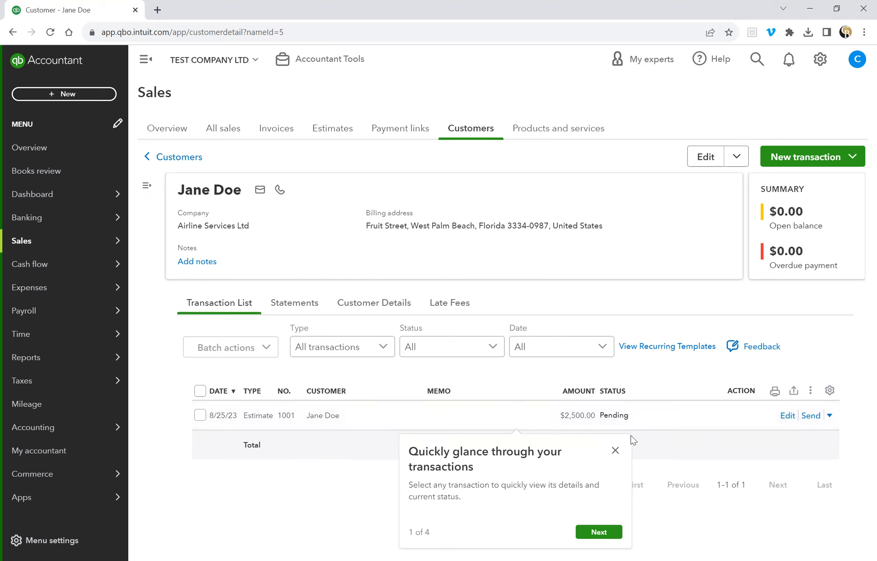
left_click(615, 451)
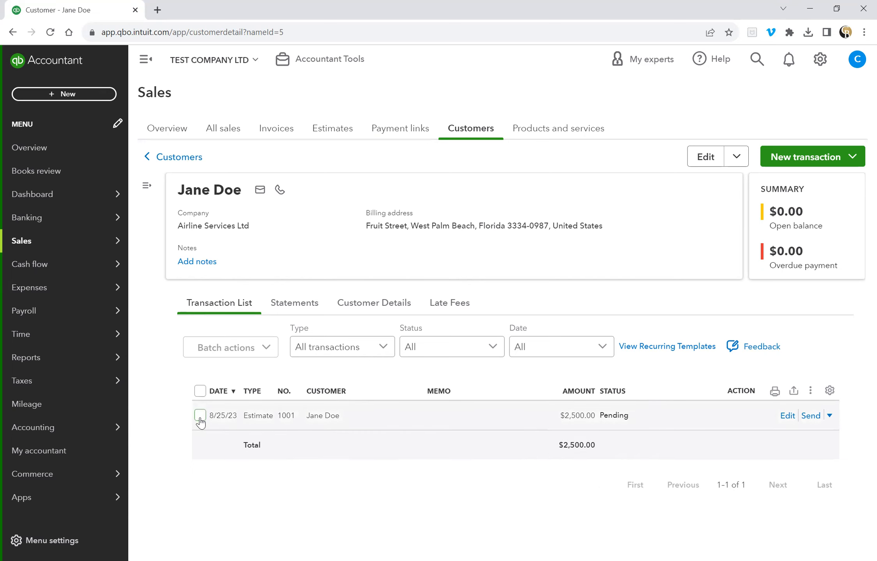
left_click(335, 423)
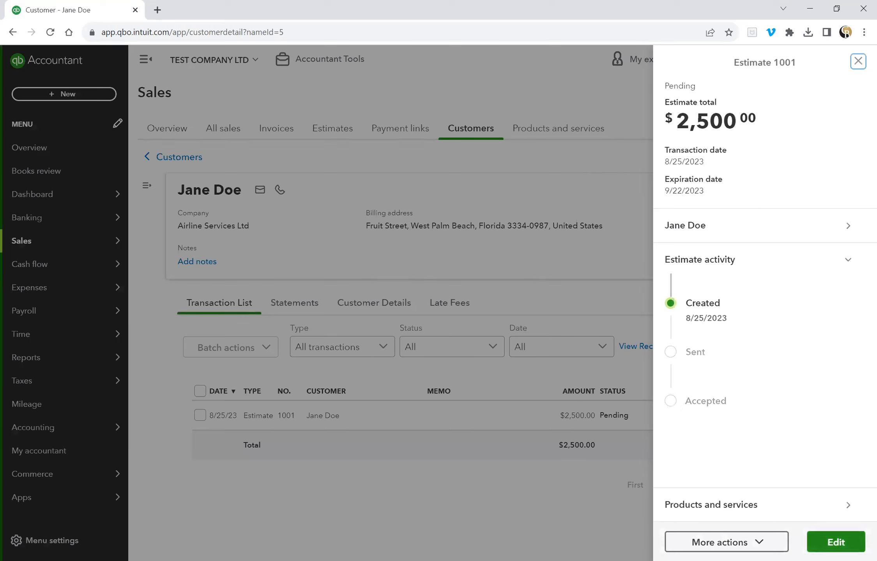
left_click(838, 542)
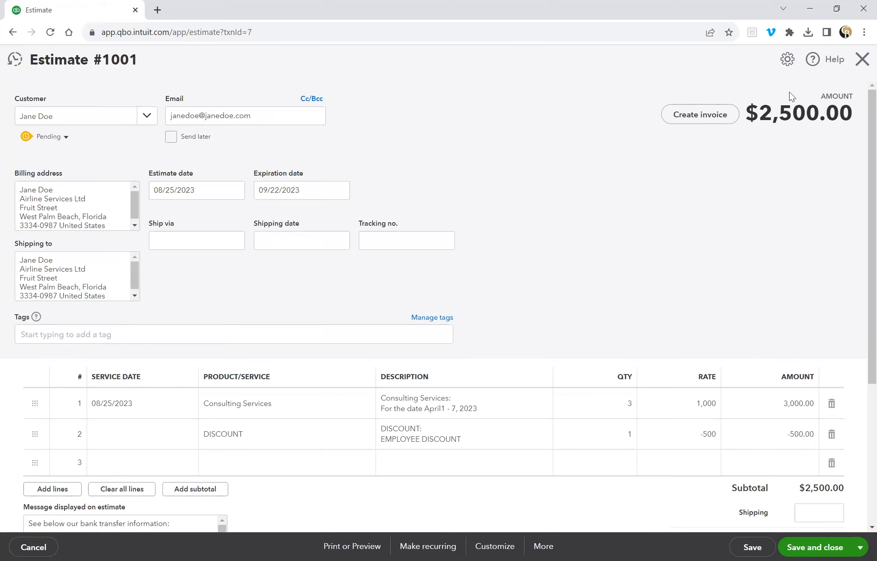
left_click(862, 59)
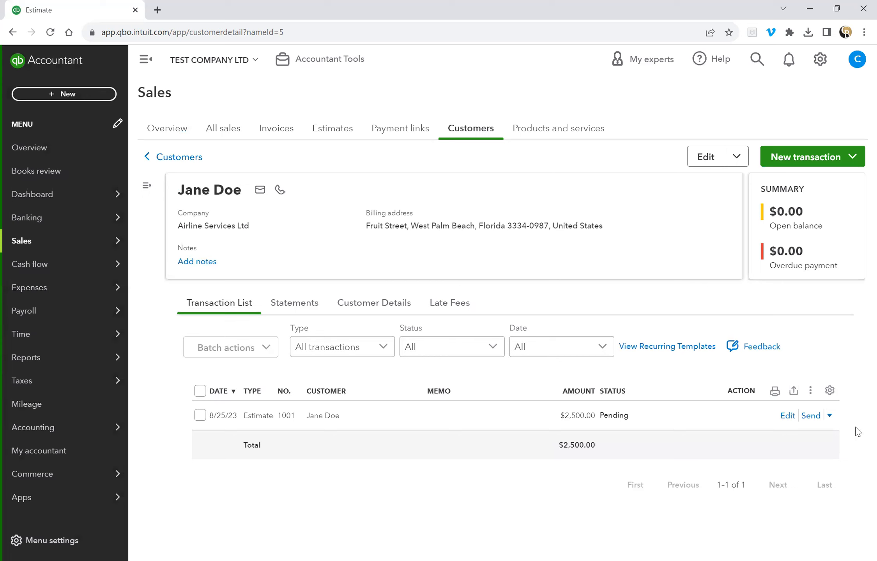
Convert Estimate 1001 to an invoice using its row's action menu.
left_click(830, 416)
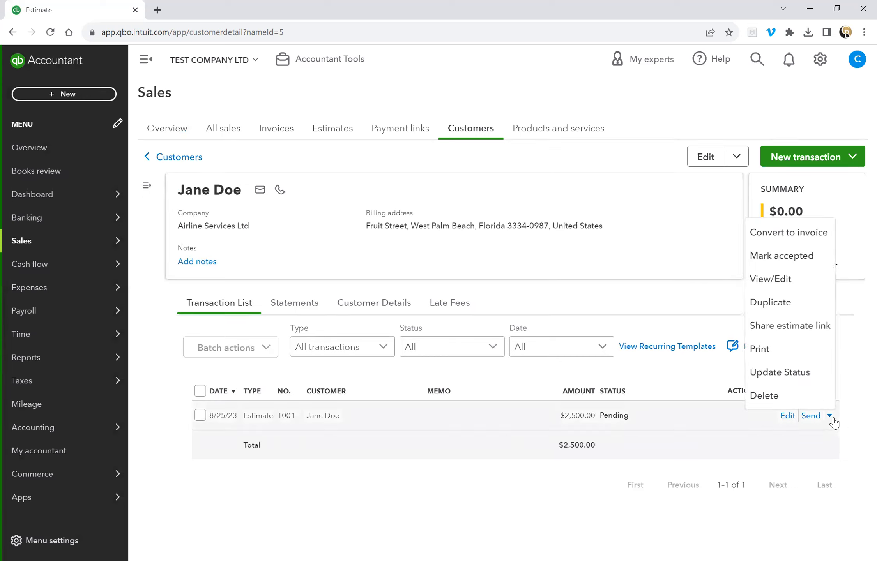
left_click(784, 238)
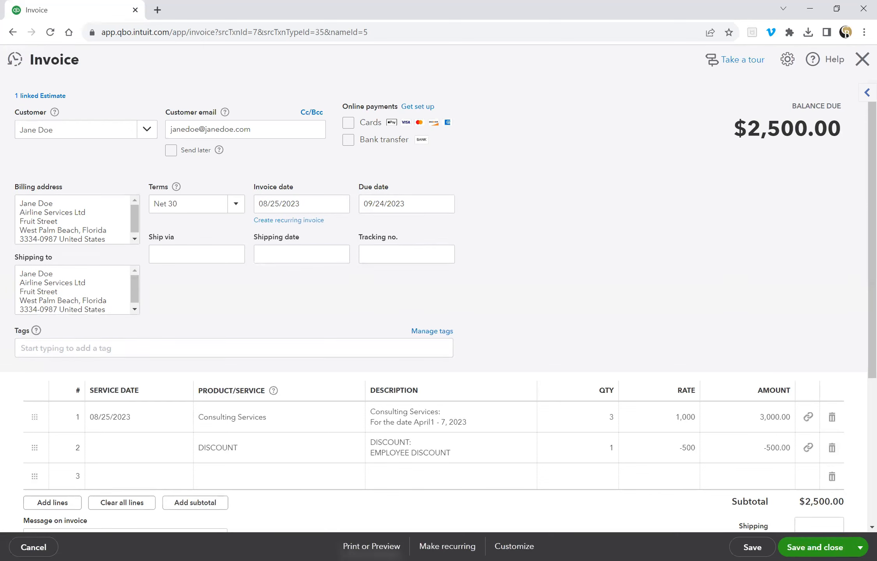
Preview Invoice #1002 for $2,500.00 in the money-bag design, then close the preview.
left_click(514, 547)
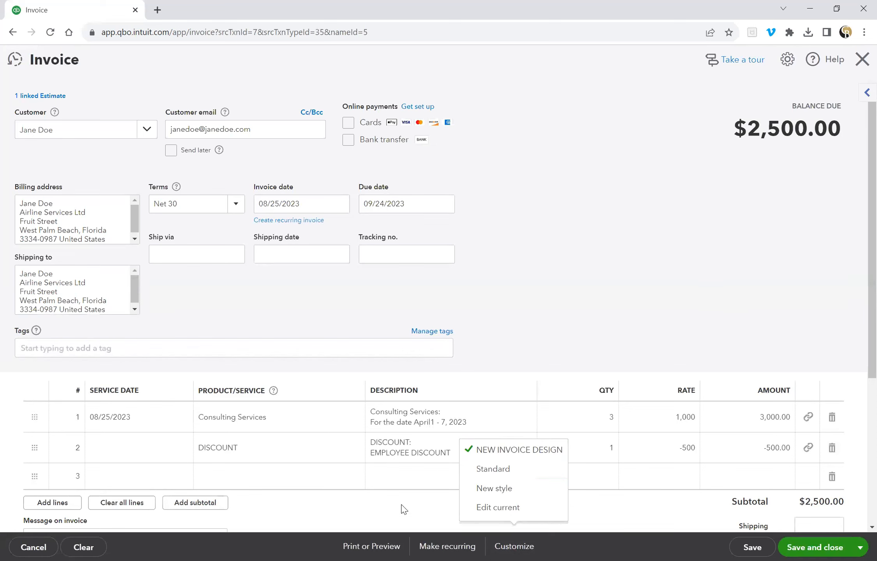
left_click(371, 547)
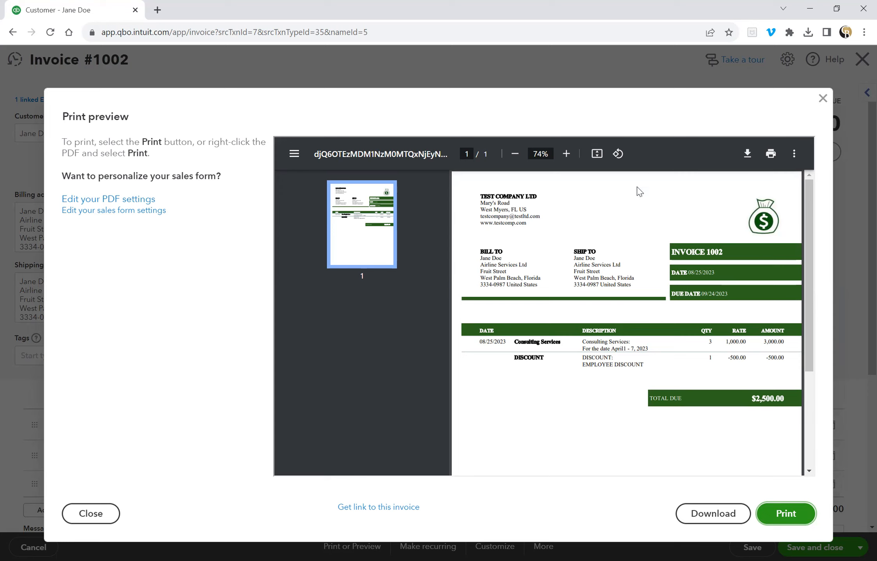
left_click(822, 99)
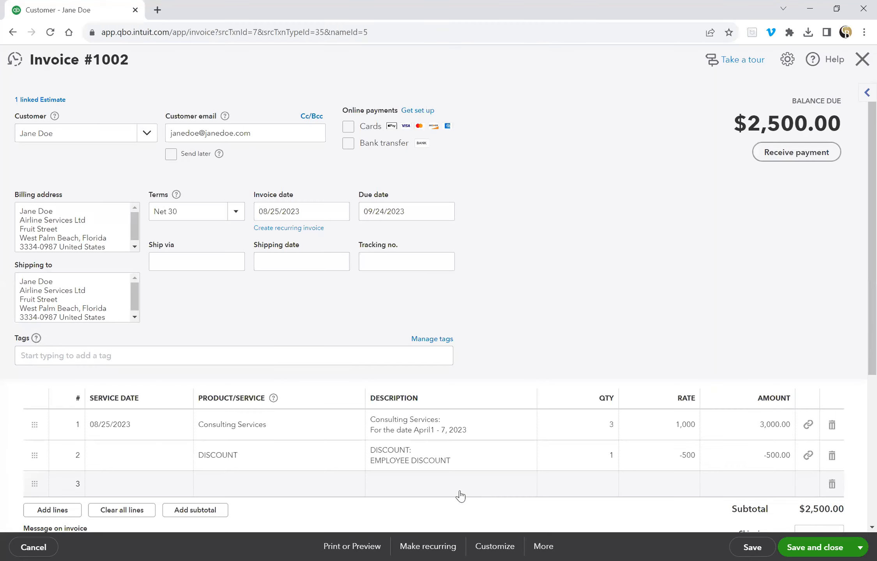
Switch Invoice #1002 to the Standard design, confirm the change, and preview it.
left_click(495, 546)
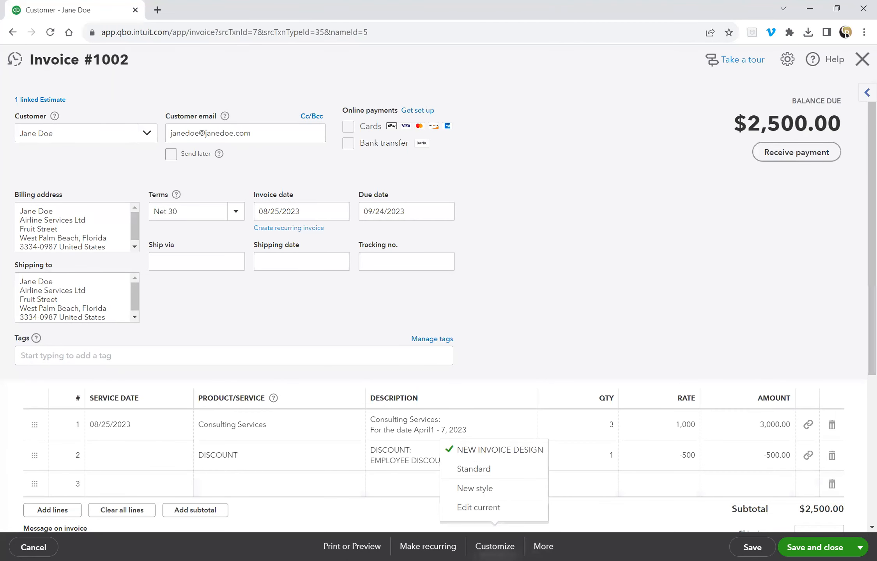
left_click(488, 469)
left_click(353, 546)
left_click(372, 486)
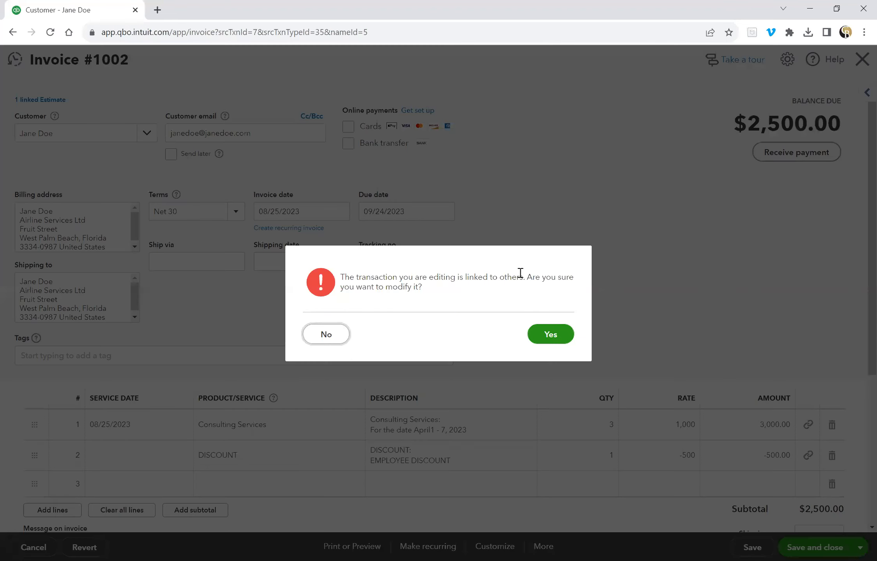
left_click(558, 335)
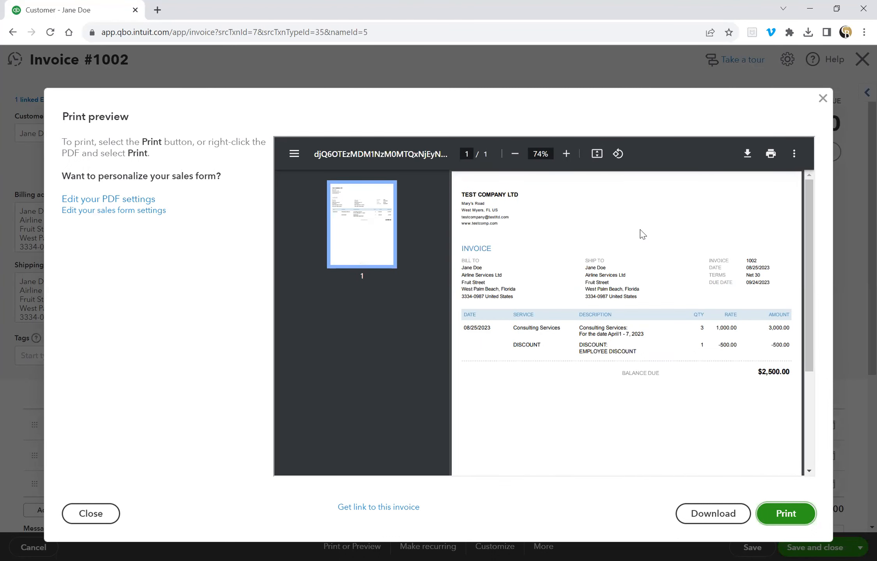
left_click(822, 99)
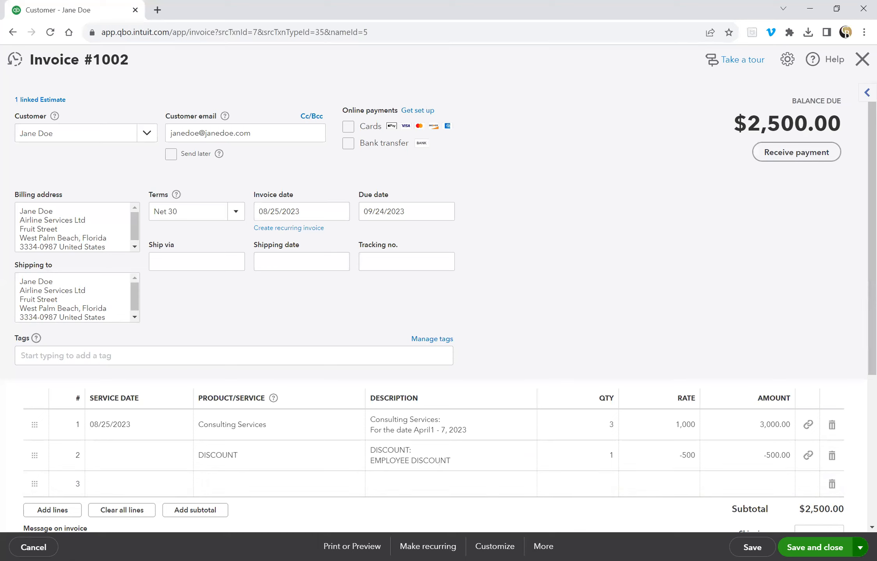
left_click(860, 548)
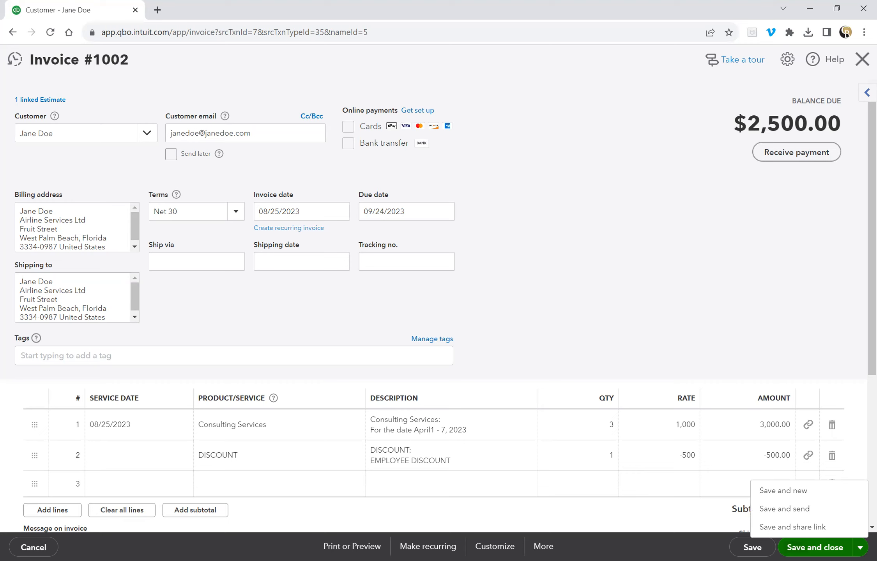
Save and close Invoice #1002, leaving Estimate 1001 marked Converted on the customer's page.
left_click(815, 544)
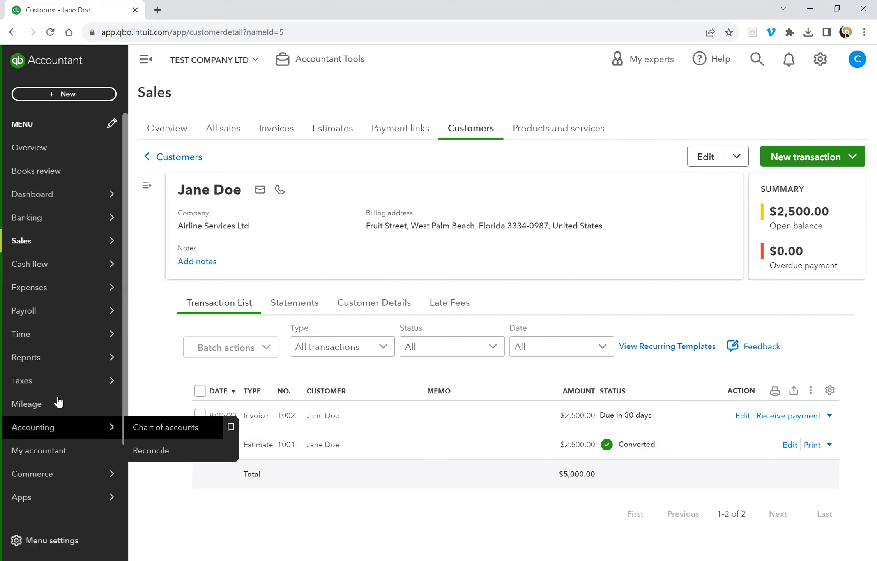
mouse_move(90, 358)
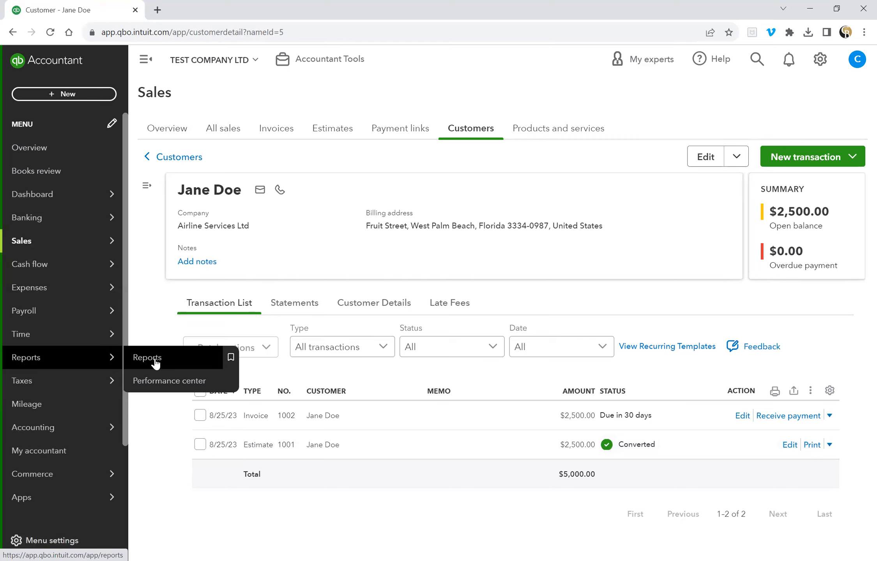
Open the Sales by Customer Summary report and drill into the customer's $2,500.00 sales detail.
left_click(156, 362)
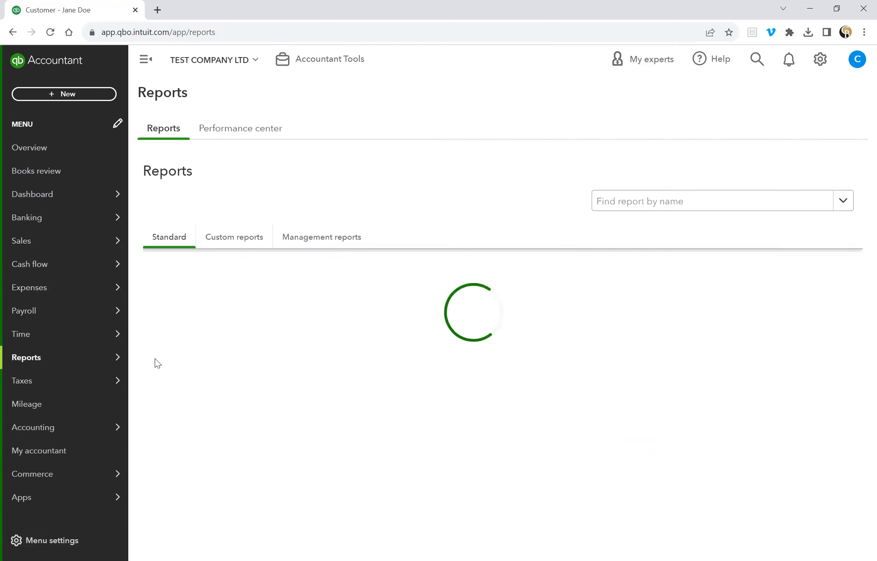
left_click(627, 206)
type("SAL")
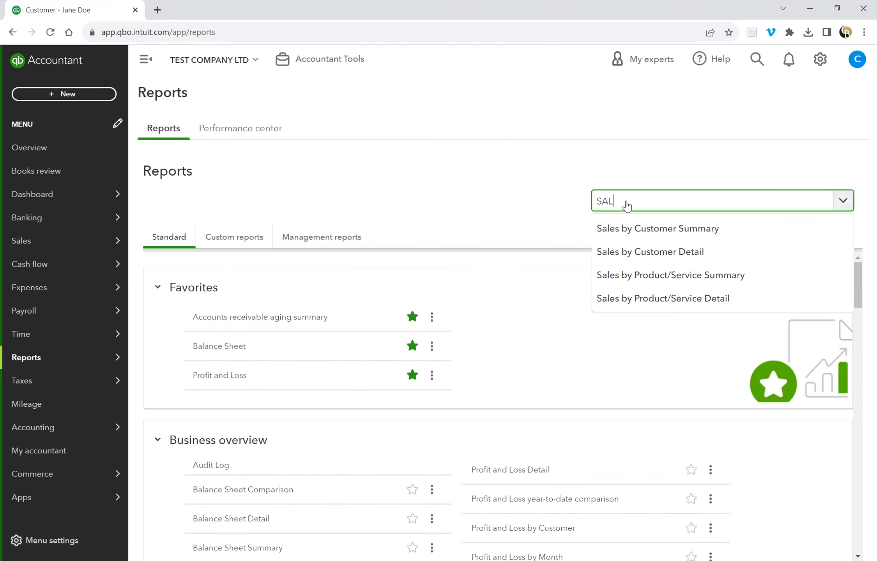
left_click(657, 230)
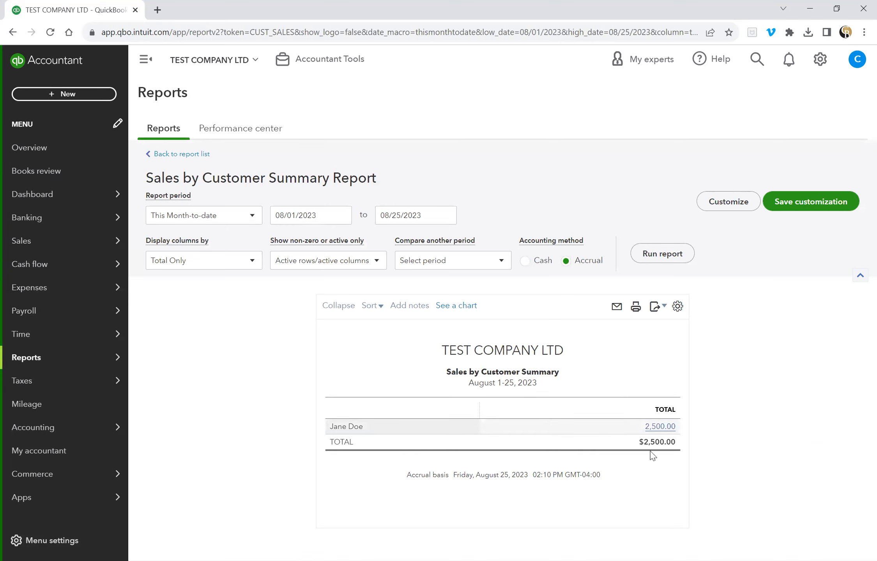
left_click(660, 428)
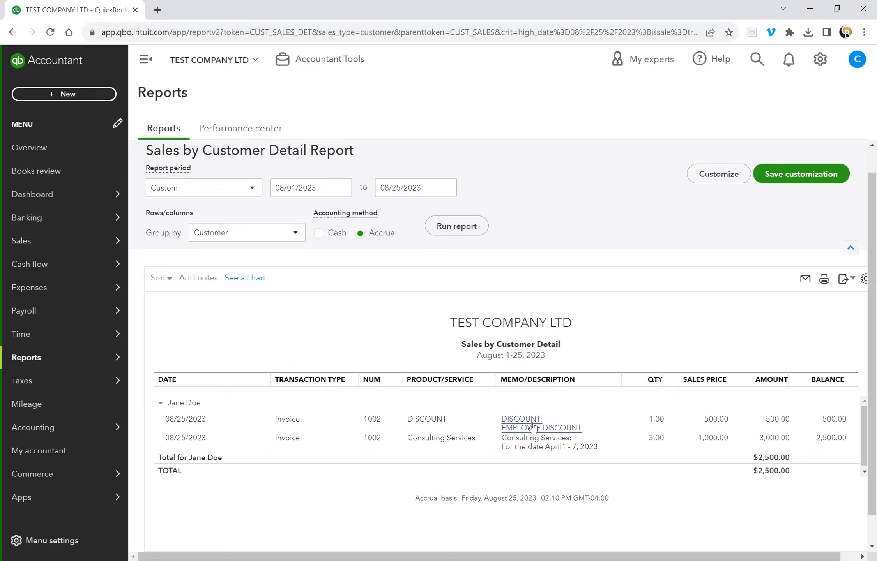
Review Invoice 1002 from the report, then go to the Customers list under Sales.
left_click(533, 448)
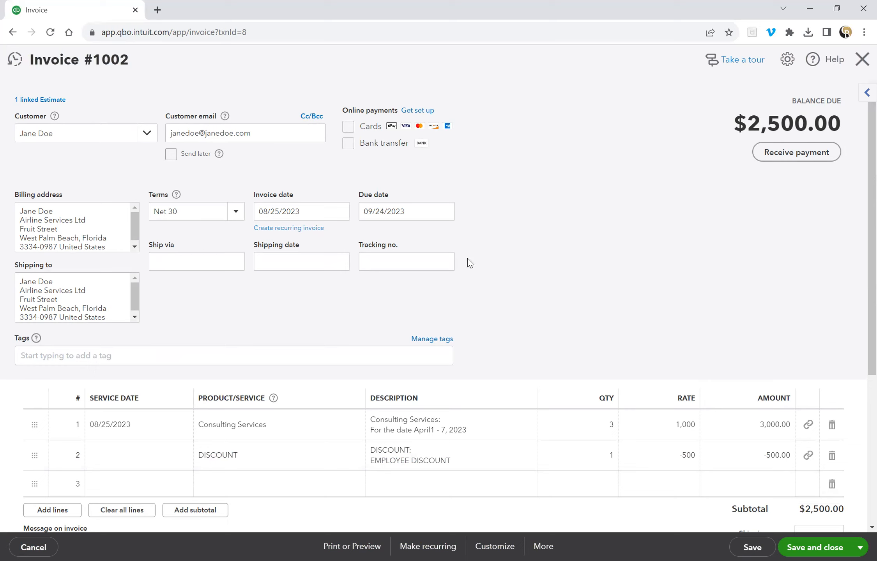
left_click(862, 60)
scroll(324, 338, "down", 2)
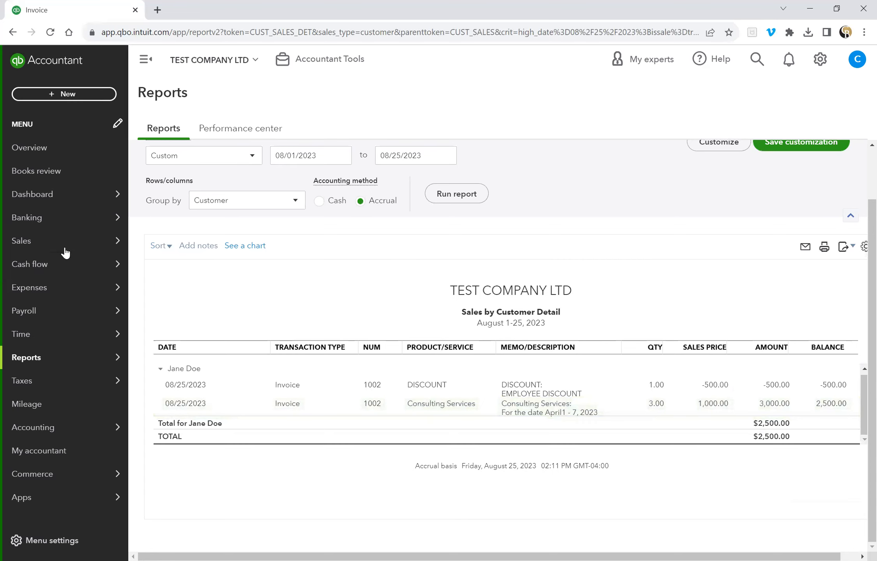
mouse_move(64, 249)
left_click(179, 362)
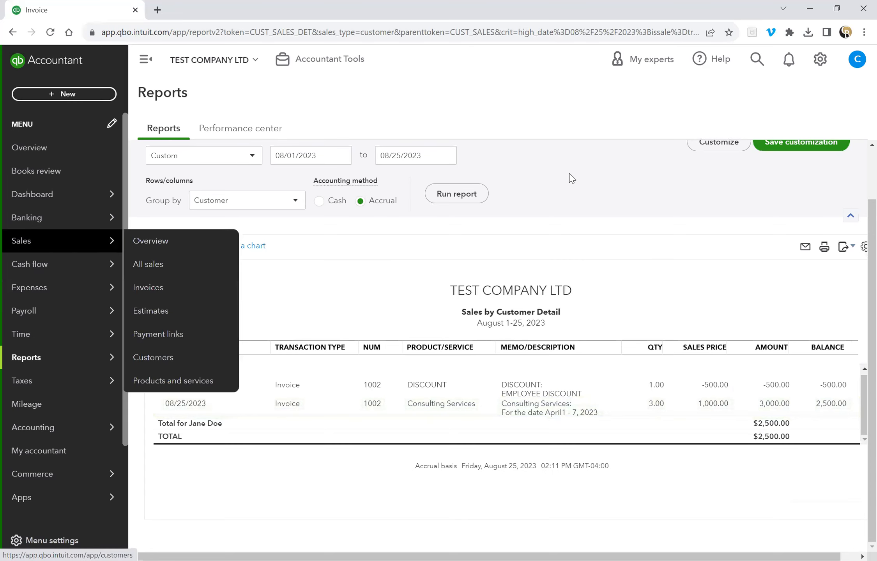